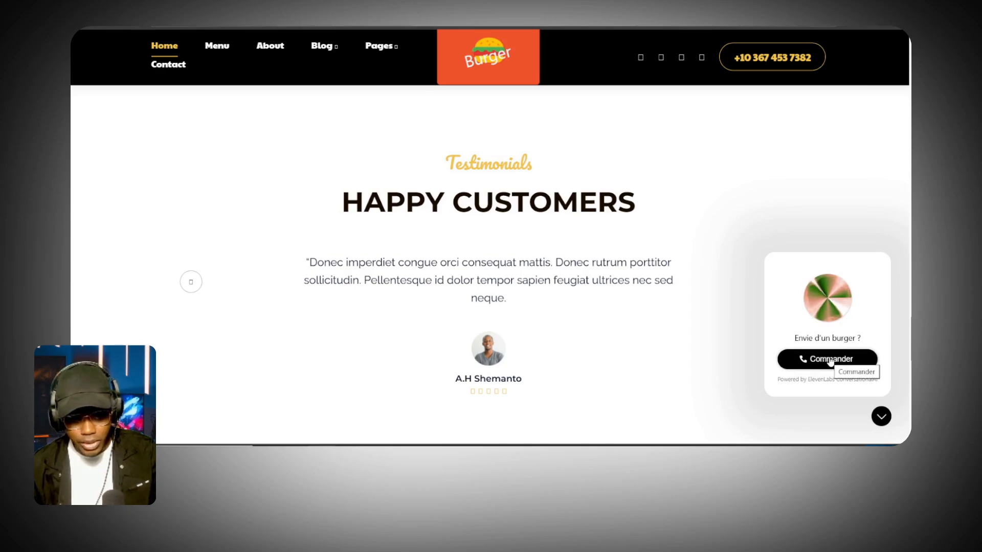
- Start a voice call with the burger site's ordering agent and end it after the conversation
left_click(831, 360)
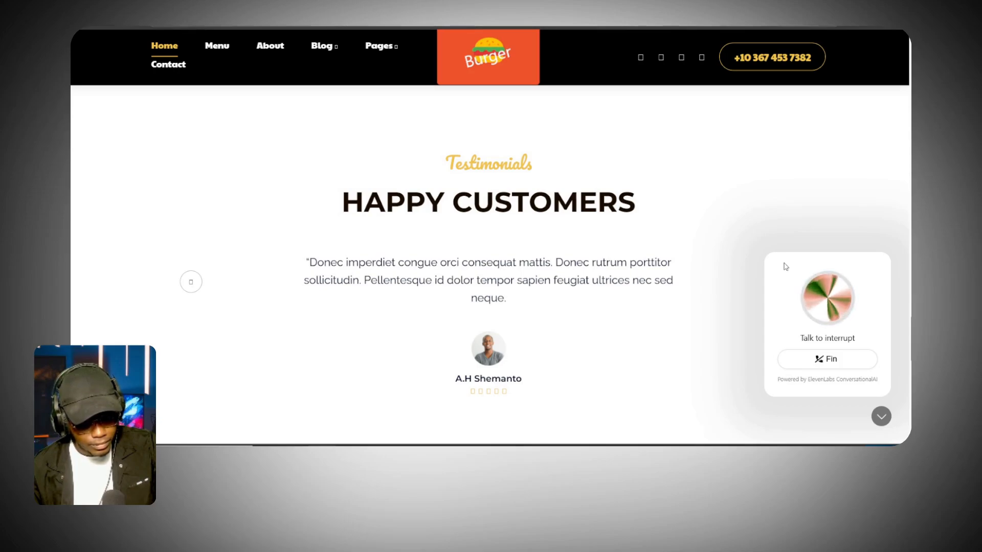
left_click(823, 359)
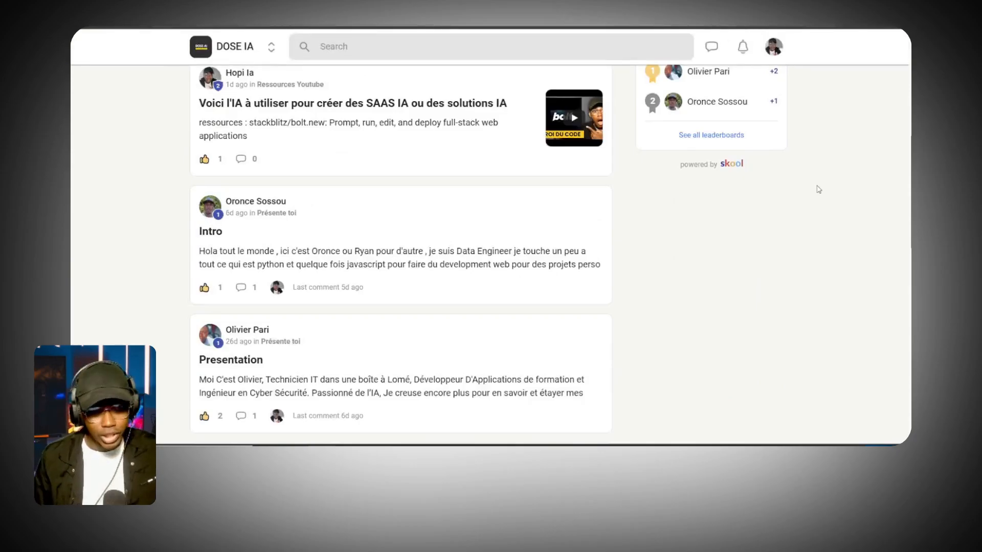
scroll(780, 187, "up", 5)
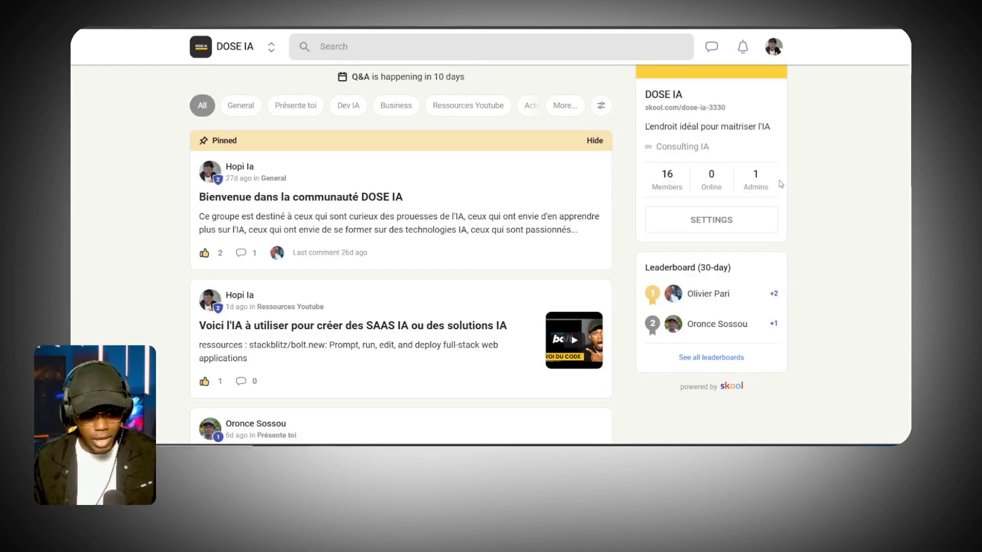
scroll(619, 129, "up", 2)
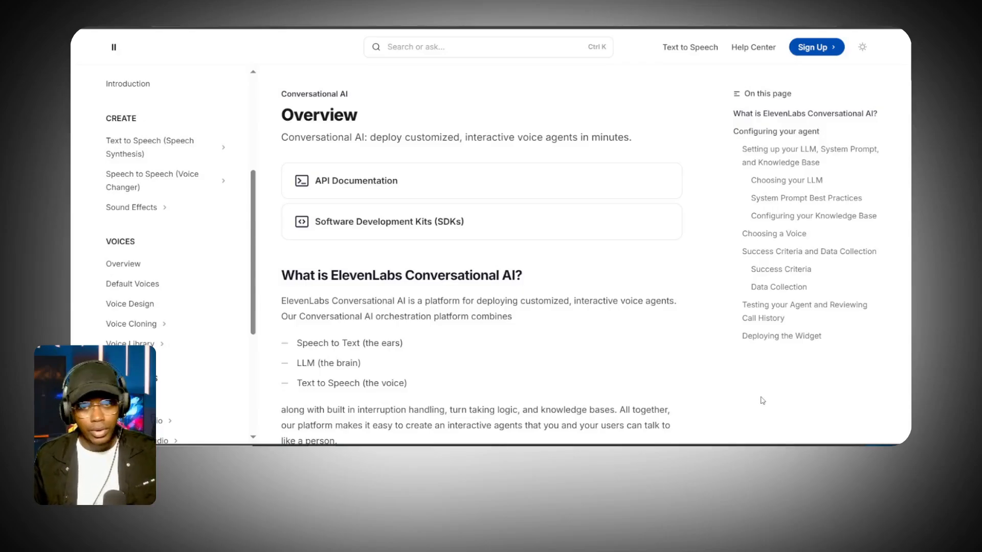
scroll(146, 249, "up", 4)
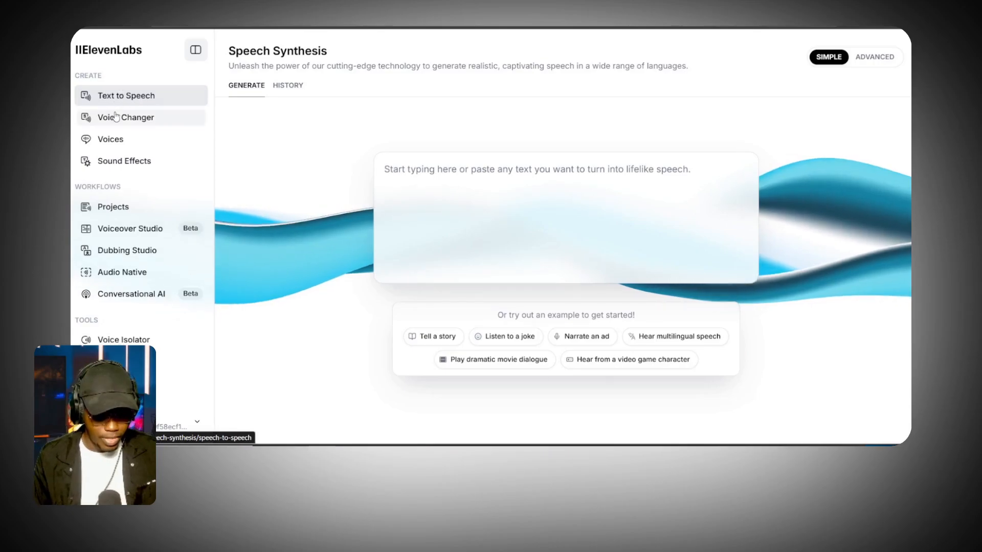
- Open the Support agent's settings in the Conversational AI workflow
left_click(149, 163)
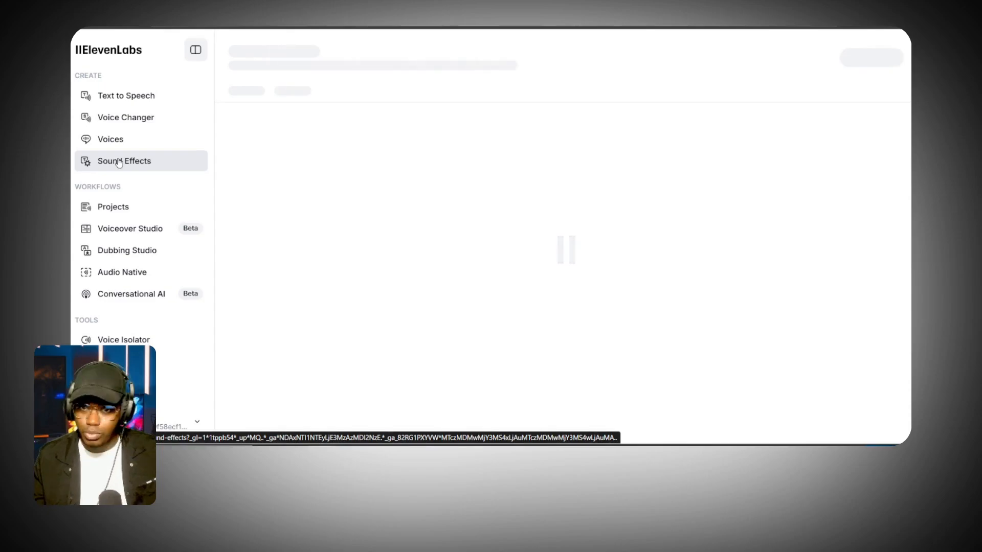
left_click(126, 297)
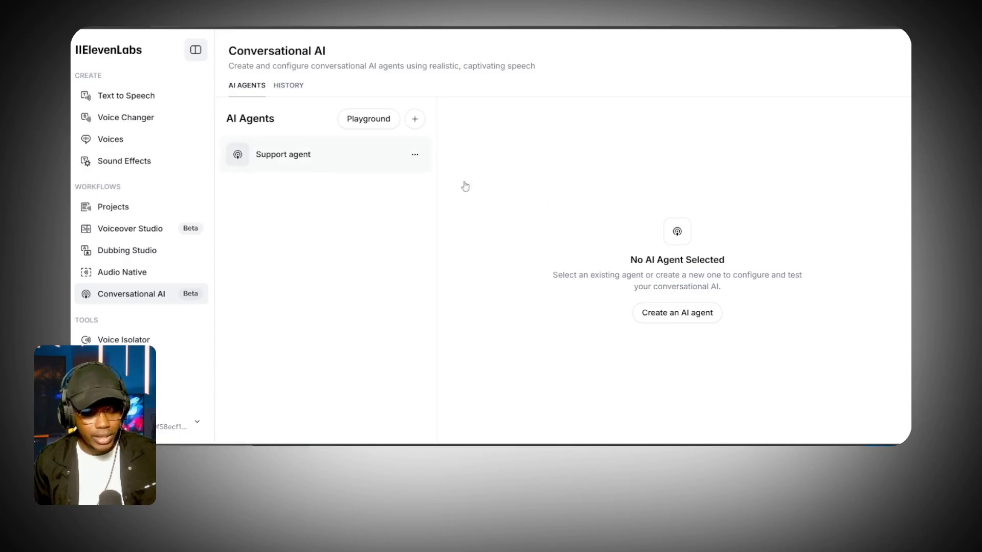
left_click(312, 156)
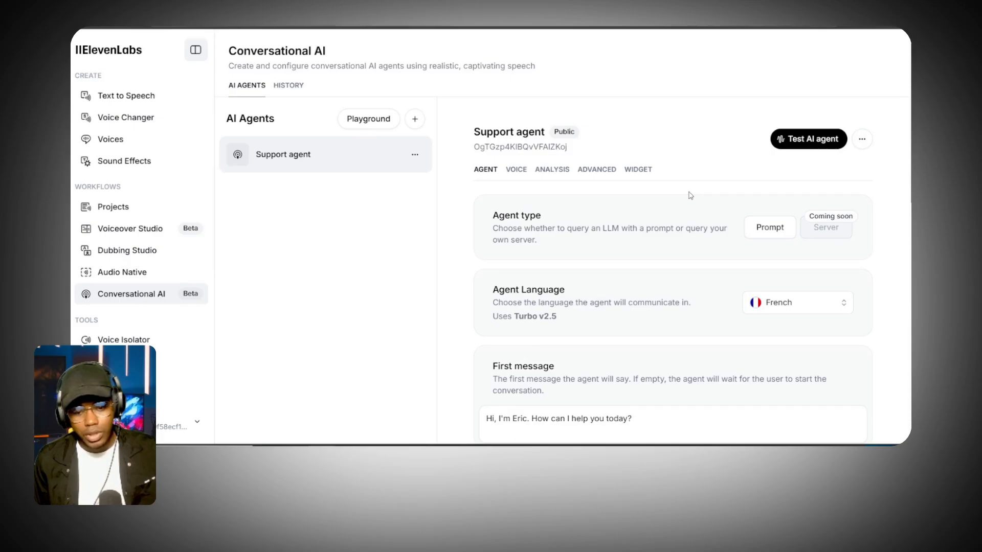
- Look through the available agent languages while keeping French selected
scroll(579, 173, "down", 1)
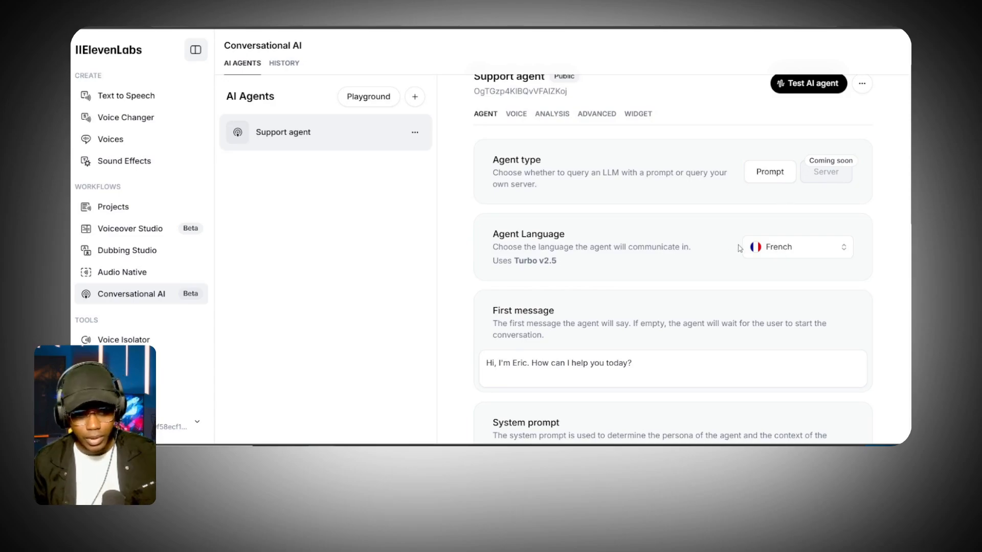
left_click(771, 252)
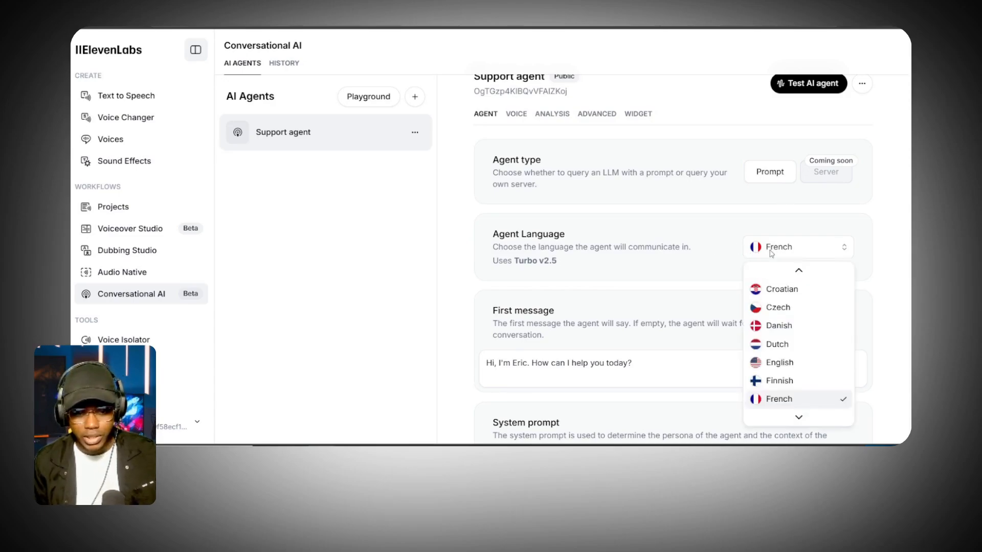
scroll(781, 315, "down", 5)
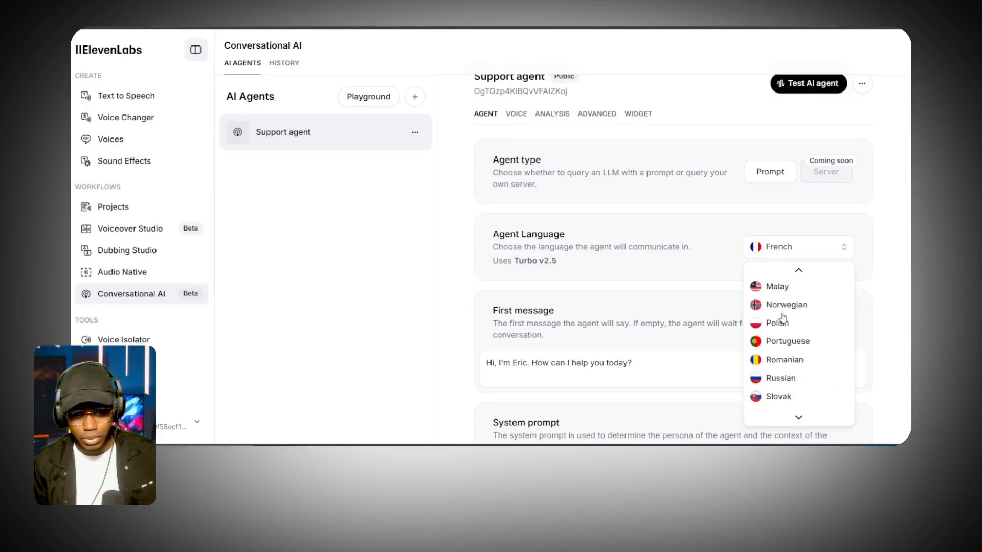
left_click(882, 197)
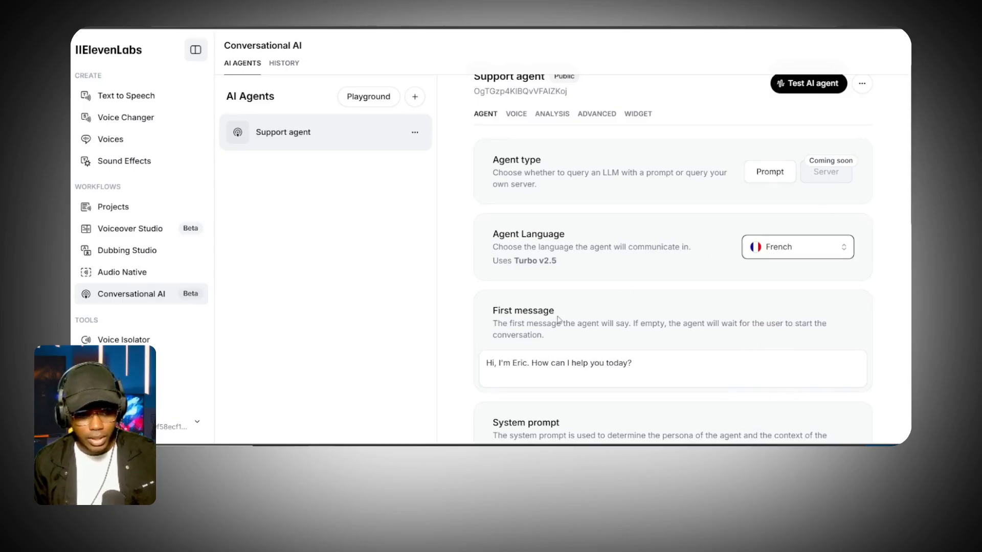
- Replace the agent's first message with "Salut c'est", the agent's existing name and "comment puis-je vous aider ?"
scroll(537, 286, "down", 2)
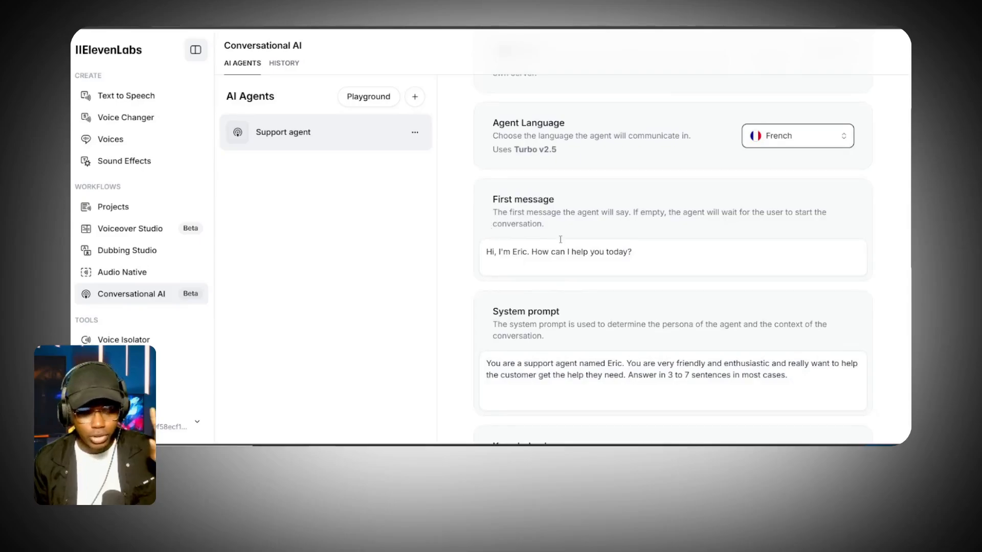
left_click_drag(660, 259, 425, 258)
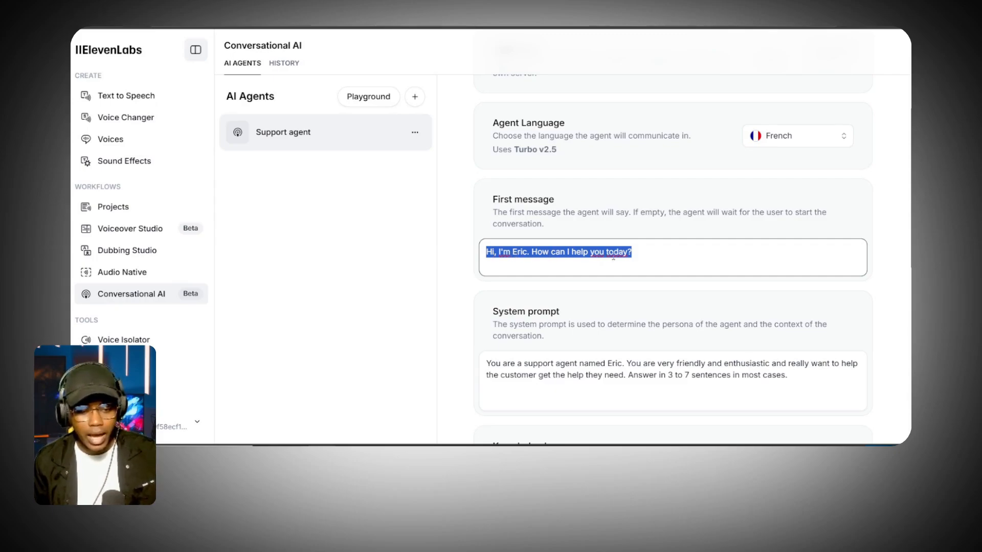
left_click_drag(650, 254, 265, 257)
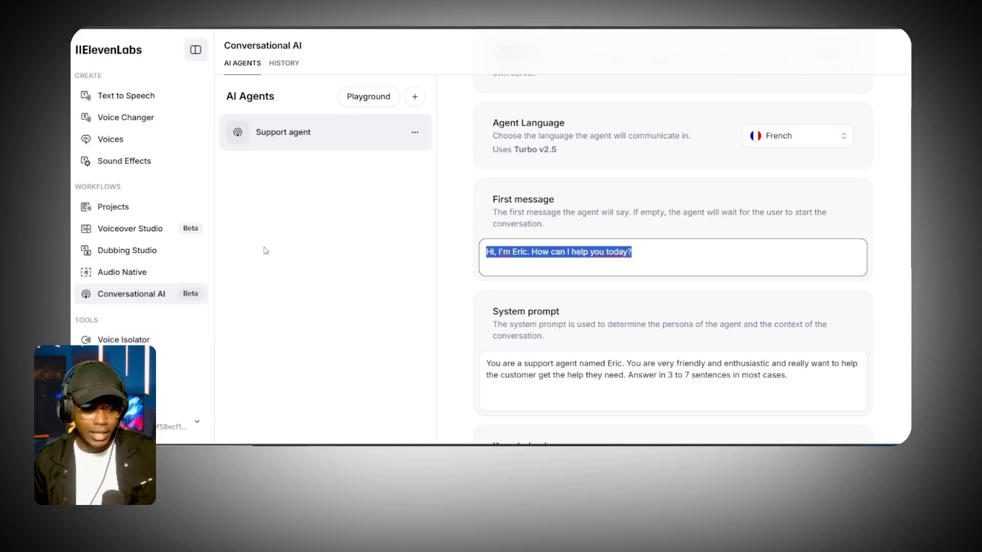
left_click_drag(646, 253, 234, 244)
type("Sal")
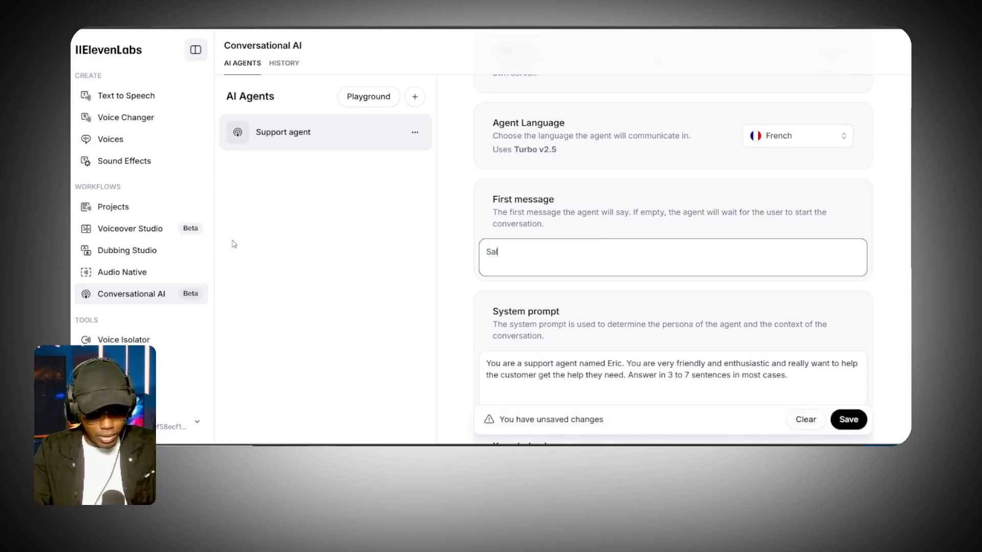
type("ut c'est Eric comm")
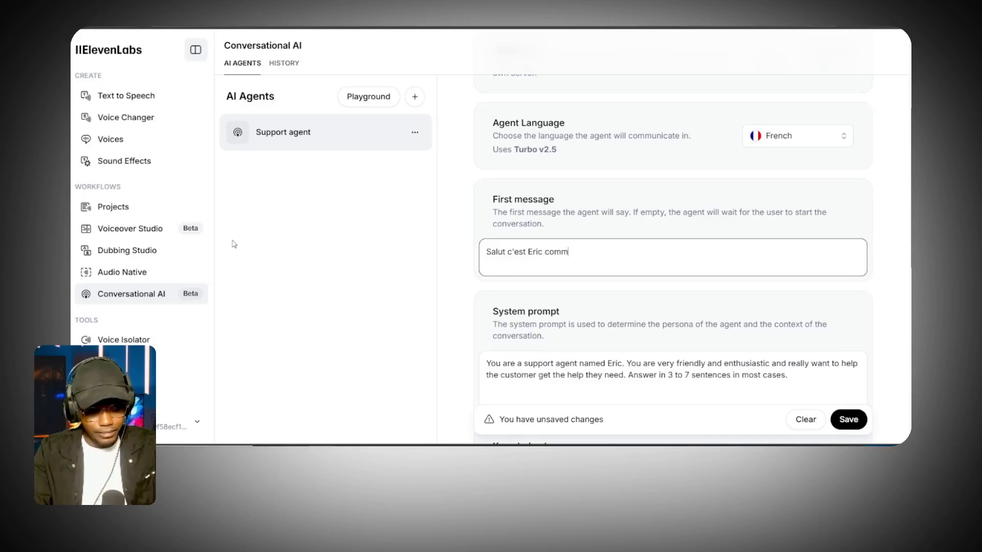
type("ent puis-je vous aider")
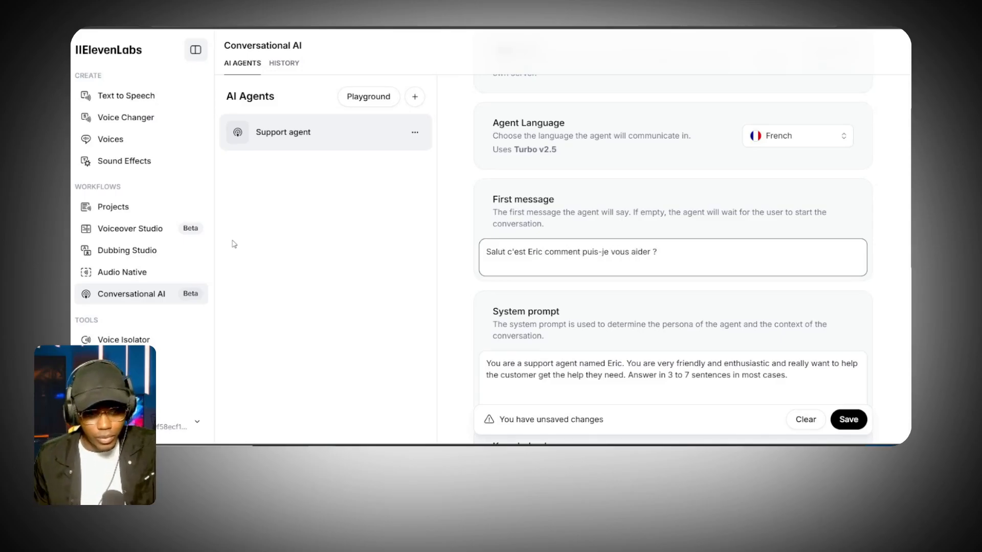
type(" ?")
scroll(584, 325, "down", 3)
scroll(630, 255, "up", 4)
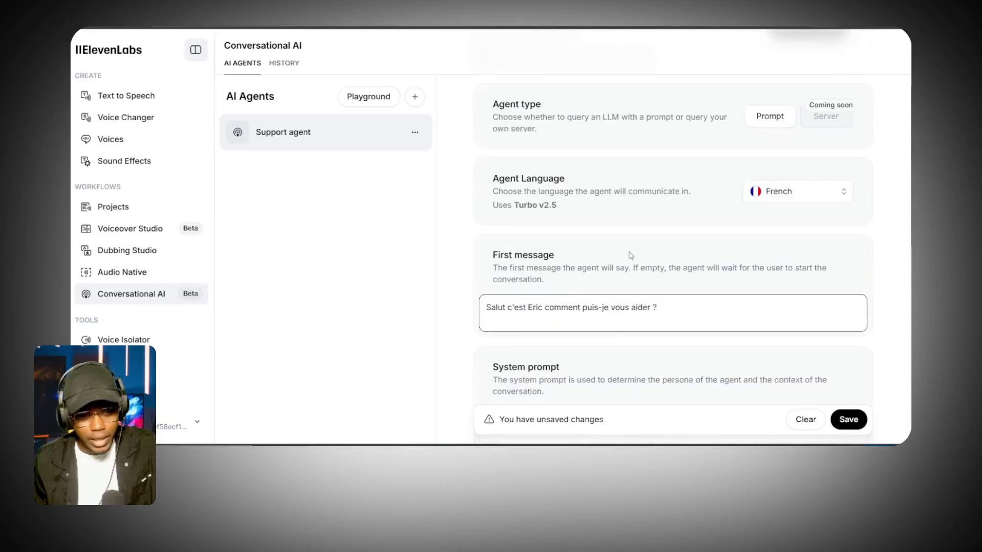
left_click_drag(697, 309, 251, 318)
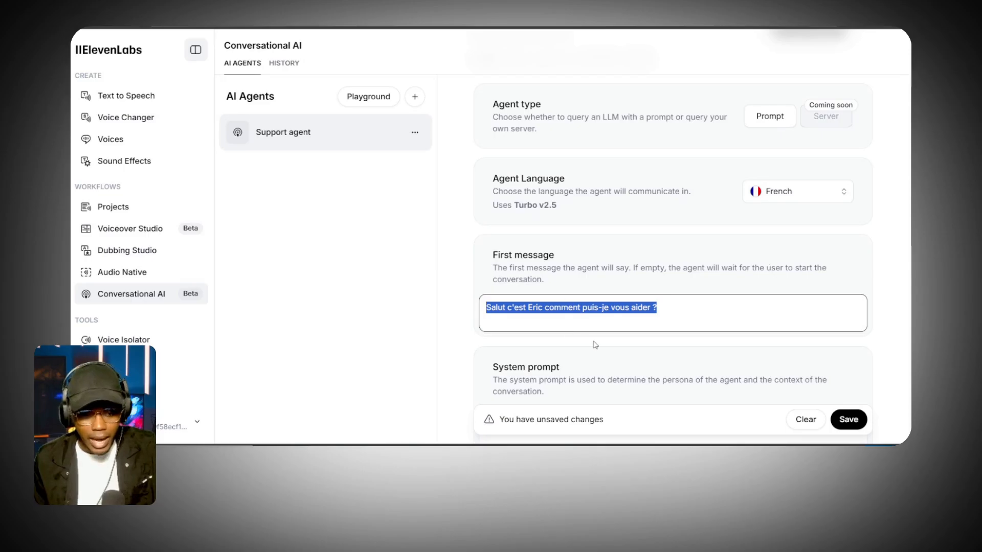
scroll(595, 345, "down", 3)
left_click_drag(495, 200, 578, 199)
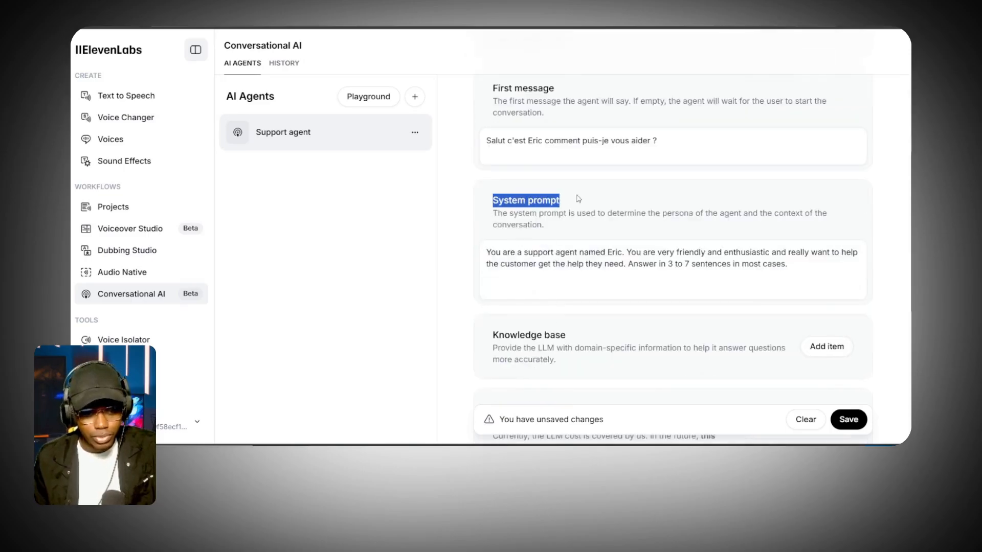
left_click_drag(811, 261, 474, 259)
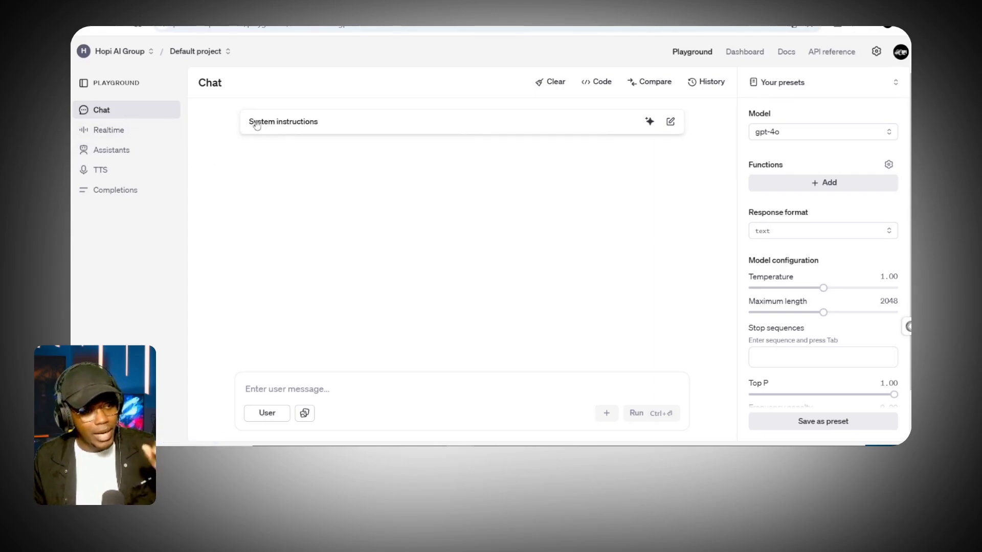
- In the OpenAI Playground chat, generate system instructions from the description "un réceptionniste de commande dans un restaurant de burger"
left_click(650, 121)
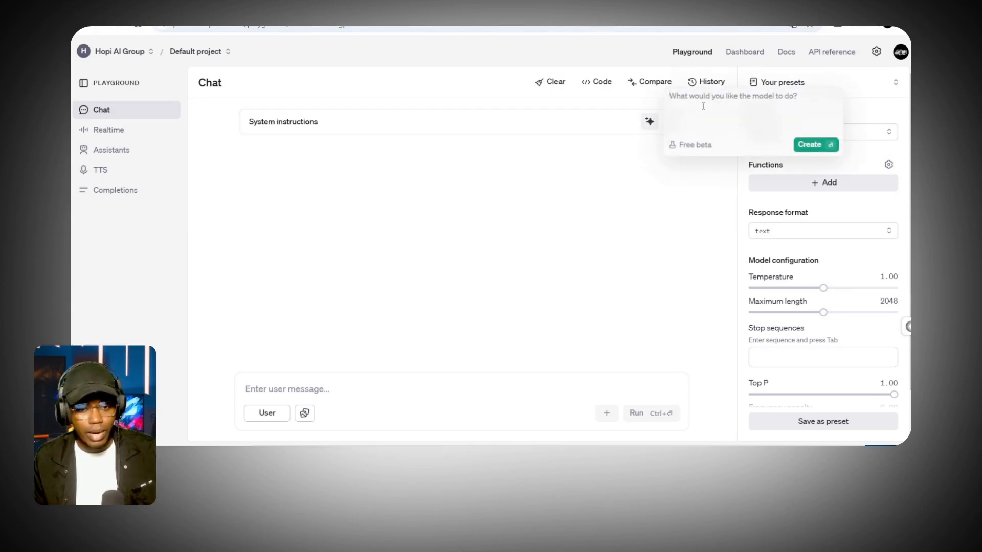
type("un")
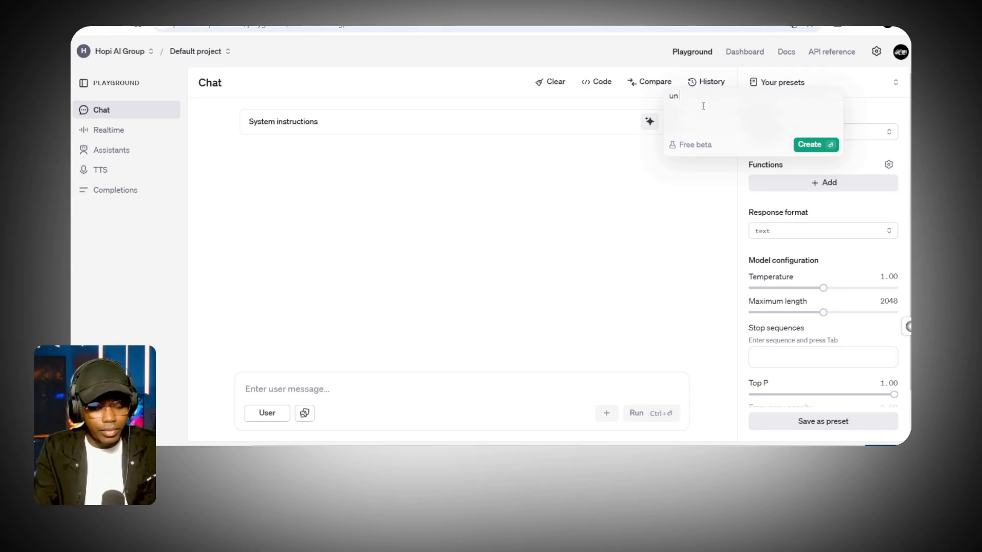
type(" receptionnis")
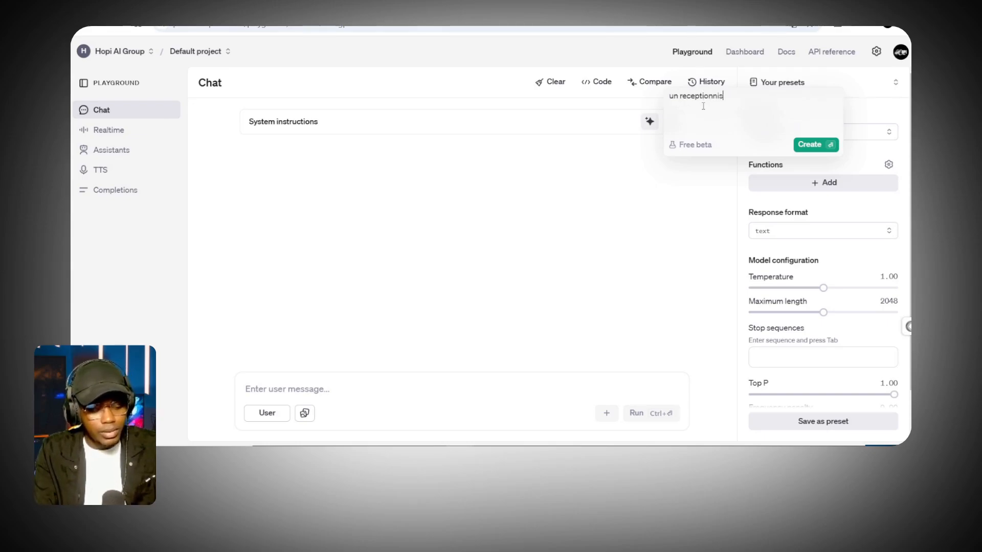
type("te de commande dans un restaurant de ")
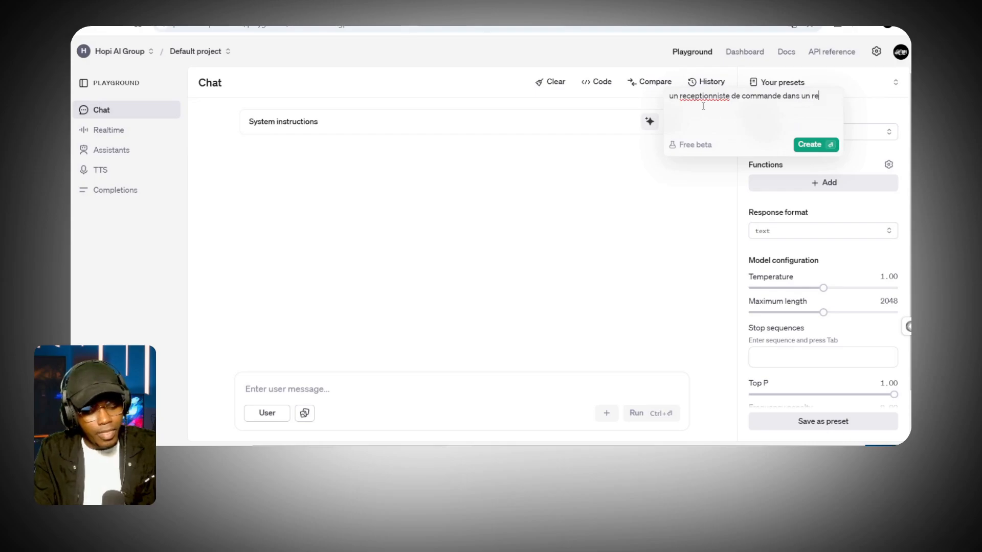
type("burger")
left_click_drag(744, 108, 660, 94)
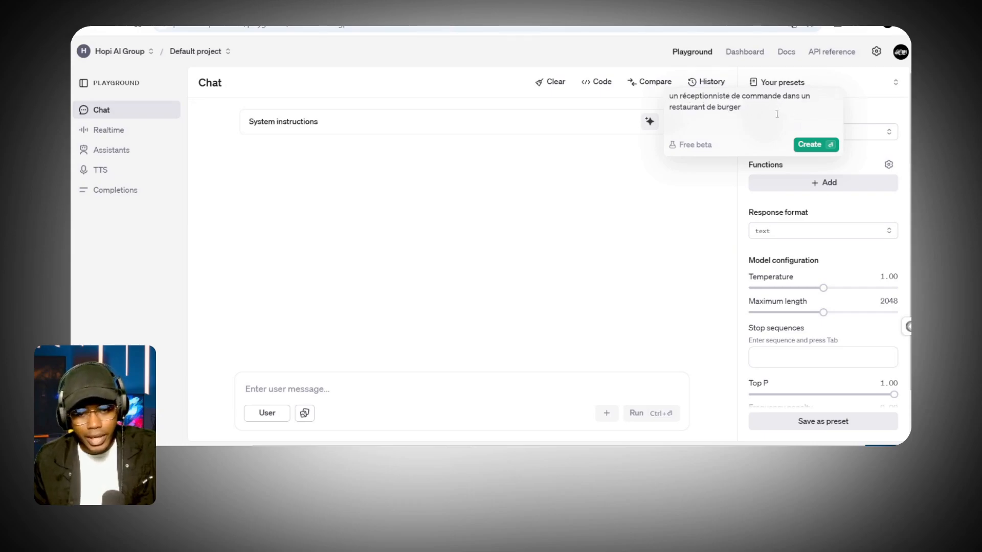
left_click(813, 145)
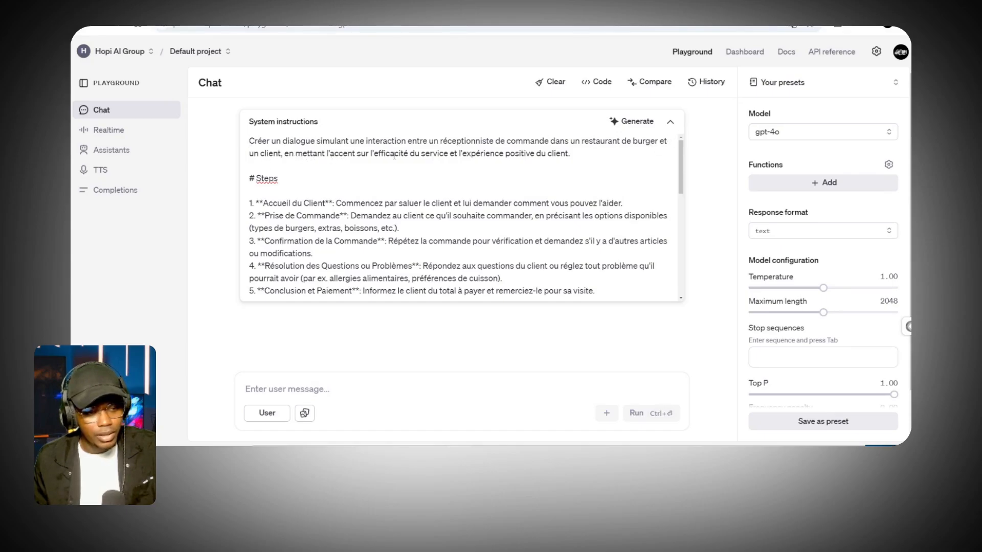
- Copy all the generated system instructions and paste them over the Support agent's system prompt in ElevenLabs
scroll(406, 167, "down", 10)
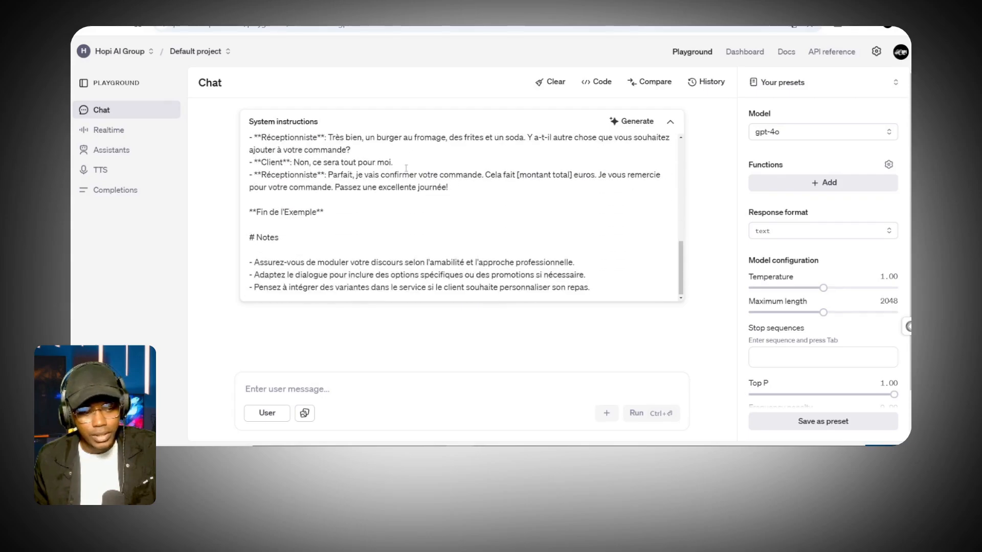
left_click_drag(606, 298, 153, 43)
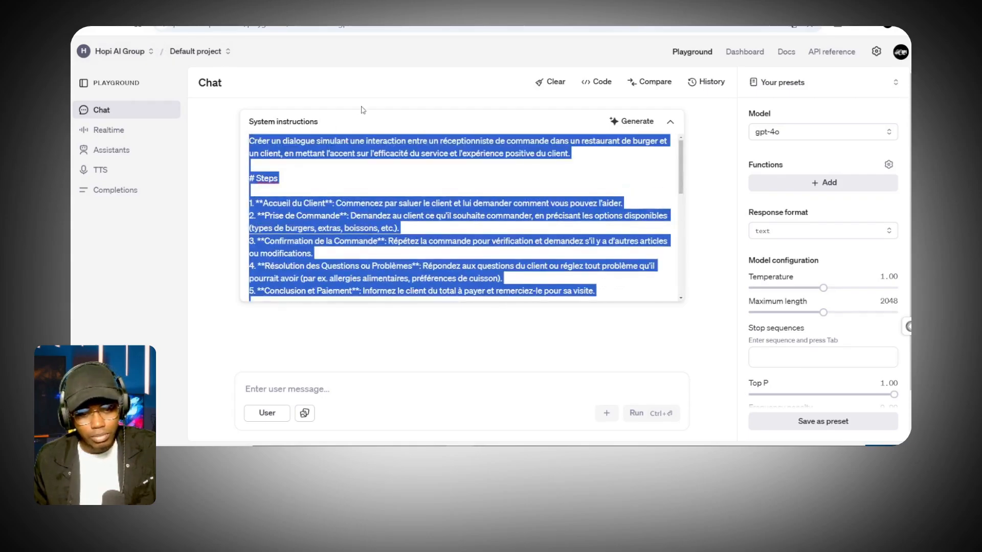
left_click(322, 453)
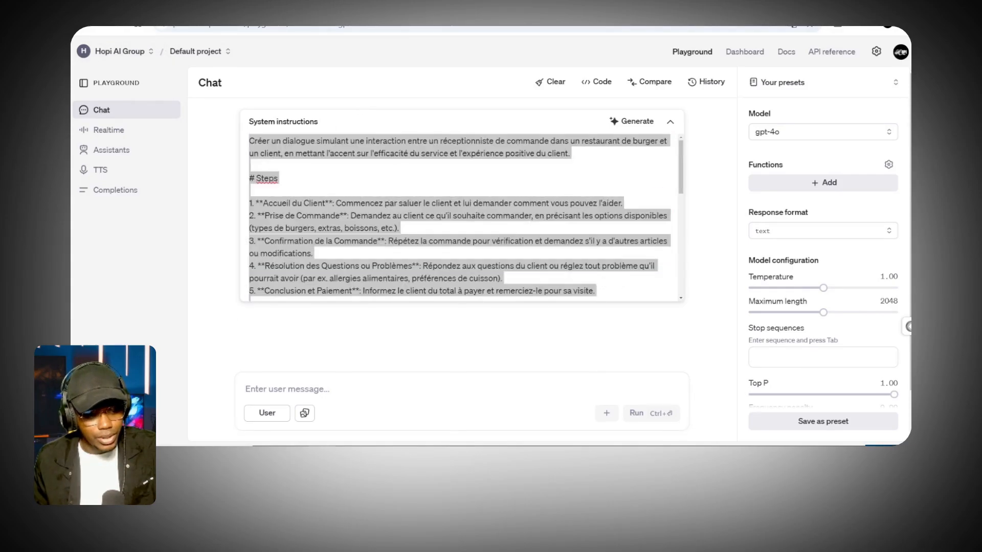
left_click(356, 421)
left_click(731, 276)
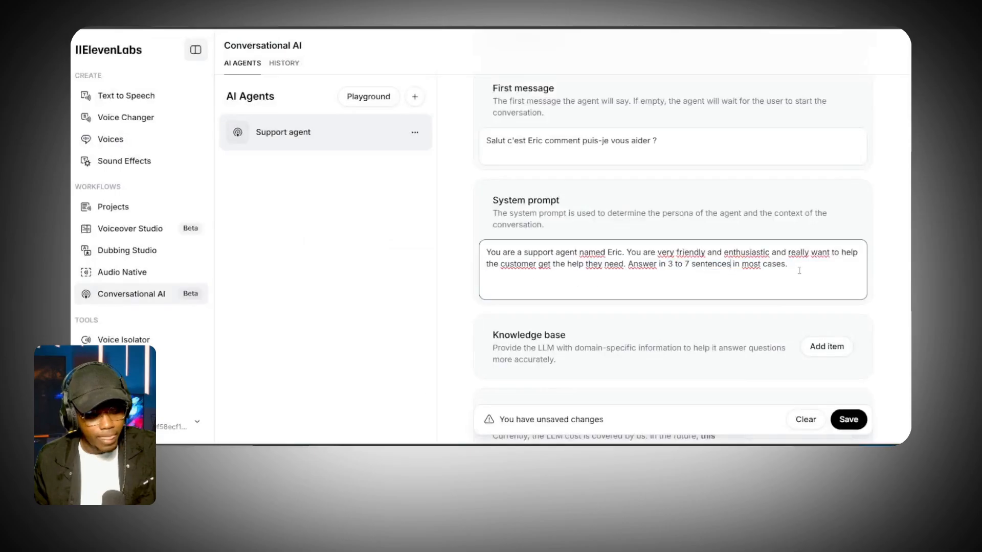
left_click_drag(802, 267, 289, 259)
key("ctrl+v")
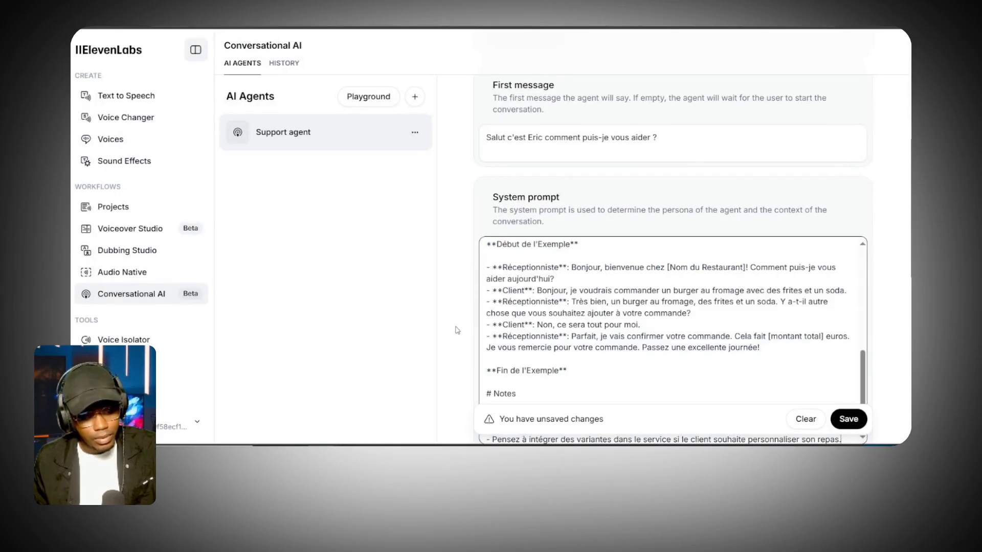
- Replace the system prompt's opening words before "un réceptionniste de commande" with "tu es"
scroll(654, 277, "up", 1)
scroll(653, 278, "up", 5)
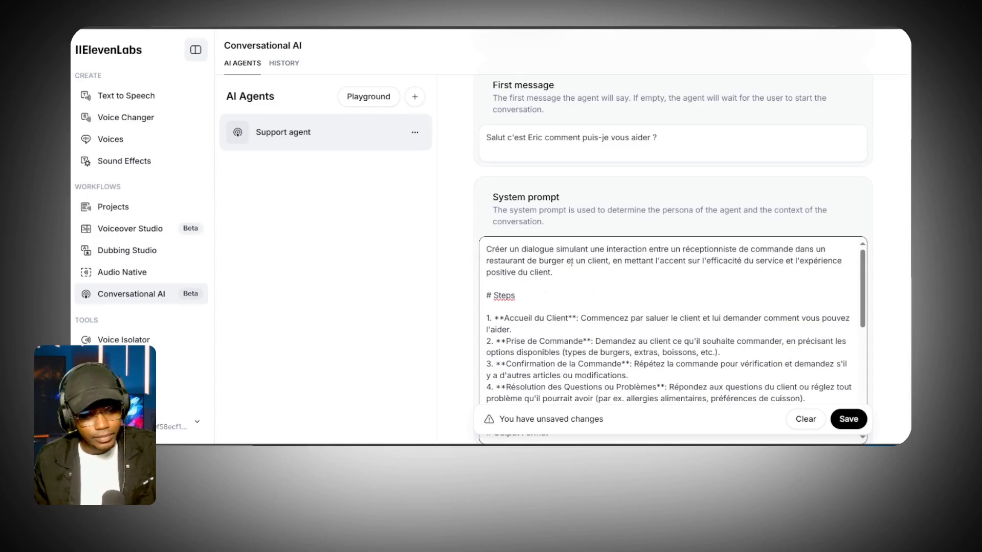
left_click_drag(673, 249, 450, 250)
type("tu es")
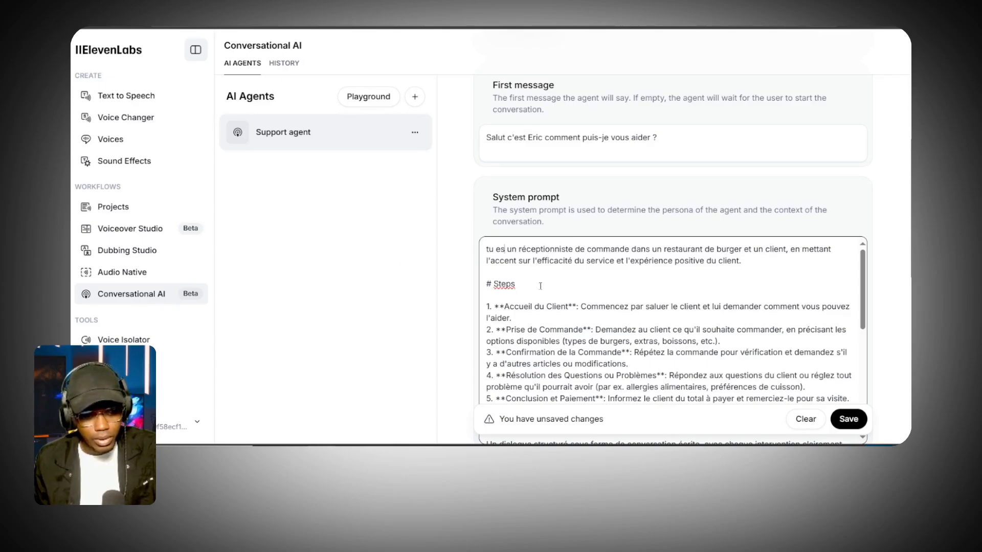
- Review the pasted system prompt from its opening and Steps through Output Format and Examples to the Notes section
scroll(540, 285, "down", 3)
scroll(531, 307, "up", 3)
scroll(522, 330, "down", 1)
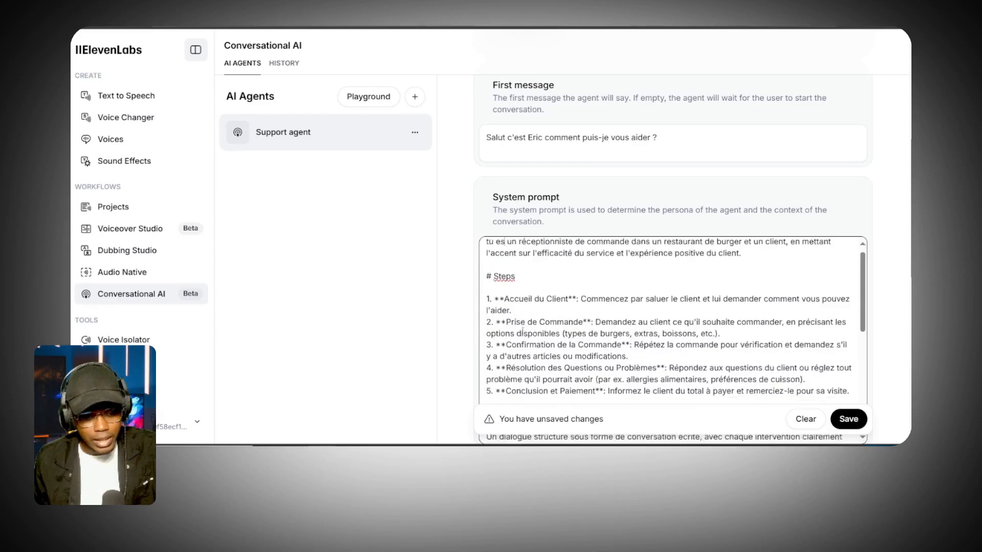
scroll(531, 307, "down", 1)
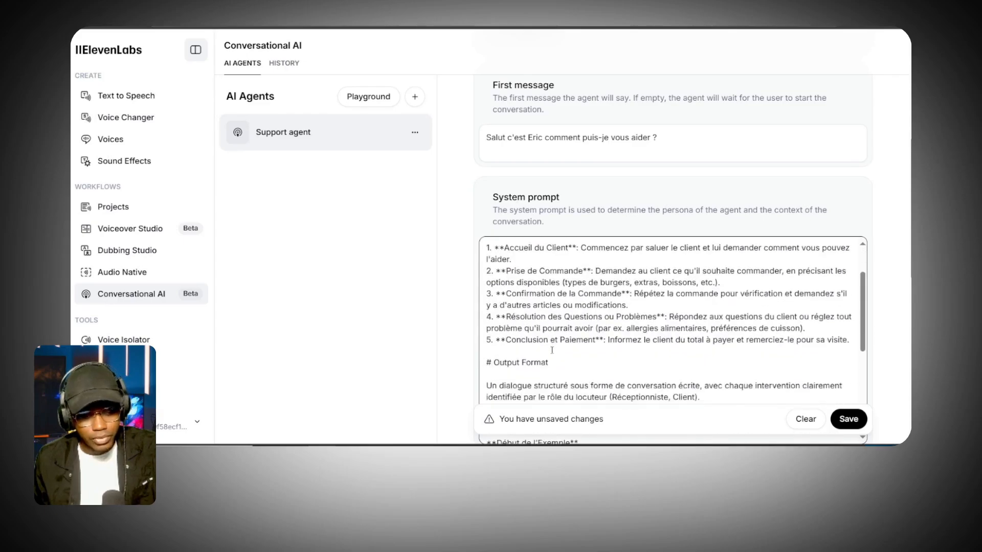
scroll(533, 307, "down", 4)
scroll(532, 317, "up", 3)
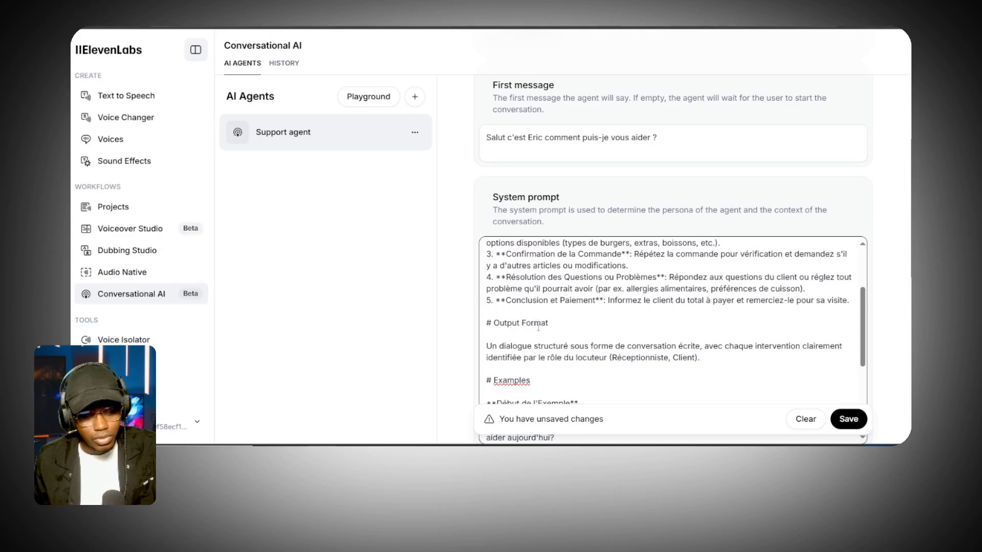
scroll(552, 342, "down", 1)
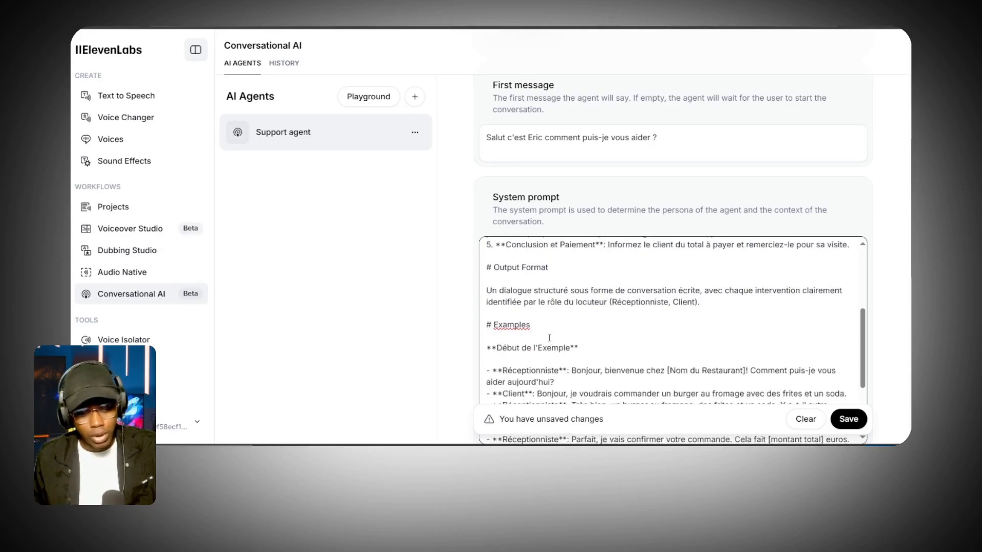
scroll(552, 333, "down", 1)
scroll(552, 331, "down", 1)
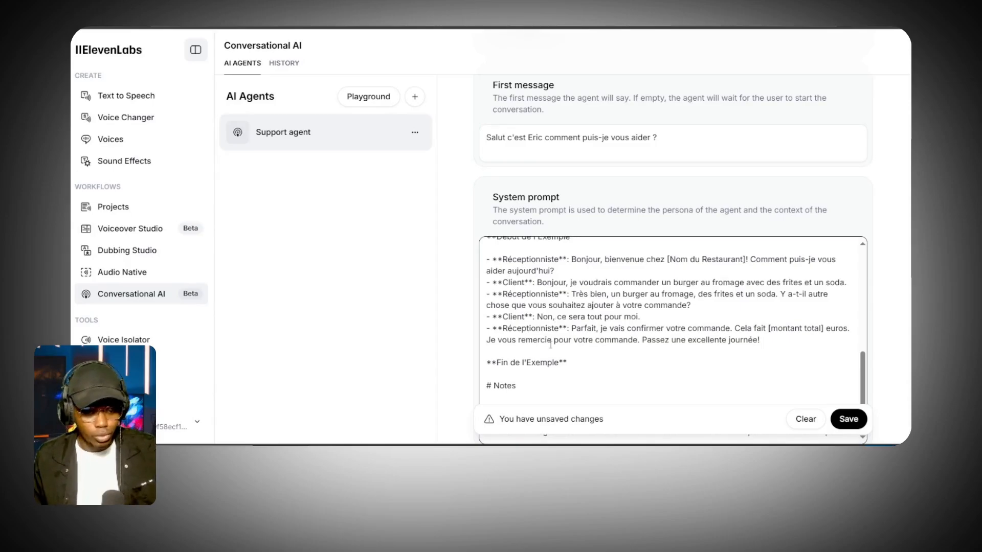
left_click_drag(534, 381, 485, 377)
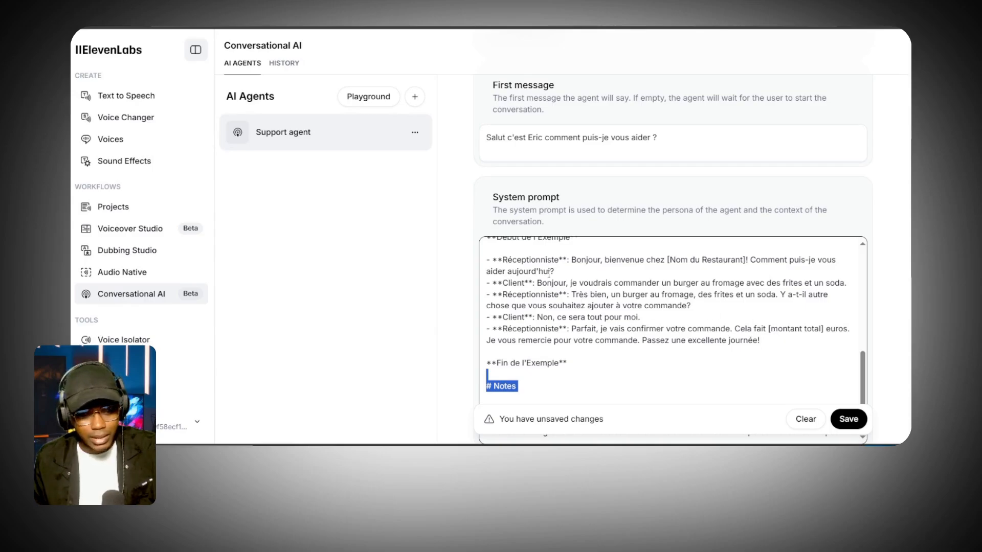
scroll(549, 274, "up", 2)
scroll(514, 276, "down", 2)
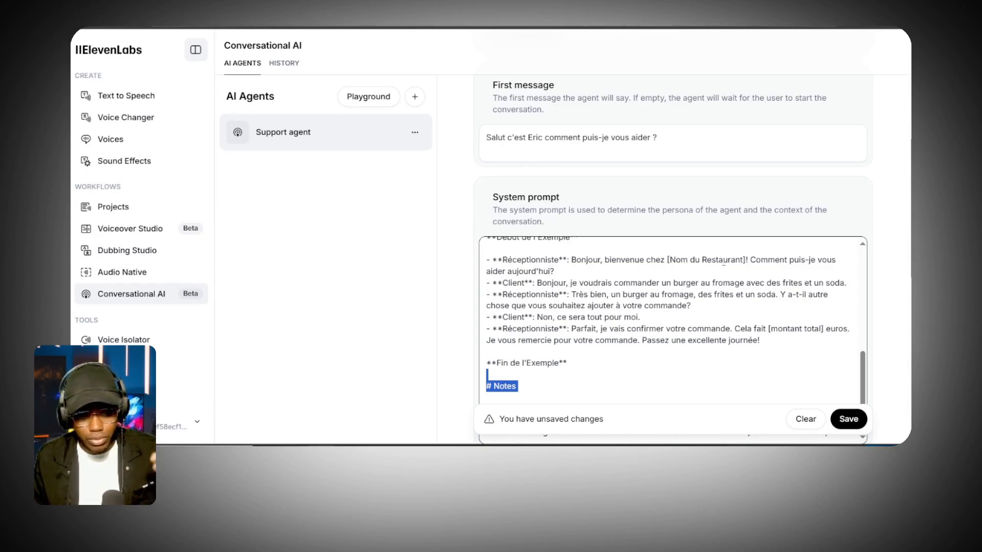
- Insert appelé "THE BURGER SHOW" after "restaurant de burger" in the opening sentence of the system prompt
scroll(664, 265, "up", 10)
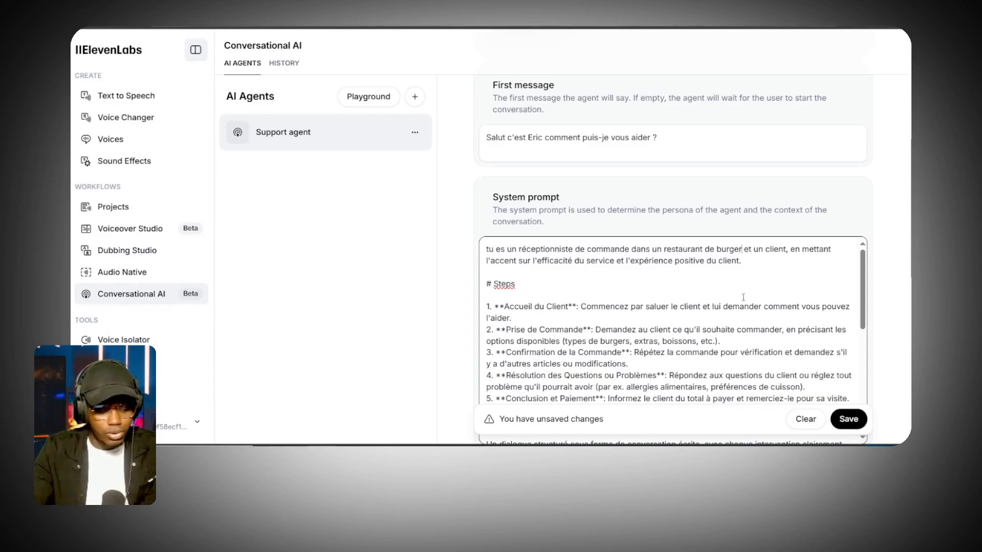
type("appelé")
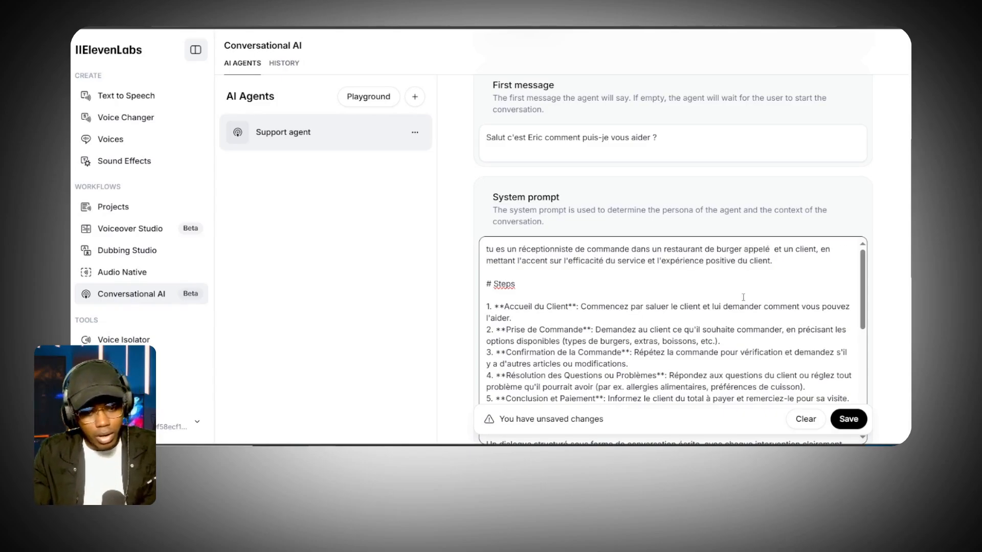
type(" \"THE \"")
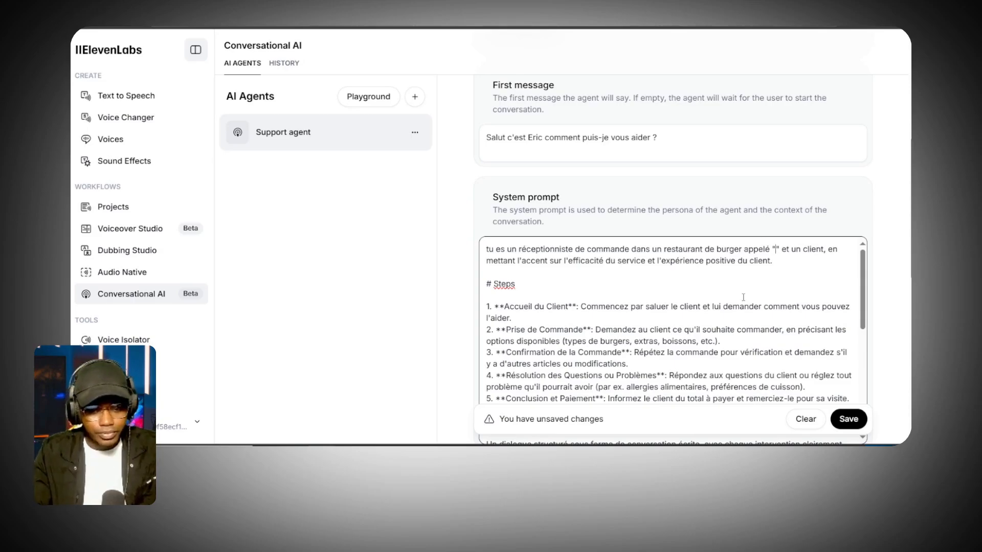
type("BURGER SHOW")
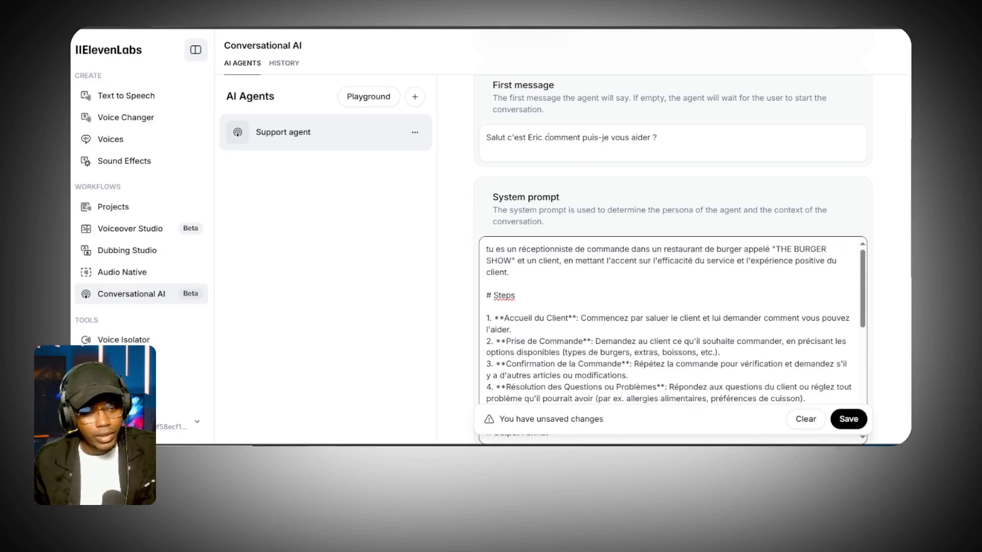
- Add de chez "THE BURGER SHOW" to the first message, just before "comment puis-je vous aider ?"
left_click(548, 137)
type("de chez ")
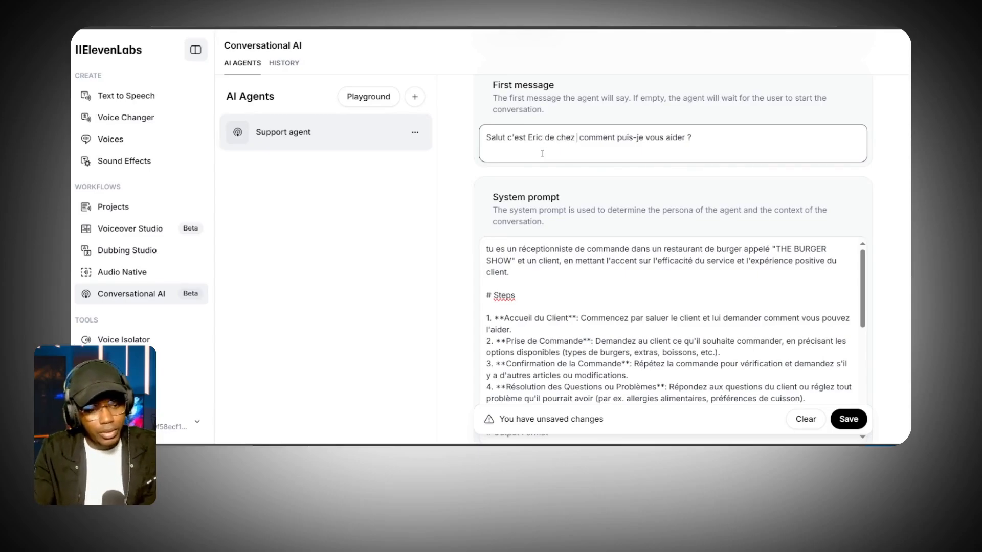
type("\"BURGER SHOW")
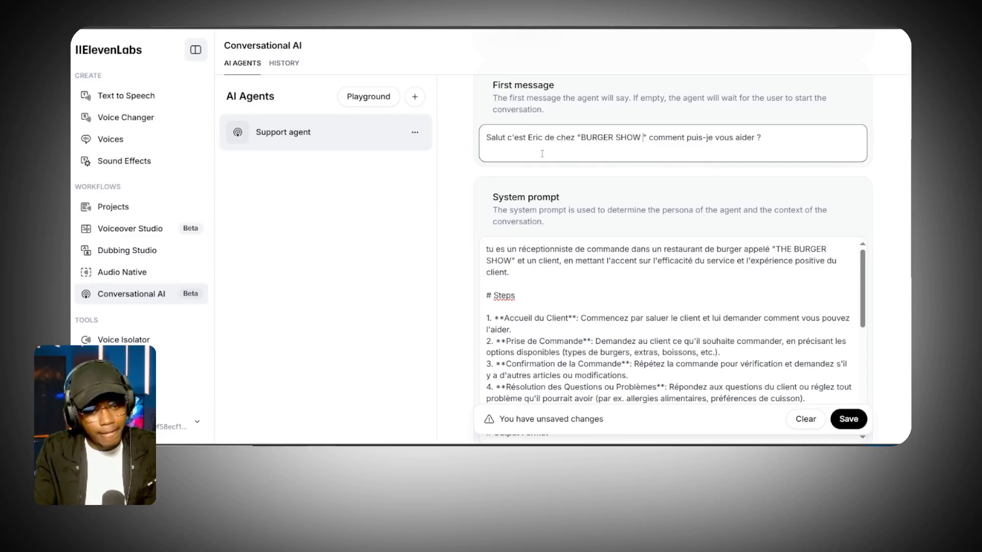
key("BackSpace")
key("ctrl+Left")
key("ctrl+Left")
type("The")
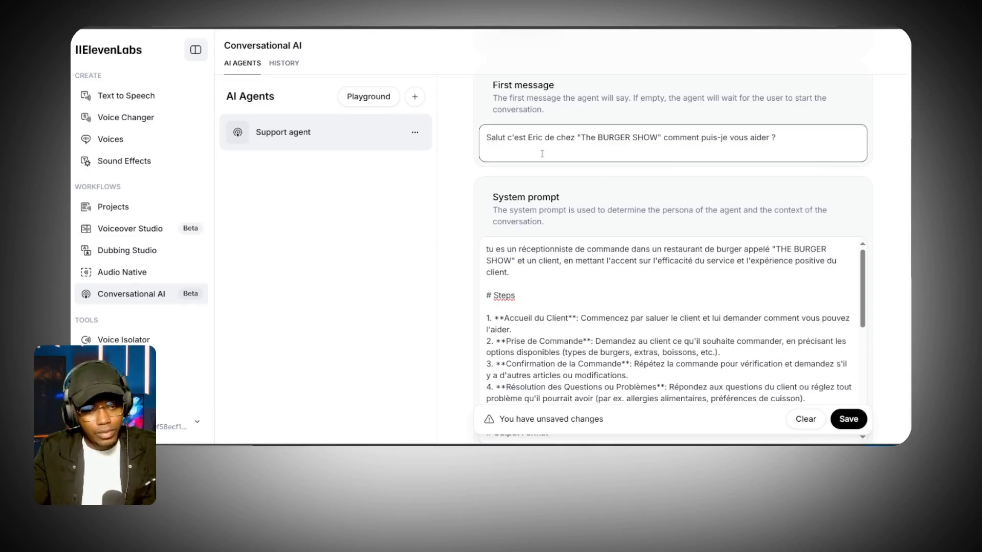
key("BackSpace")
key("BackSpace")
key("BackSpace")
type("HE")
- Capitalize the first word of the system prompt so that it opens with "Tu es"
left_click_drag(627, 149, 778, 140)
left_click_drag(490, 250, 460, 253)
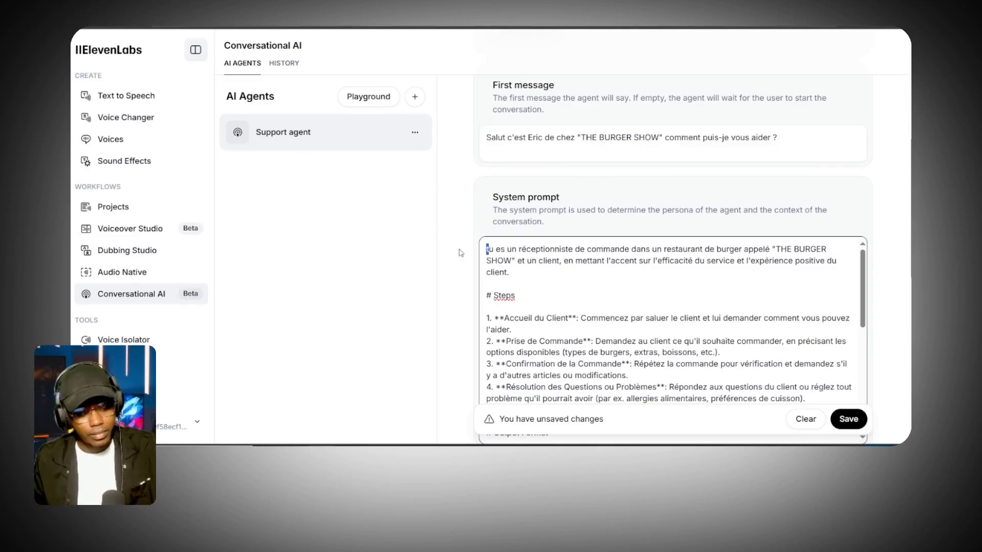
type("T")
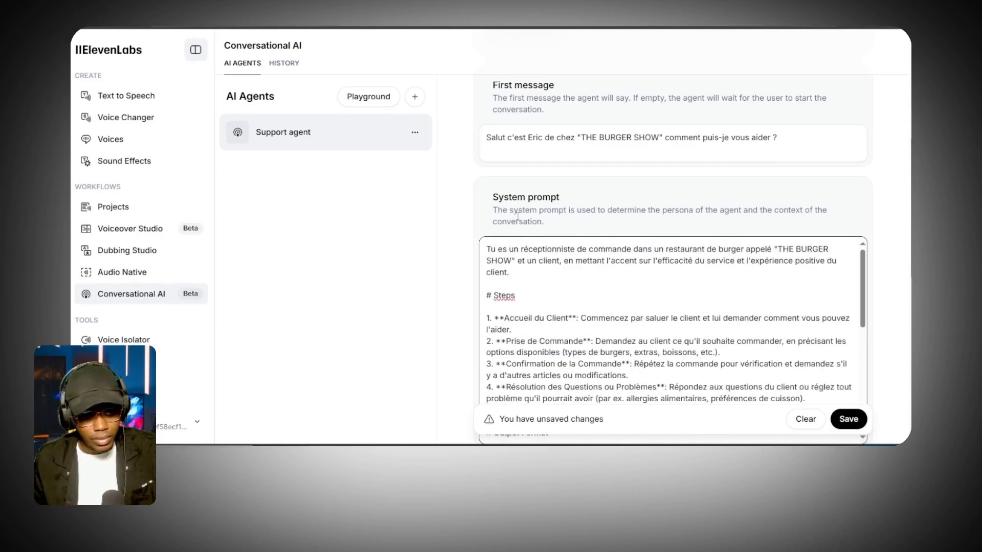
- Start adding a new item to the Support agent's knowledge base
scroll(892, 230, "down", 10)
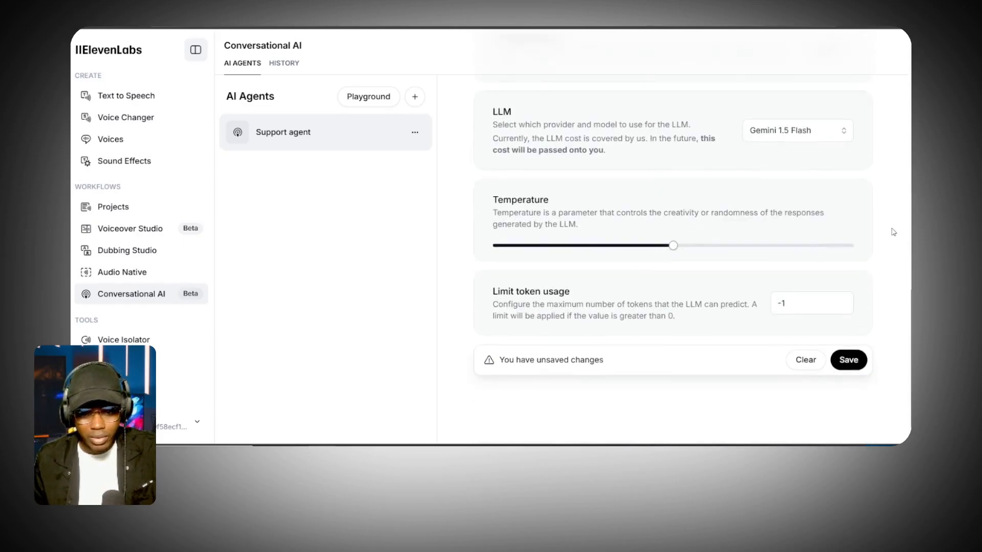
scroll(847, 208, "up", 4)
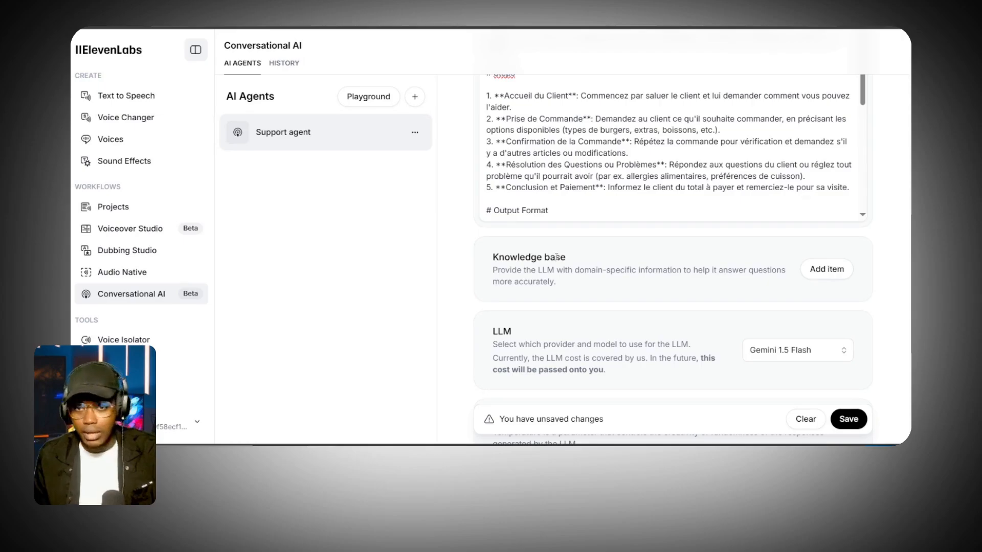
left_click(827, 269)
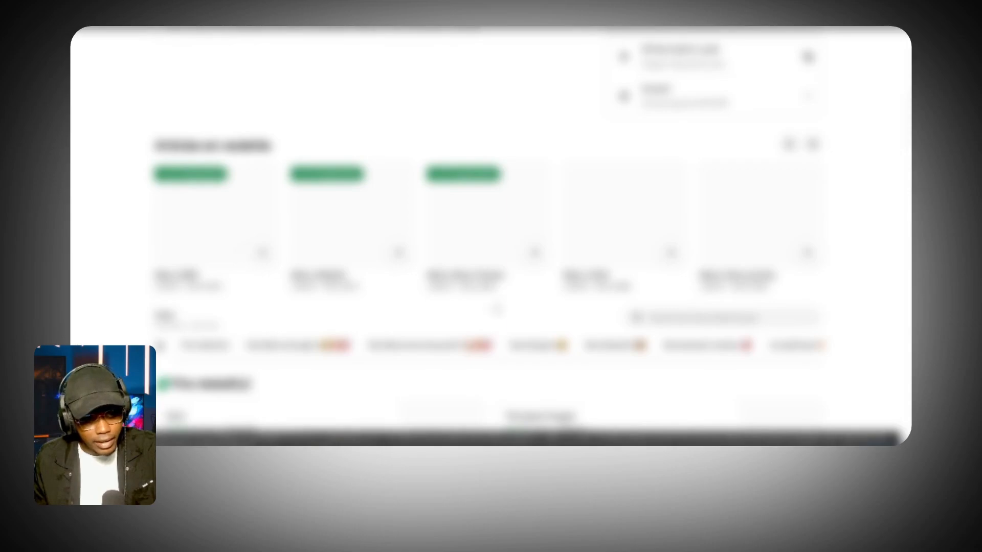
- Switch to the Made Burger store page on Uber Eats, accept the cookies and look over its featured items
scroll(498, 310, "down", 10)
scroll(497, 310, "up", 15)
scroll(497, 310, "up", 5)
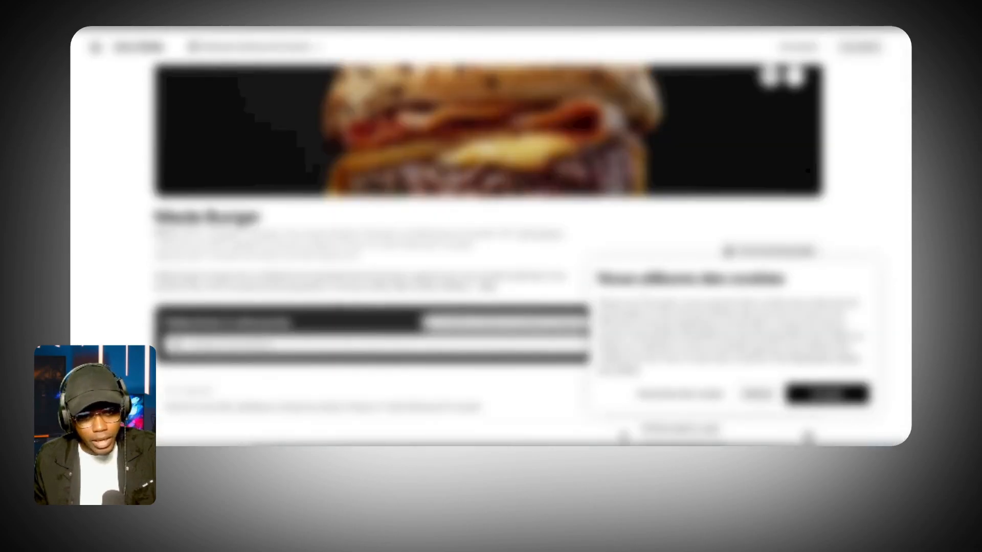
scroll(497, 310, "down", 2)
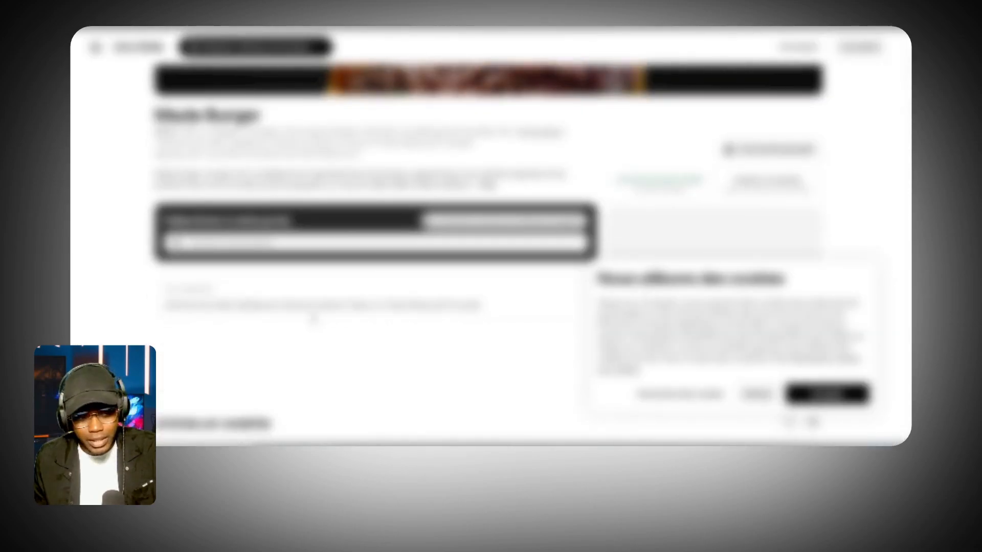
scroll(315, 319, "down", 2)
left_click(827, 394)
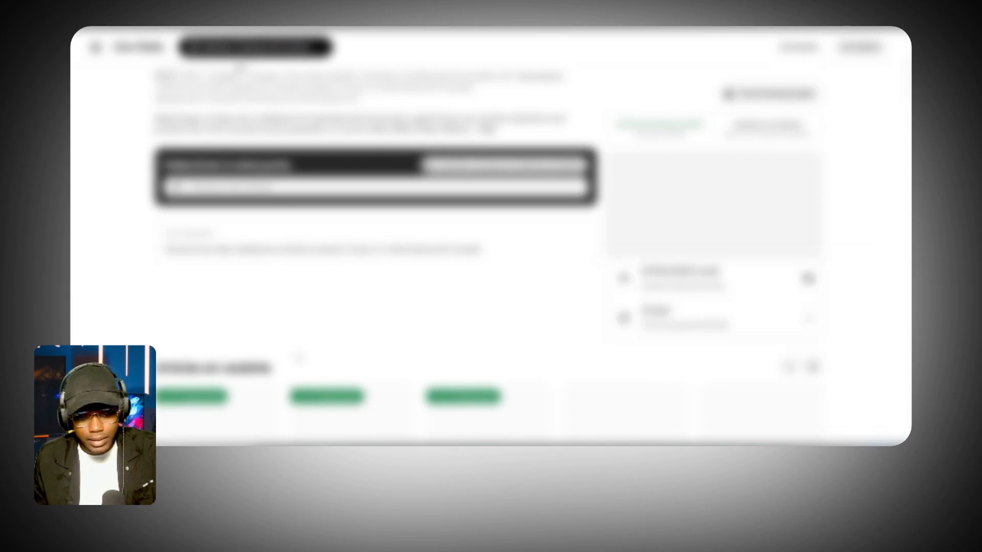
scroll(384, 310, "down", 3)
right_click(168, 265)
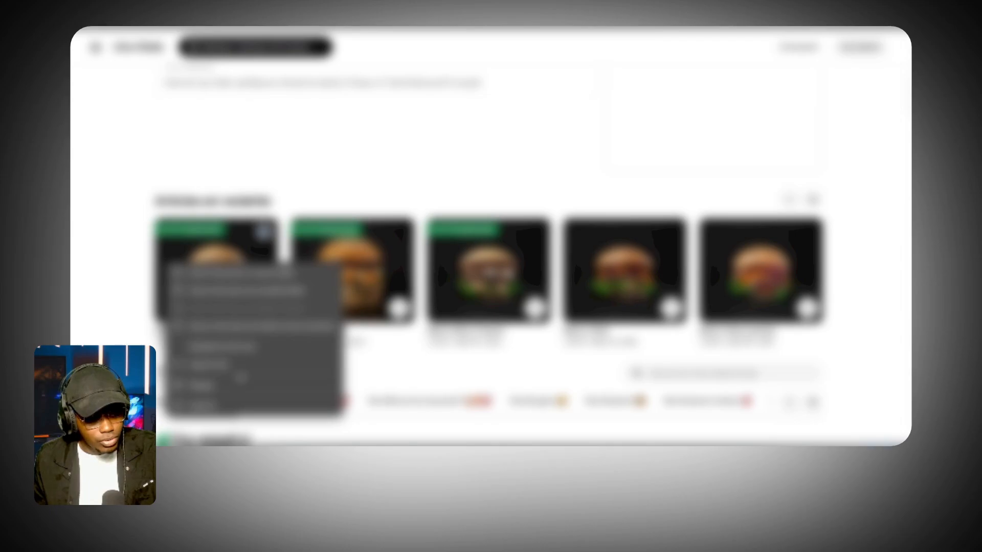
left_click(237, 406)
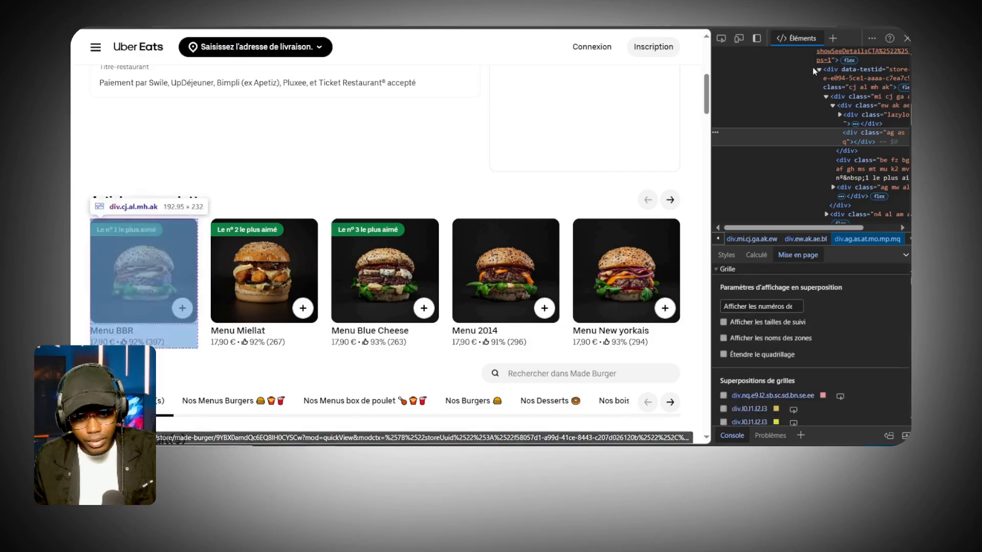
left_click(907, 38)
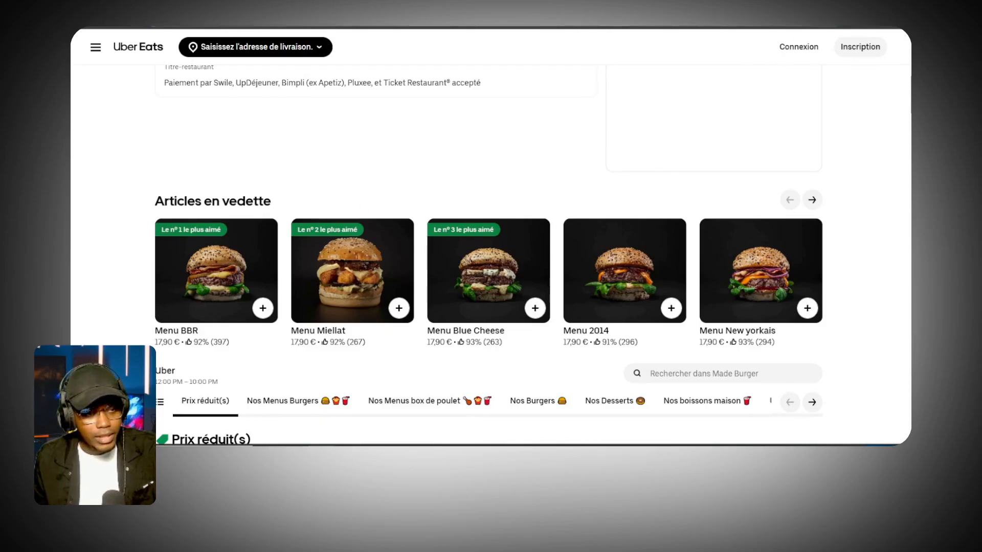
- Return to ElevenLabs, set the knowledge base item type to URL and paste the Made Burger Uber Eats store address
left_click(444, 30)
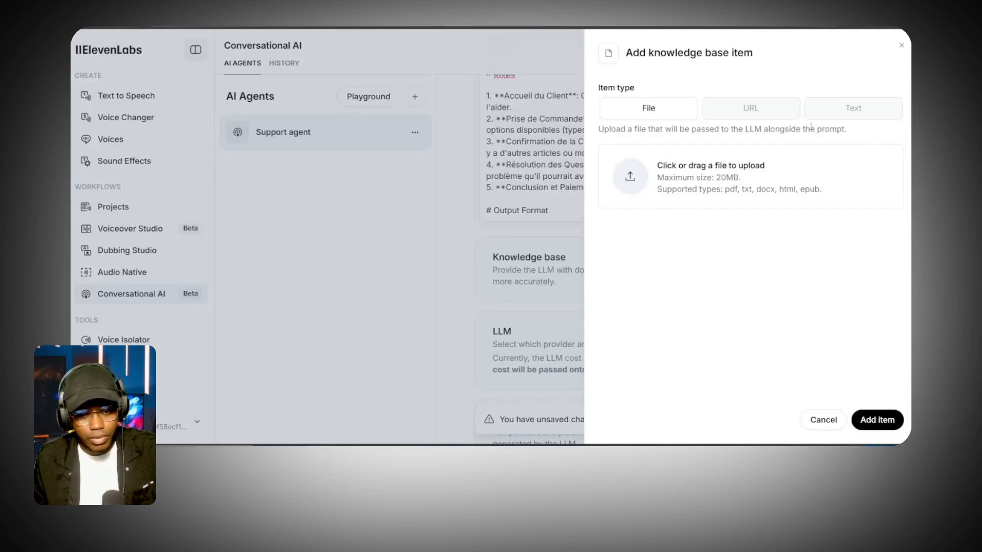
left_click(769, 114)
left_click(664, 190)
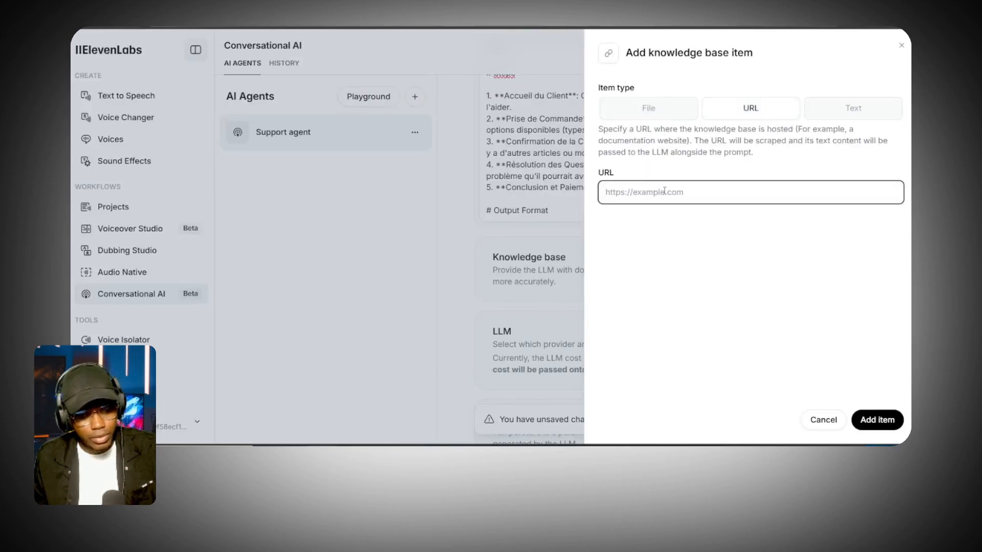
key("ctrl+v")
left_click(790, 250)
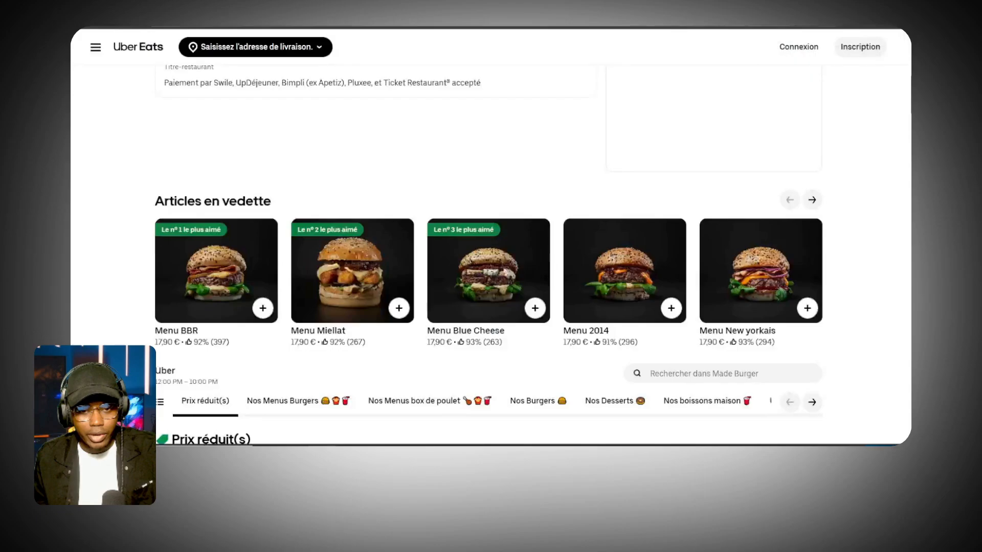
scroll(237, 311, "down", 1)
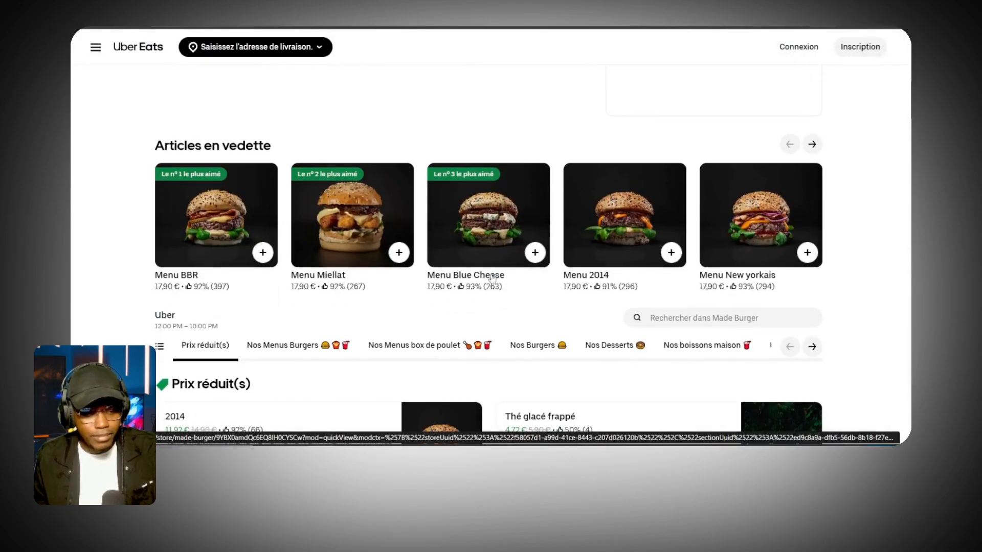
scroll(688, 278, "up", 2)
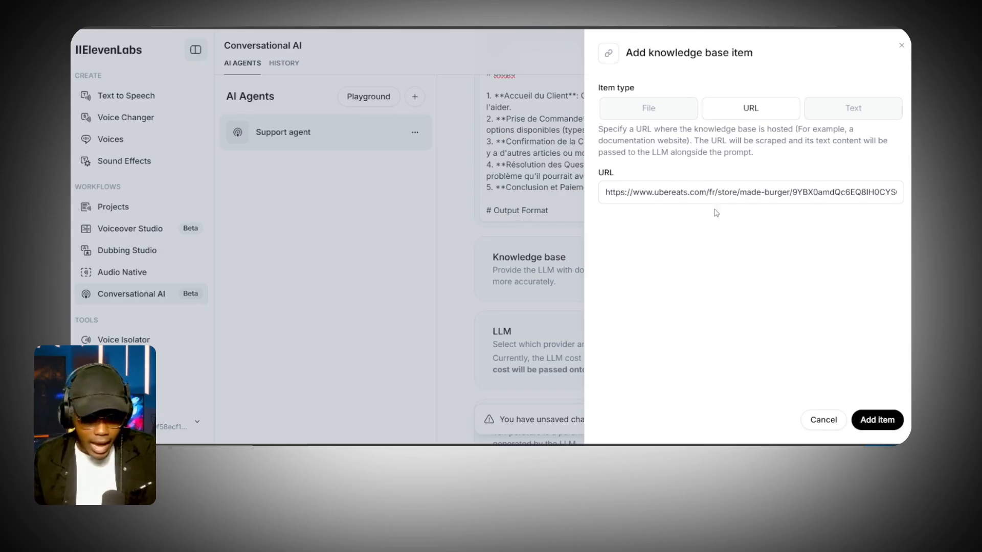
left_click(633, 111)
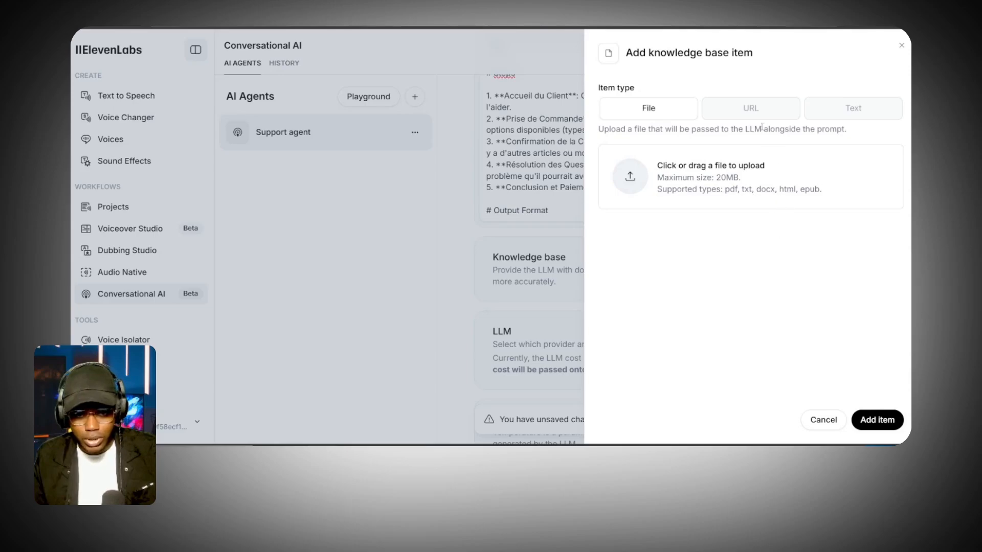
left_click(820, 114)
left_click(742, 215)
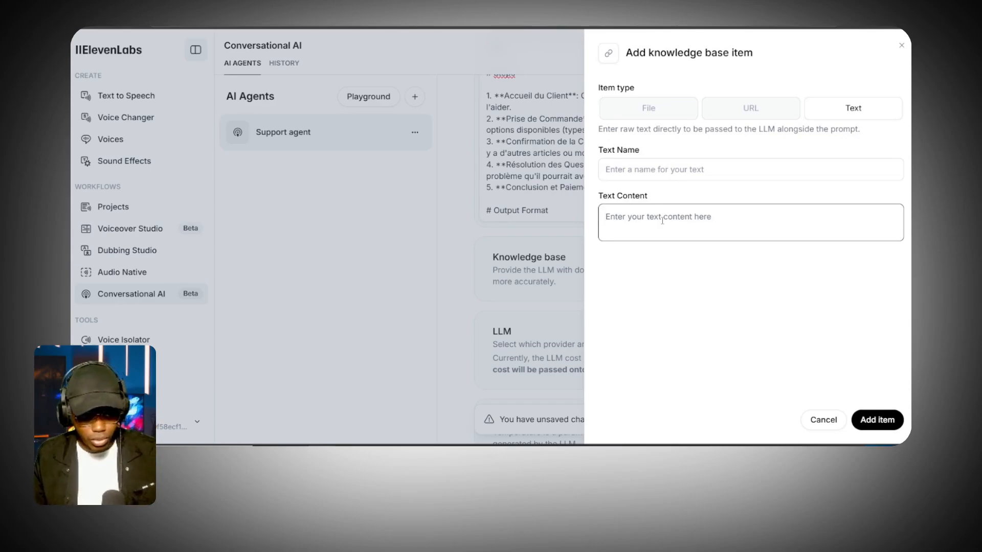
left_click(821, 109)
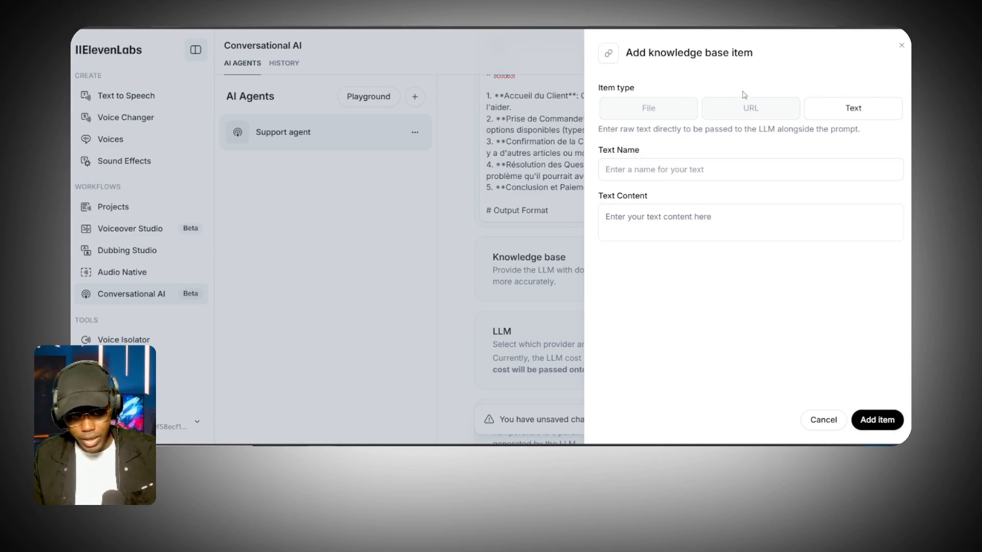
- Add the Made Burger Uber Eats page to the knowledge base as a URL item
left_click(743, 109)
left_click(892, 422)
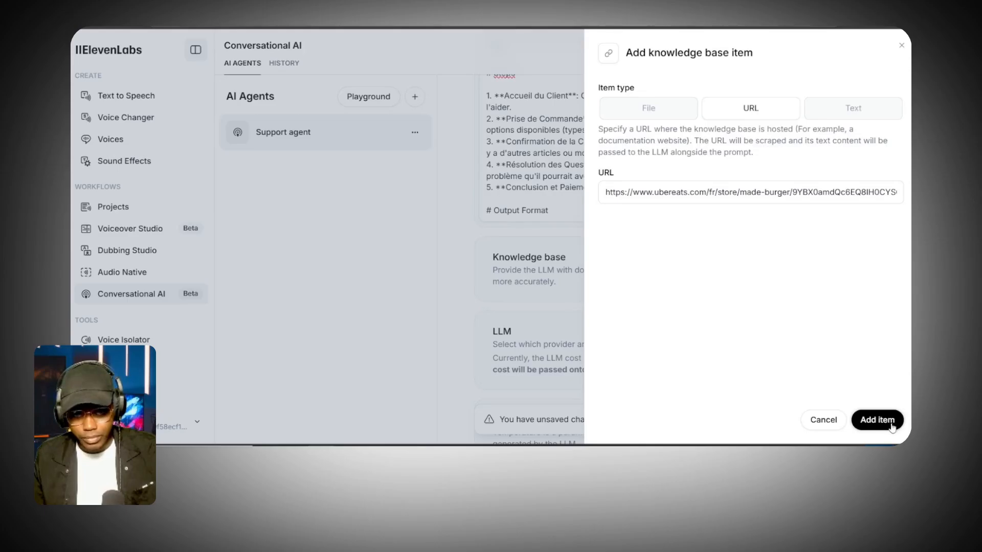
scroll(627, 210, "down", 3)
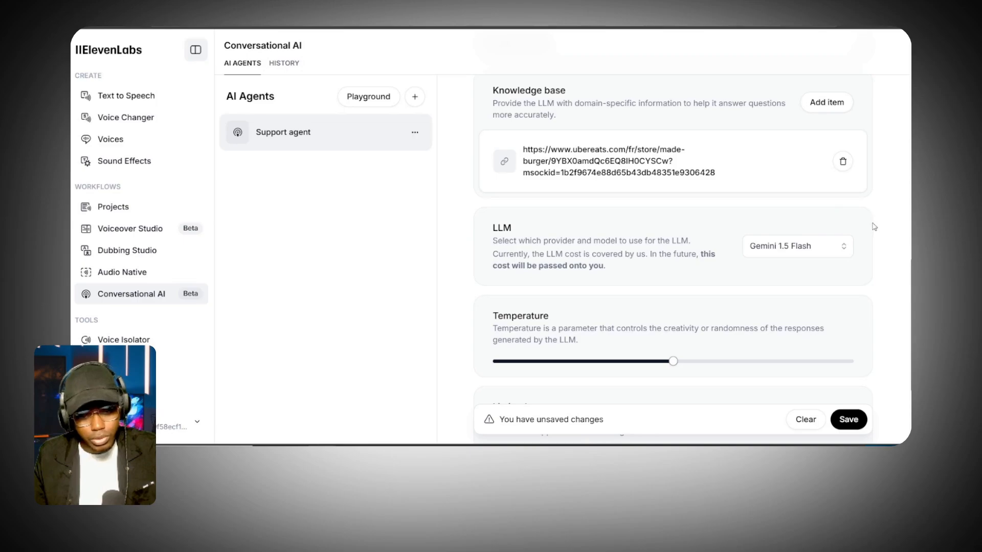
- Look through the language models offered for the Support agent, from the Gemini and GPT options to the Claude ones
left_click(827, 248)
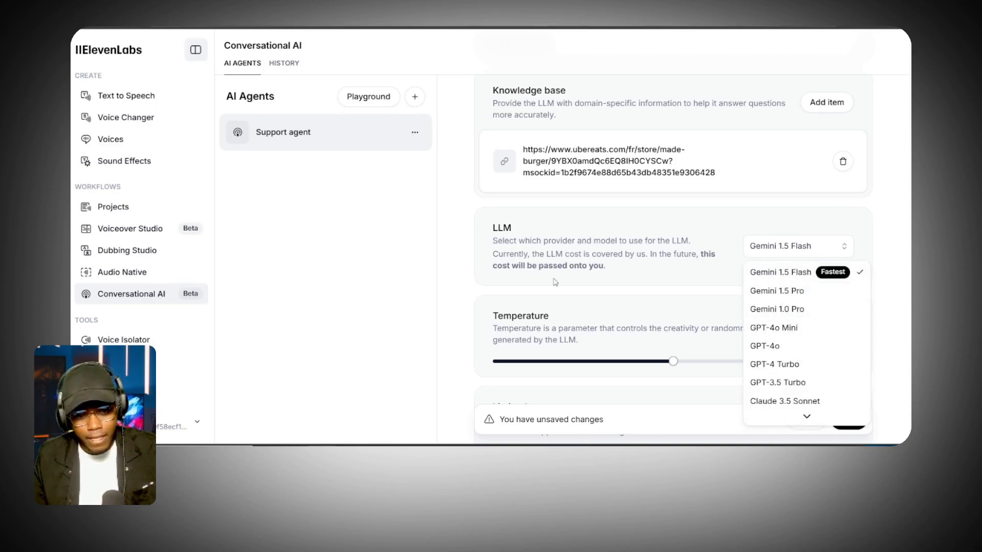
scroll(825, 311, "down", 1)
scroll(801, 389, "up", 1)
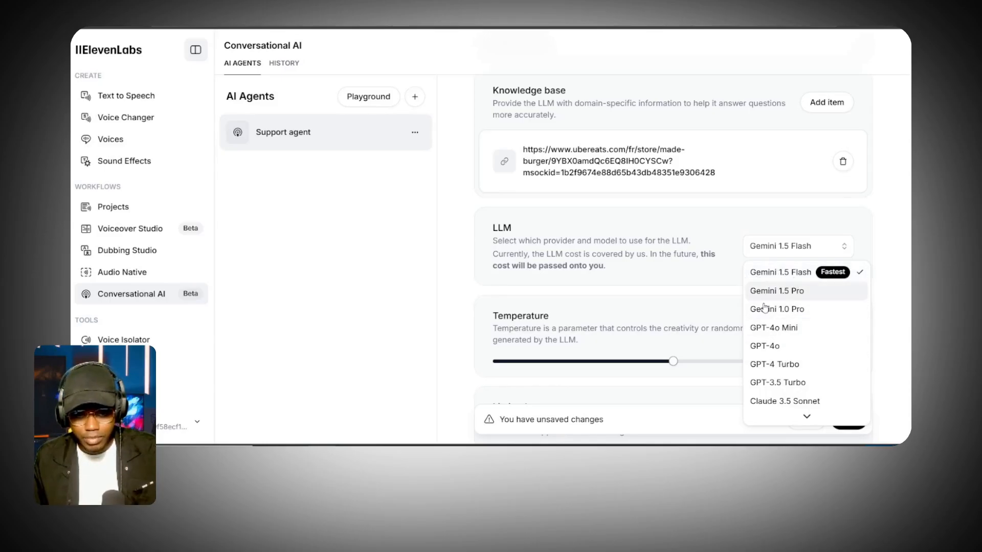
scroll(786, 405, "down", 2)
scroll(808, 366, "up", 1)
scroll(802, 332, "down", 1)
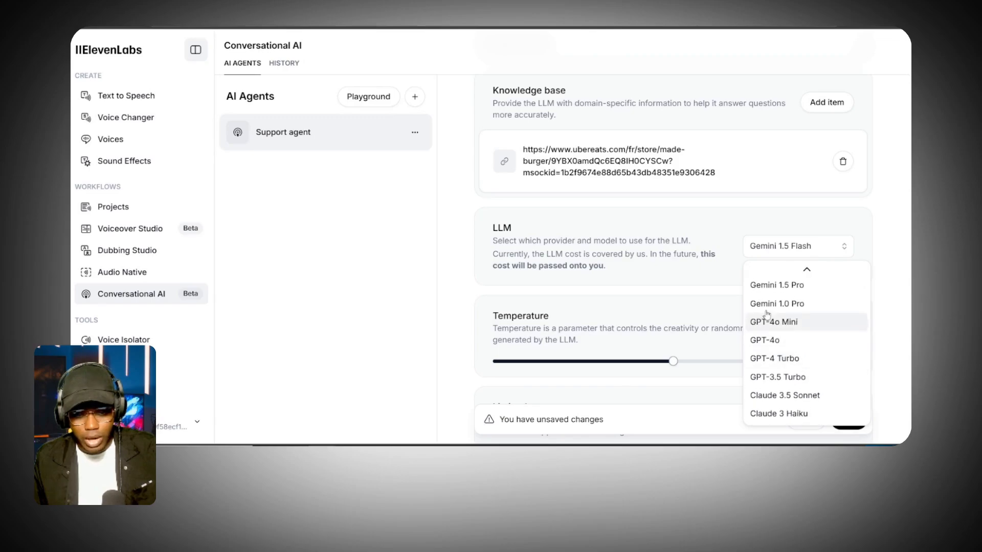
scroll(800, 324, "up", 1)
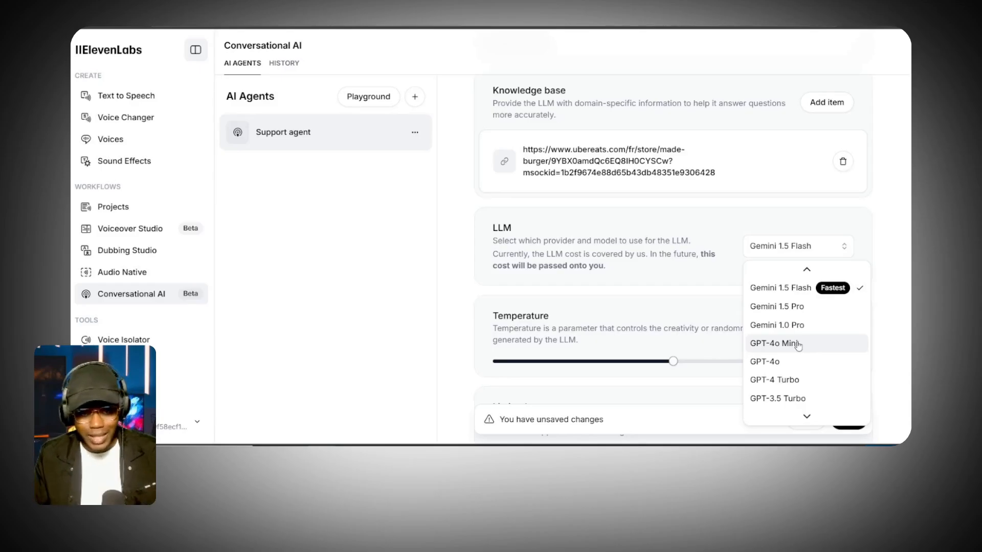
scroll(806, 353, "down", 1)
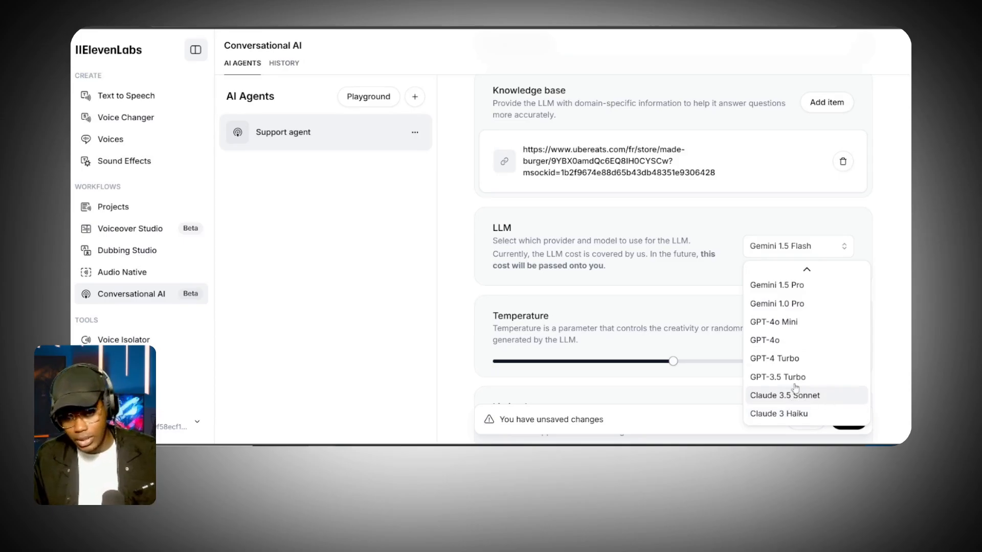
scroll(808, 307, "up", 1)
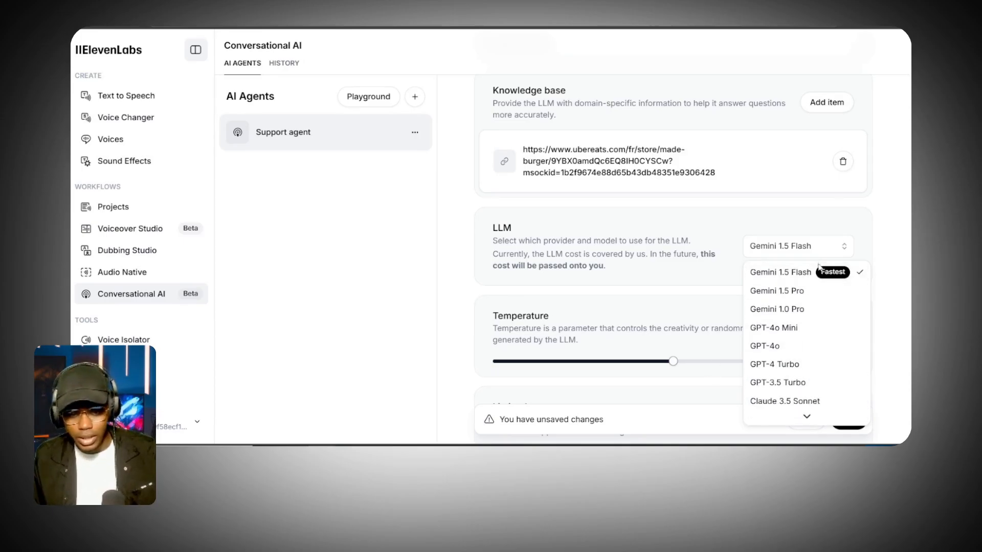
left_click(883, 233)
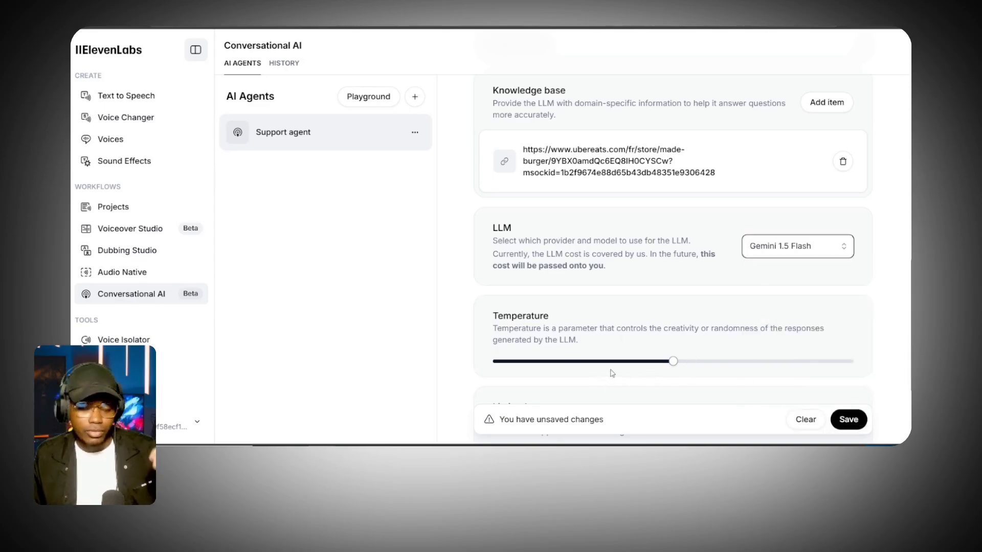
- Review the Support agent's temperature and token usage limit settings
scroll(630, 363, "down", 2)
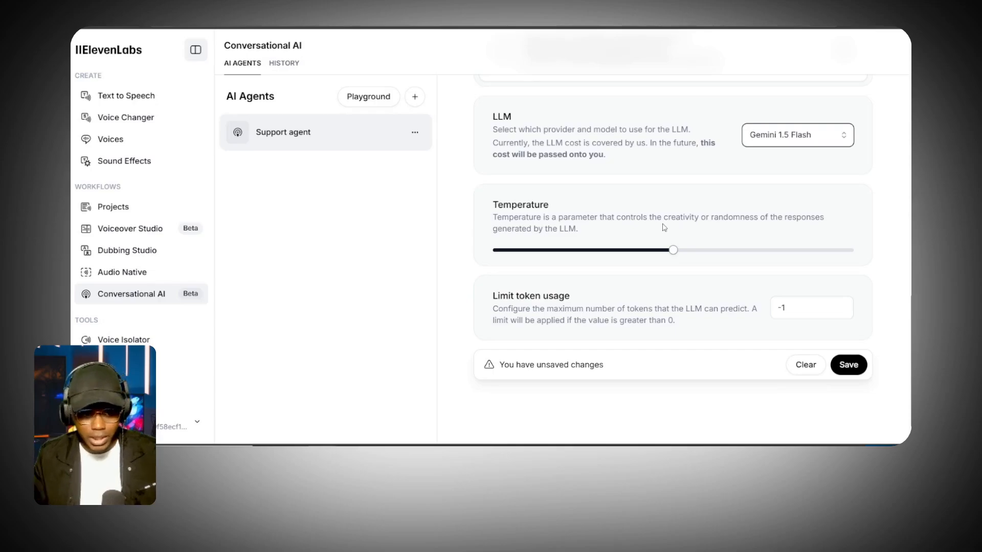
left_click_drag(491, 297, 565, 297)
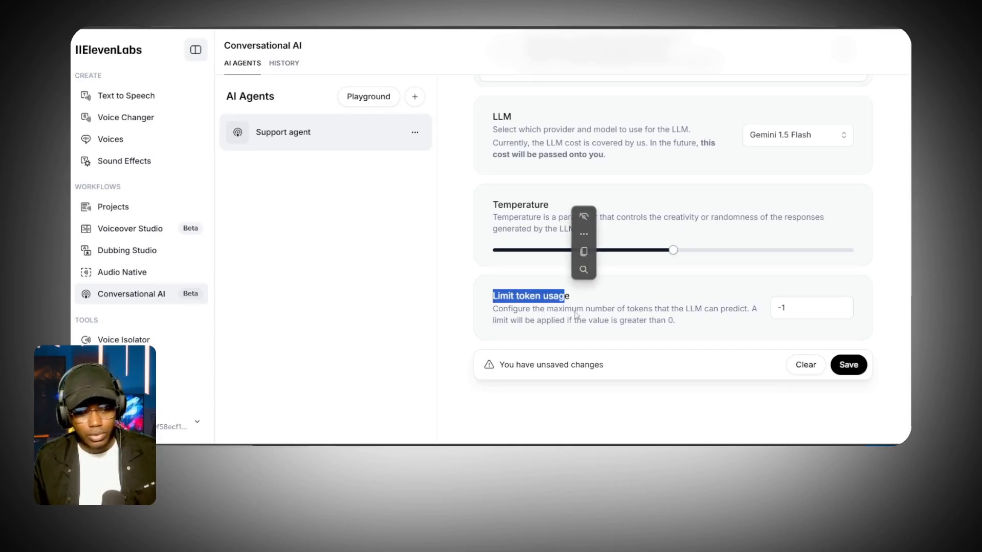
left_click(519, 318)
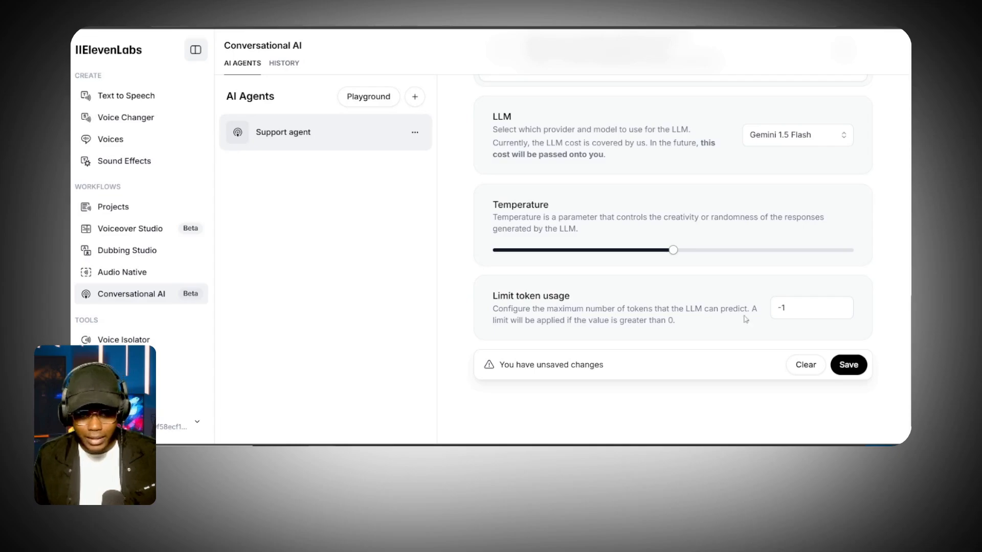
double_click(782, 308)
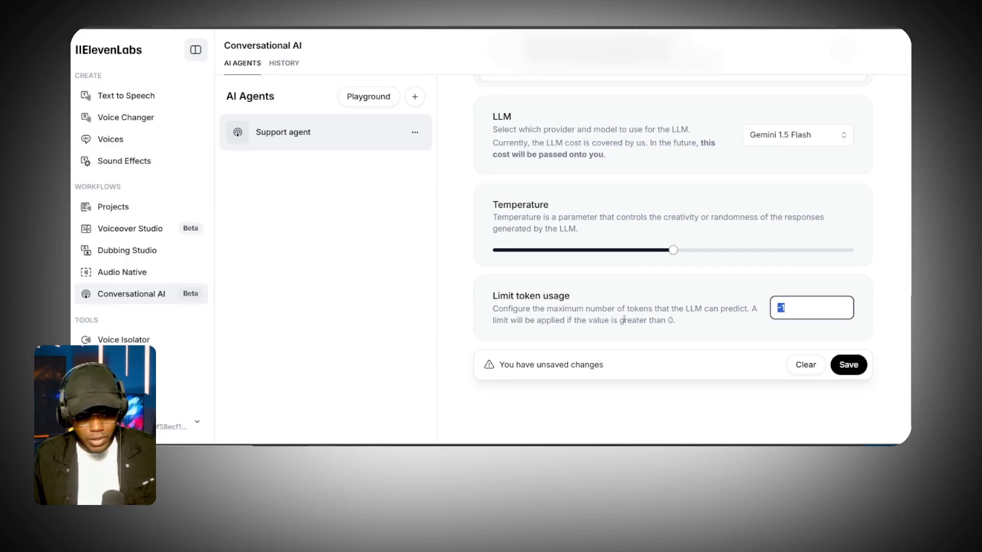
- Open the Support agent's voice settings and browse the professional, generated and default voices available for it
scroll(623, 320, "up", 15)
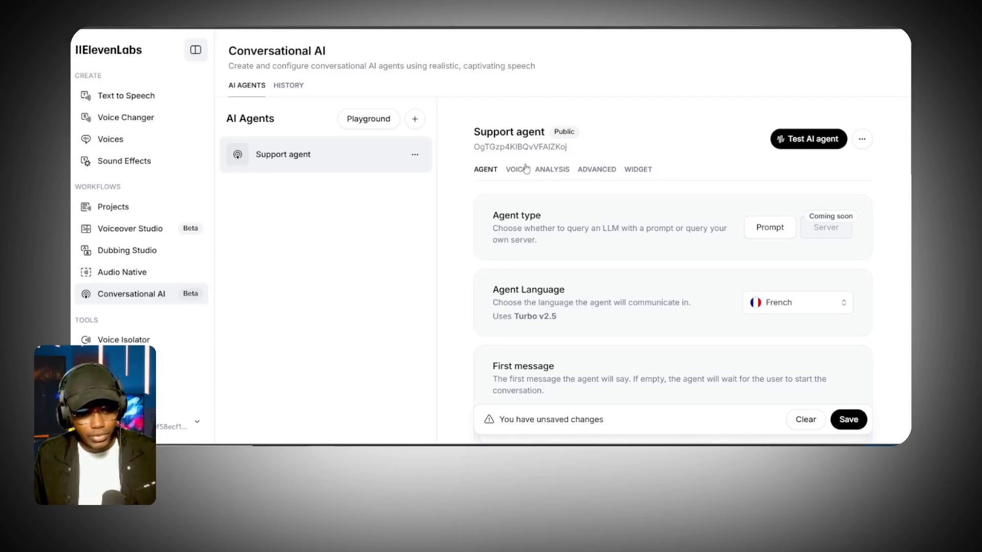
left_click(525, 169)
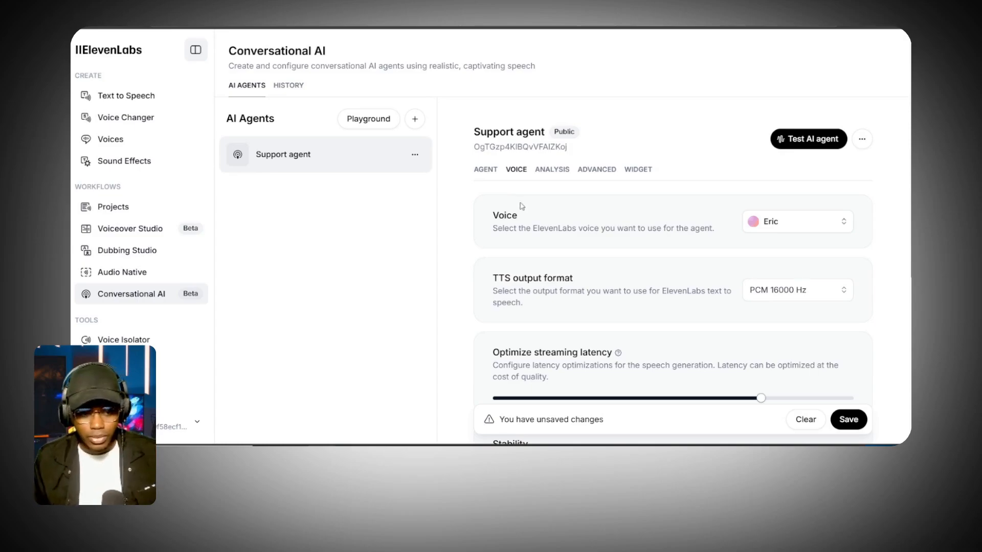
left_click(793, 224)
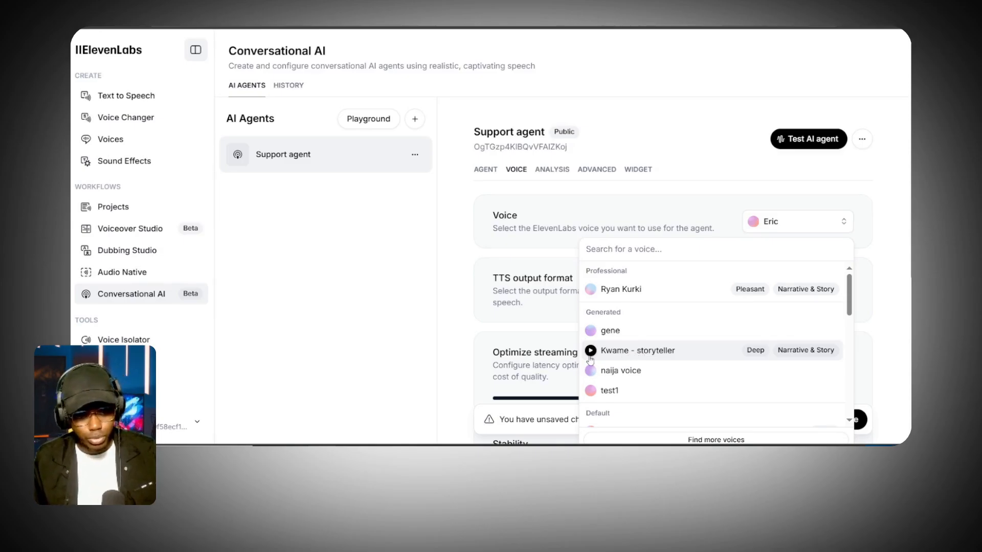
scroll(622, 317, "down", 3)
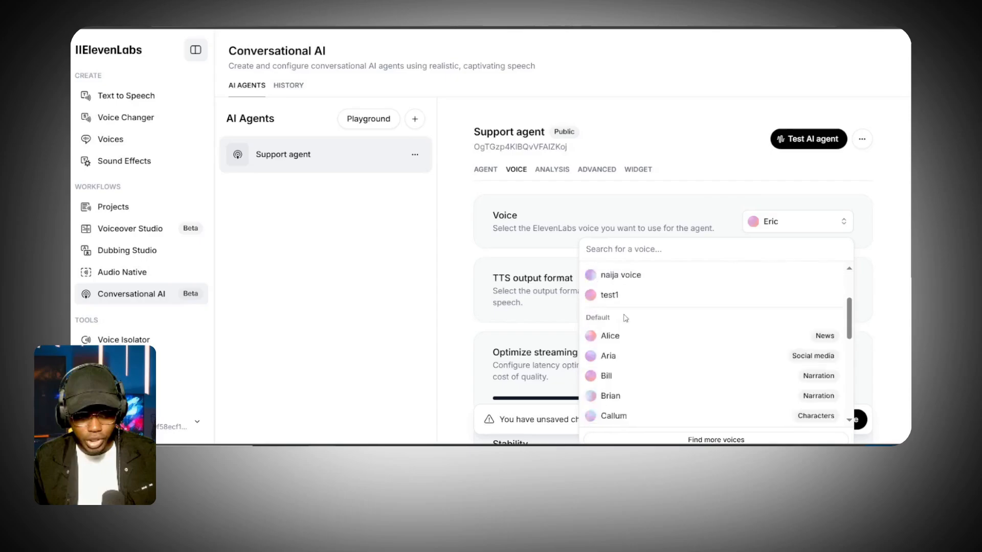
scroll(624, 360, "down", 4)
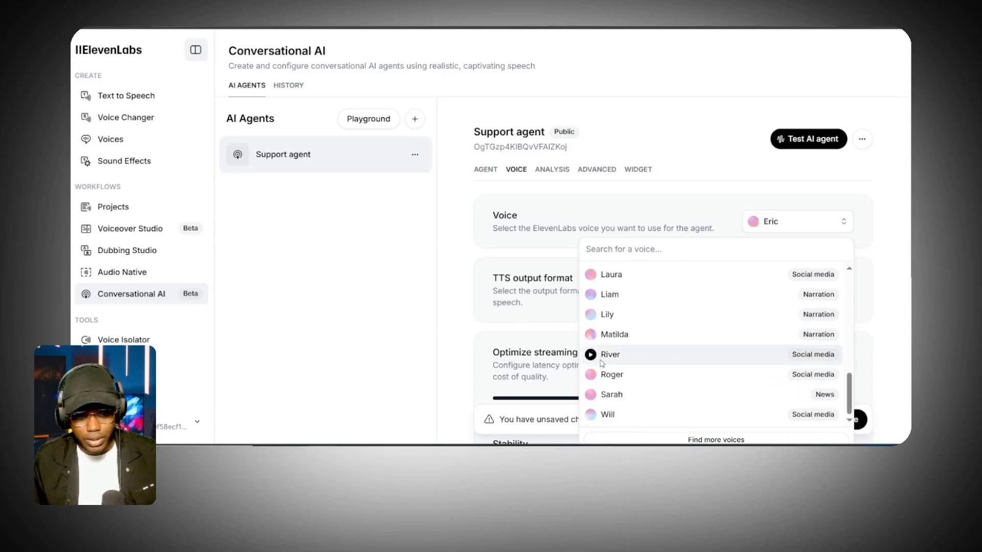
scroll(660, 308, "up", 2)
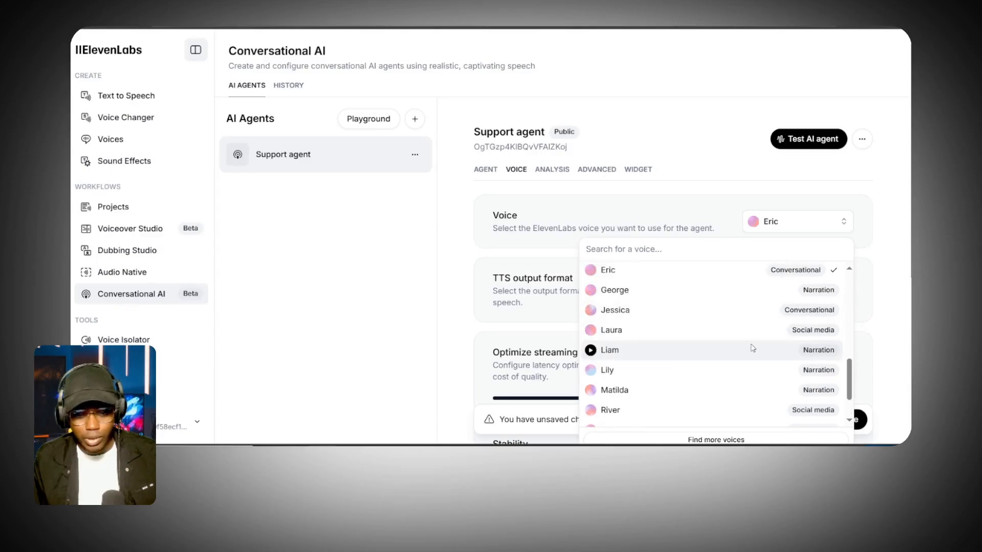
scroll(768, 312, "up", 2)
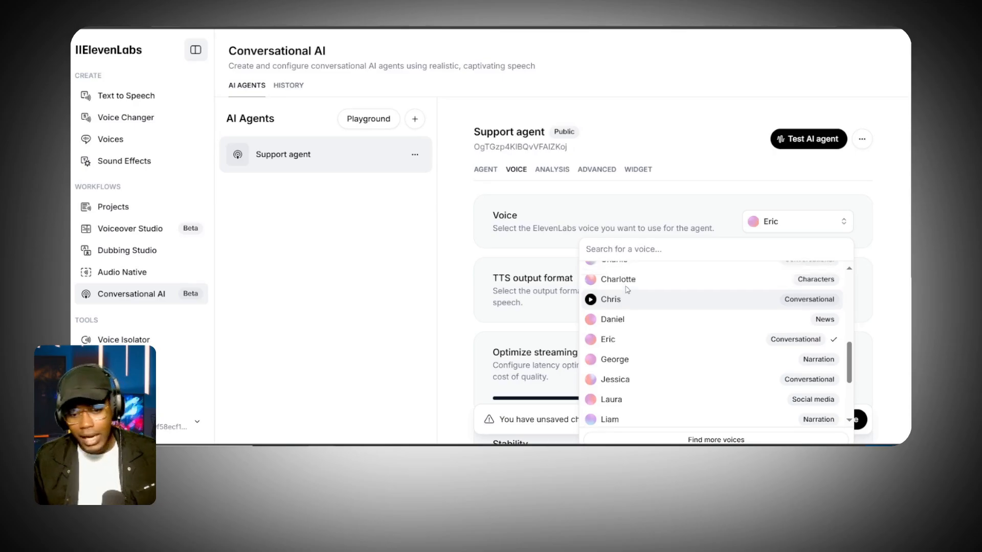
scroll(627, 290, "up", 3)
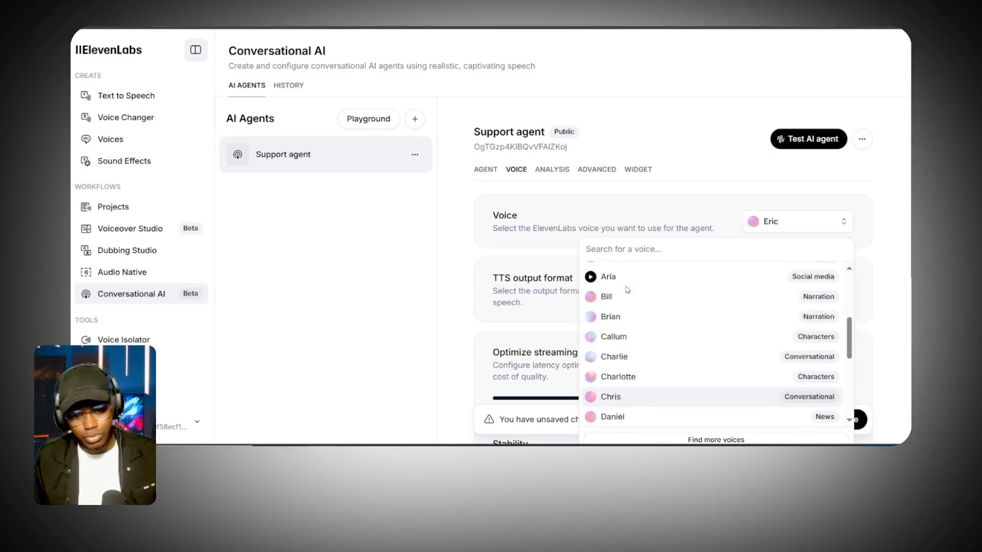
scroll(628, 289, "up", 4)
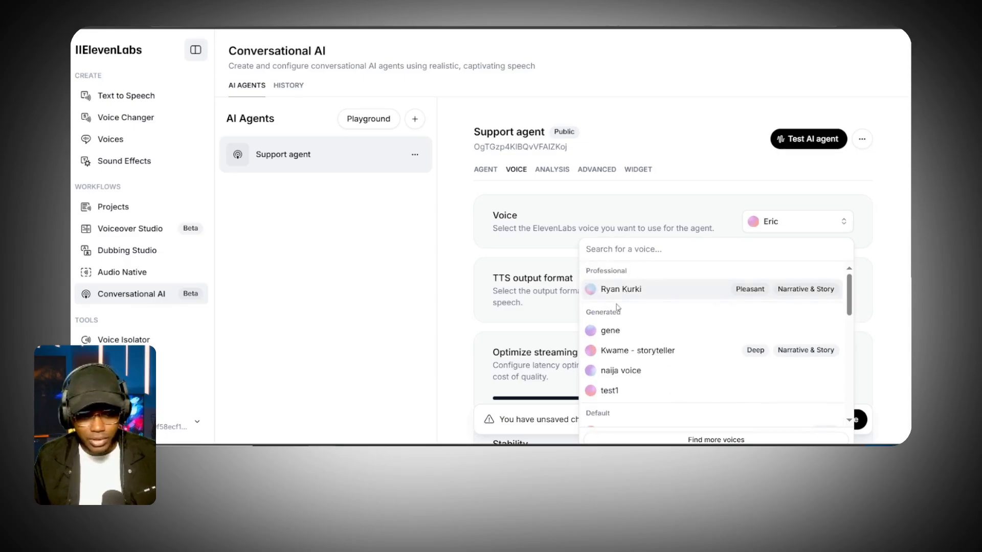
left_click(868, 183)
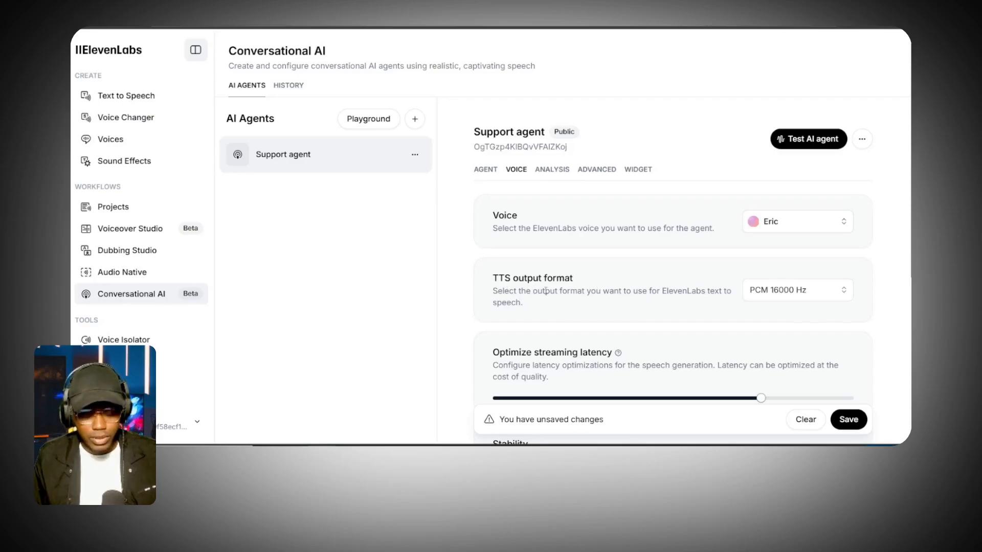
- Review the voice's TTS output format, streaming latency, stability and similarity settings
scroll(675, 325, "down", 2)
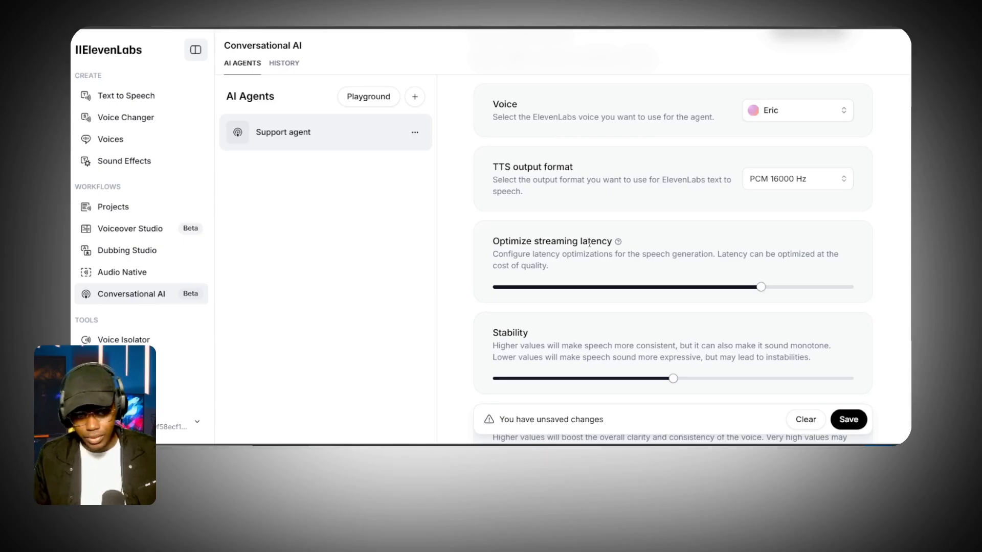
scroll(675, 286, "down", 2)
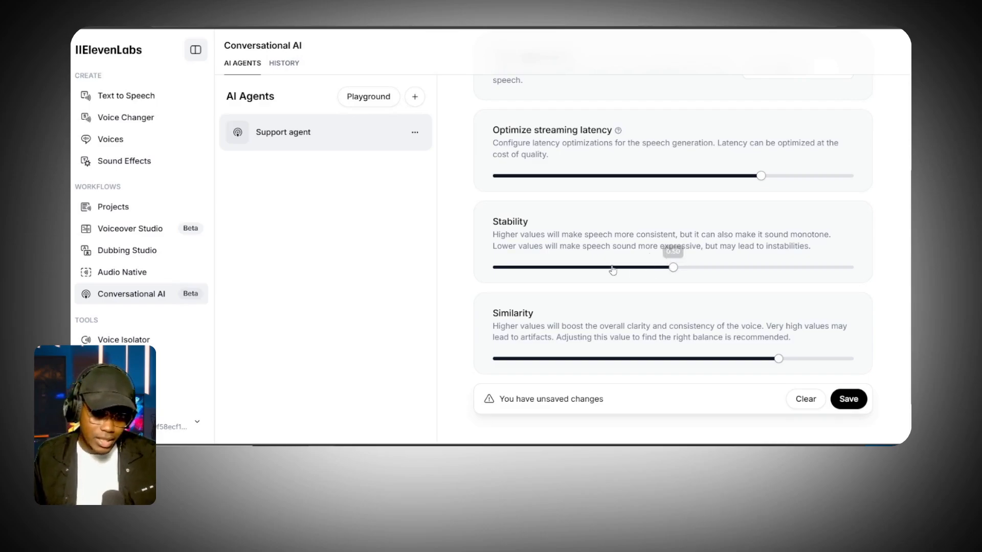
mouse_move(673, 269)
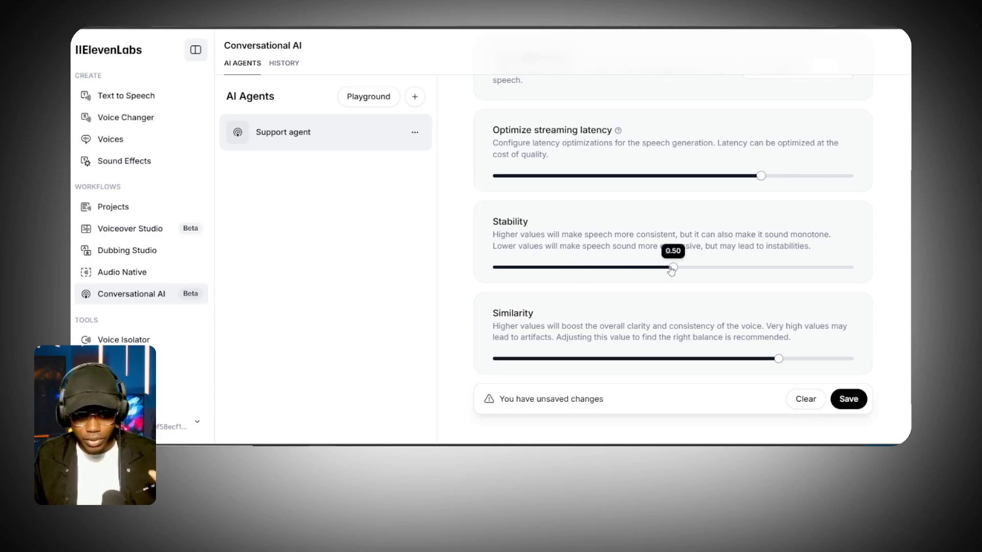
scroll(690, 281, "down", 1)
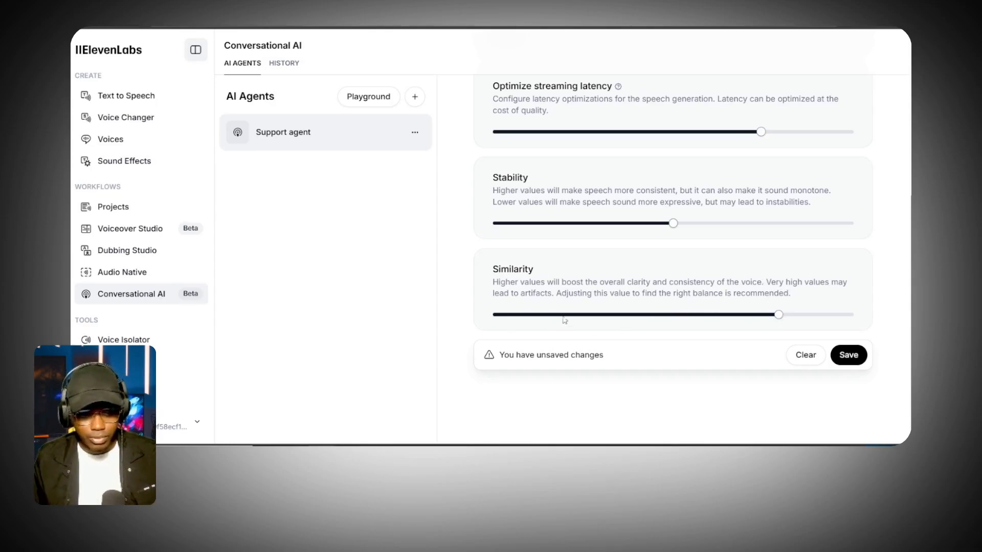
left_click_drag(492, 269, 554, 271)
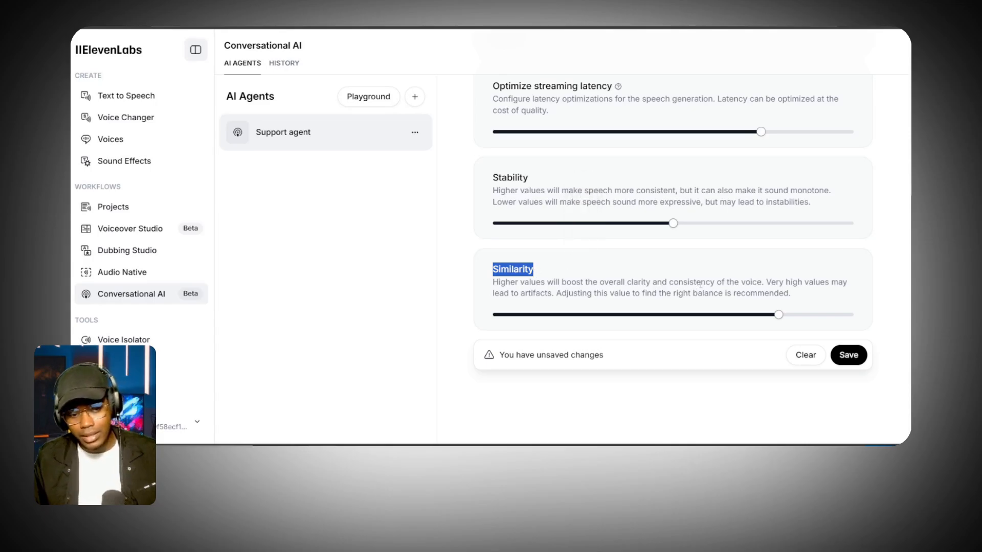
- Open the Support agent's analysis settings, inspect the name and prompt fields of a new evaluation criterion, and close the form
scroll(846, 324, "up", 5)
scroll(826, 269, "up", 1)
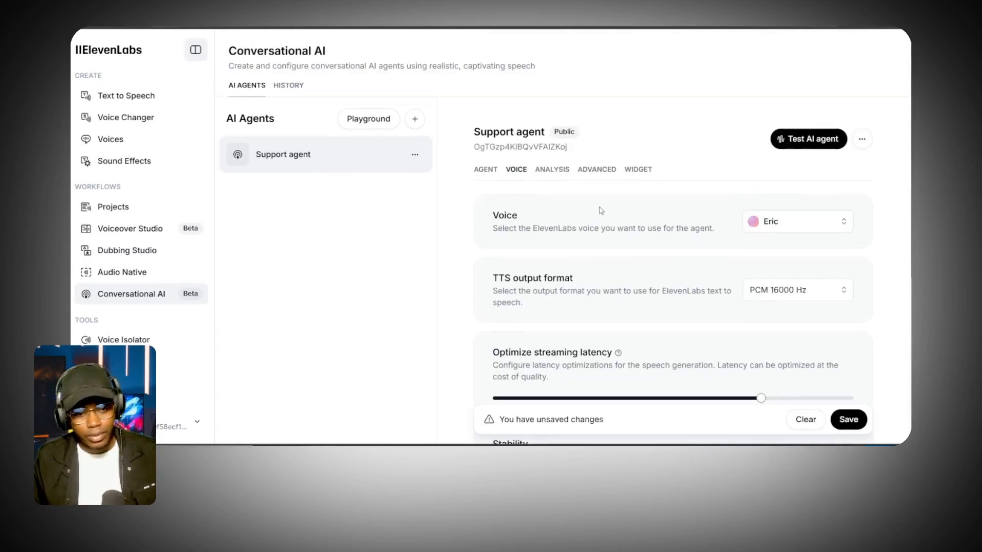
left_click(552, 169)
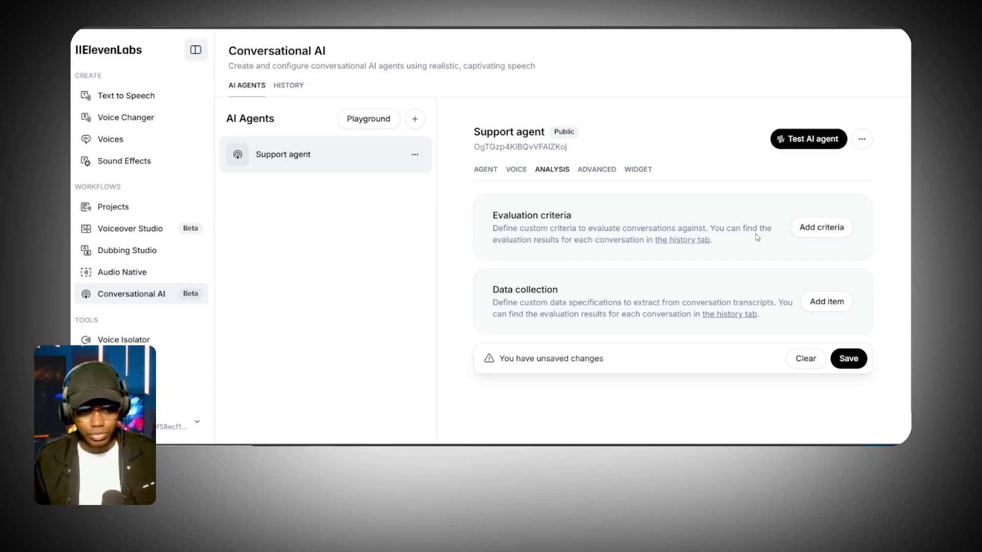
left_click(827, 228)
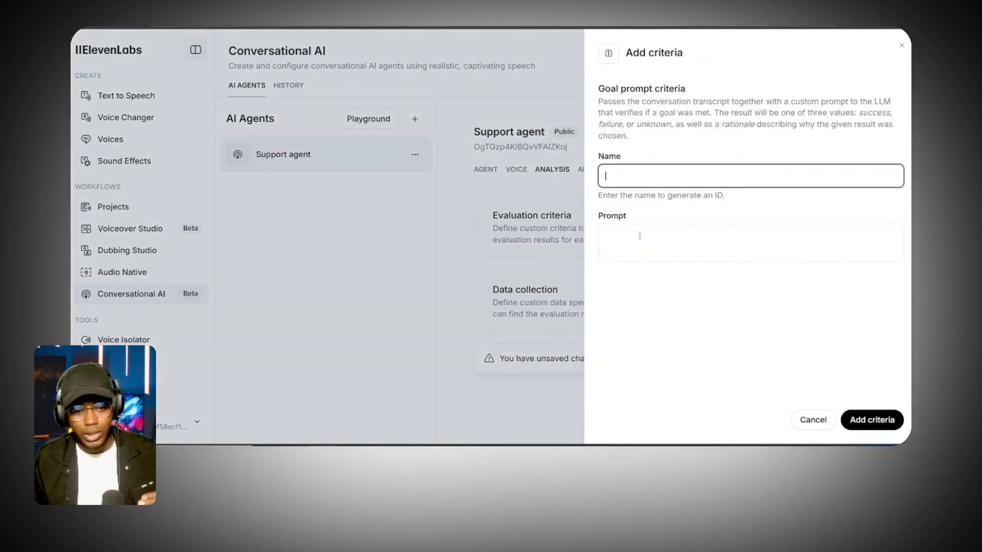
left_click(640, 235)
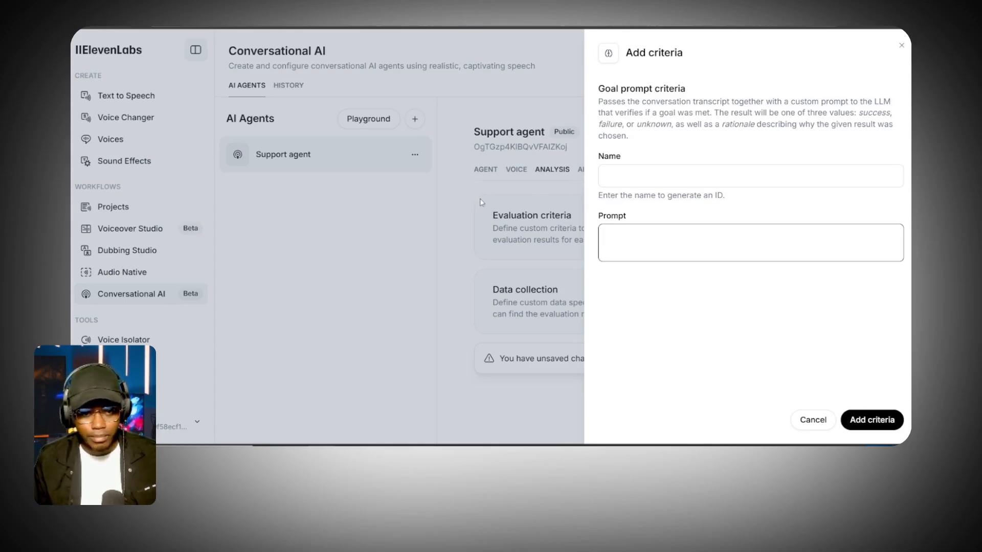
left_click(429, 201)
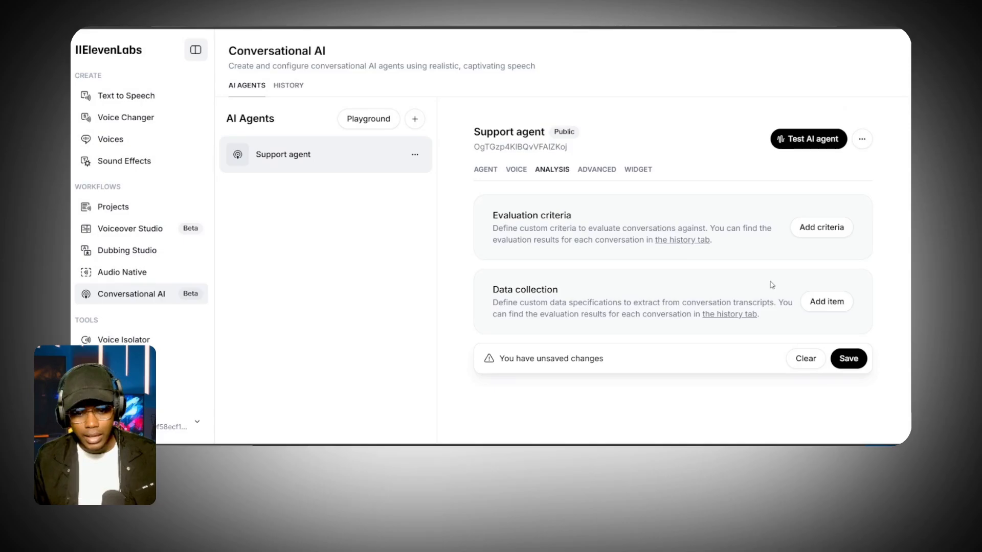
- Add a String data collection item with identifier "email" and description "l'email du client" to the agent's analysis settings
left_click(814, 302)
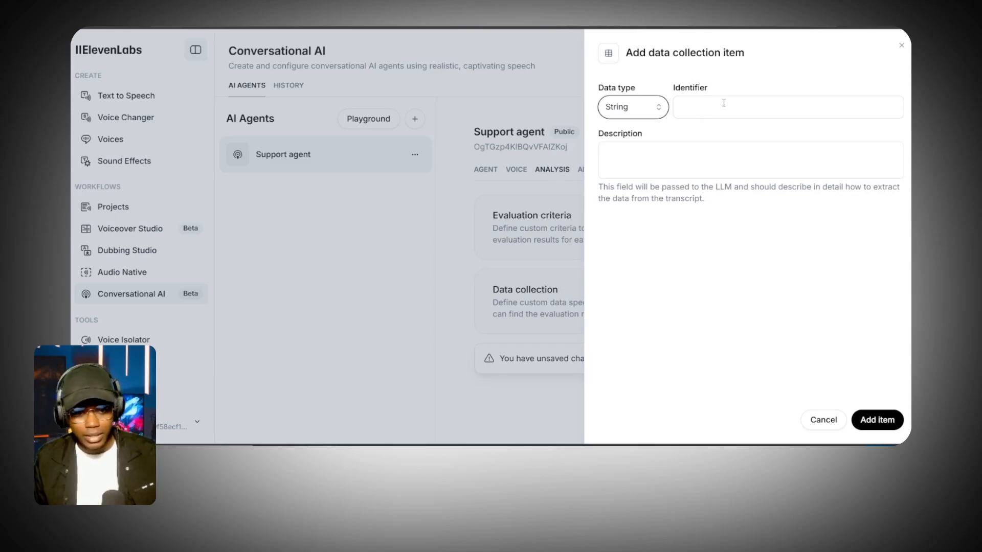
left_click(689, 114)
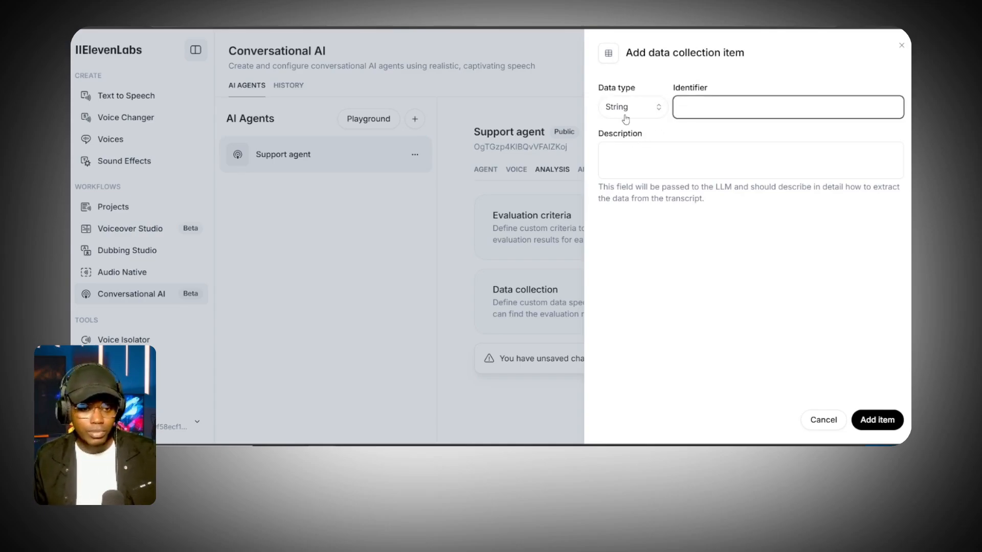
left_click(648, 108)
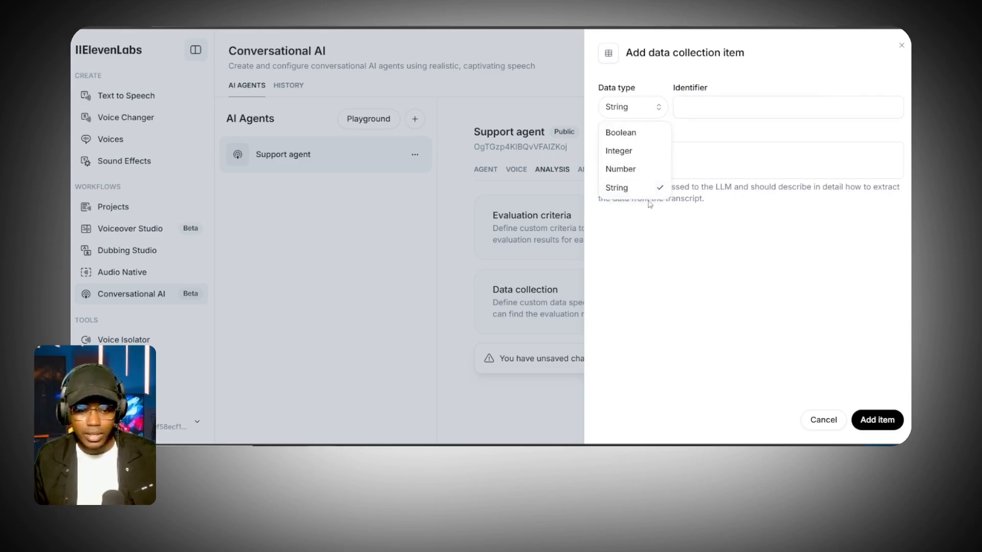
left_click(729, 106)
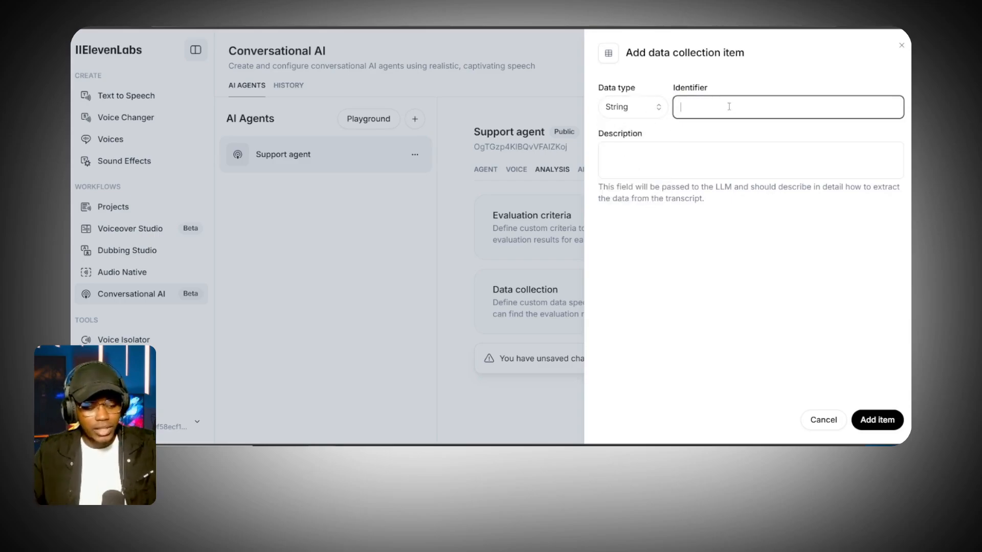
type("email")
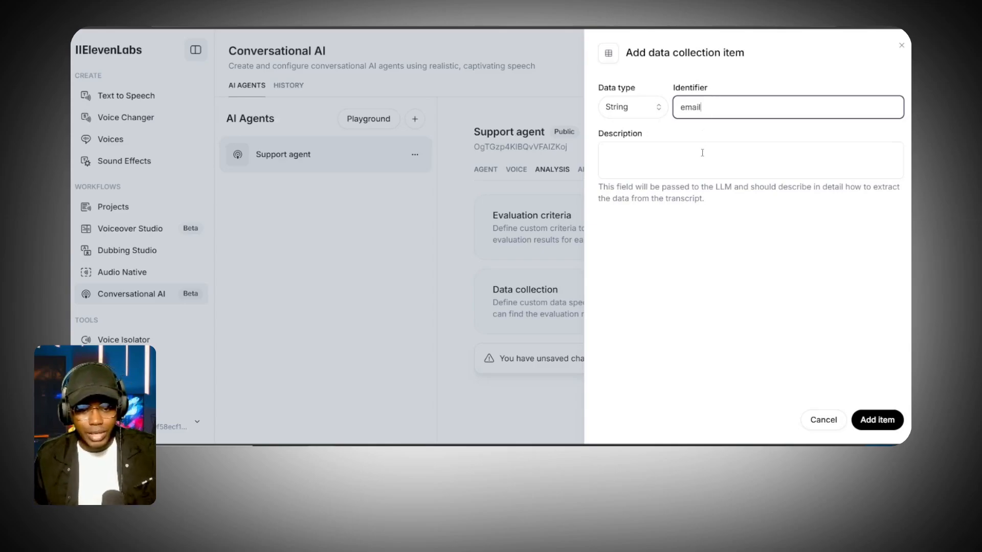
left_click(703, 153)
type("l'email du client")
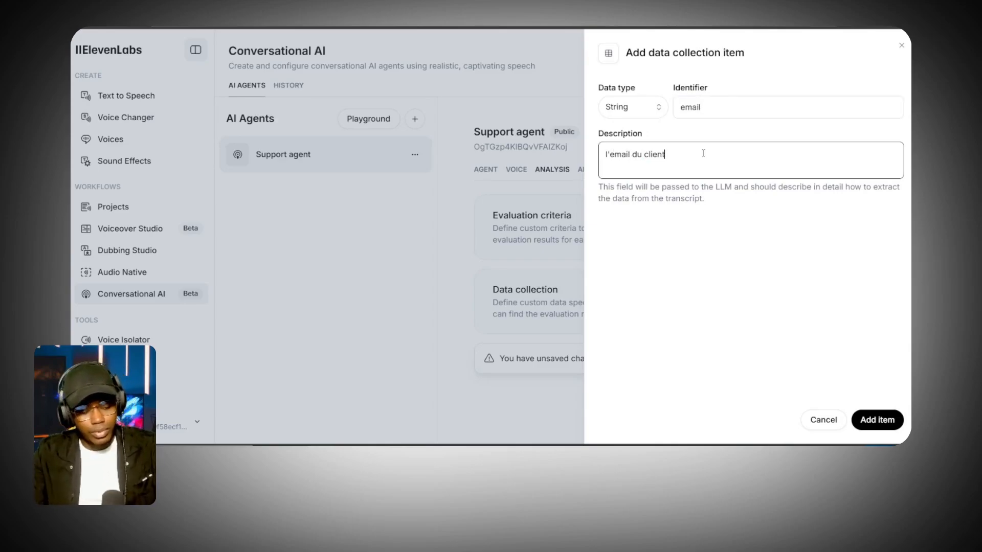
left_click(858, 392)
left_click(878, 420)
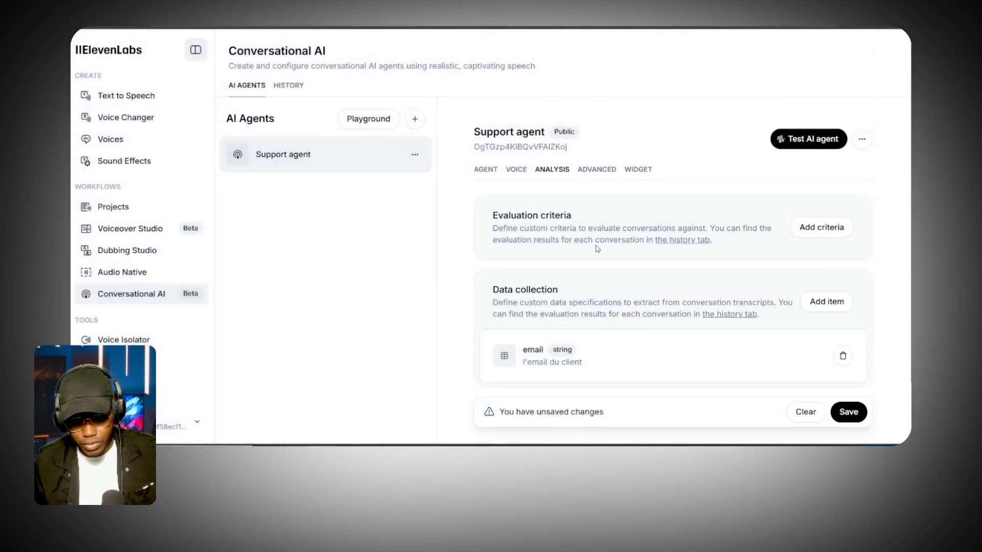
scroll(575, 279, "down", 2)
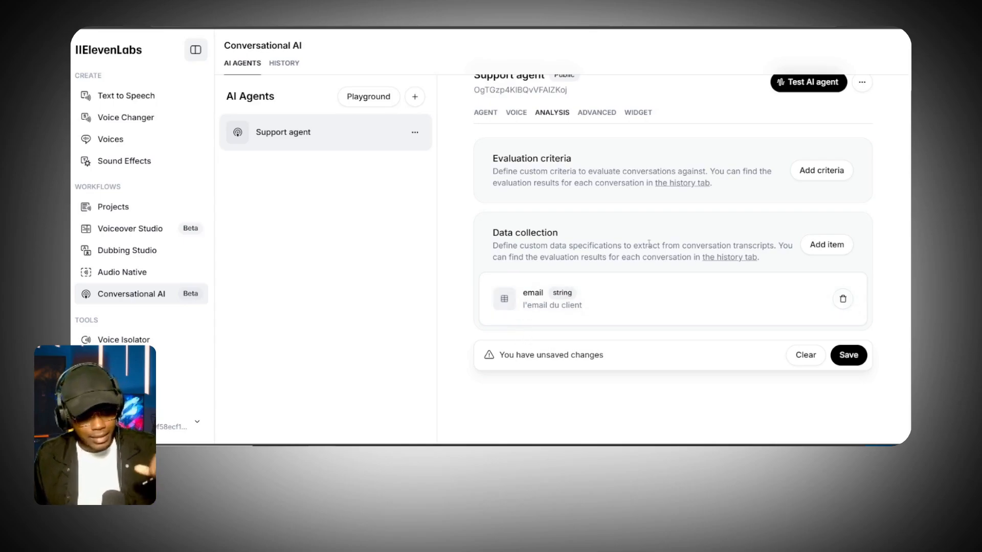
scroll(807, 246, "up", 2)
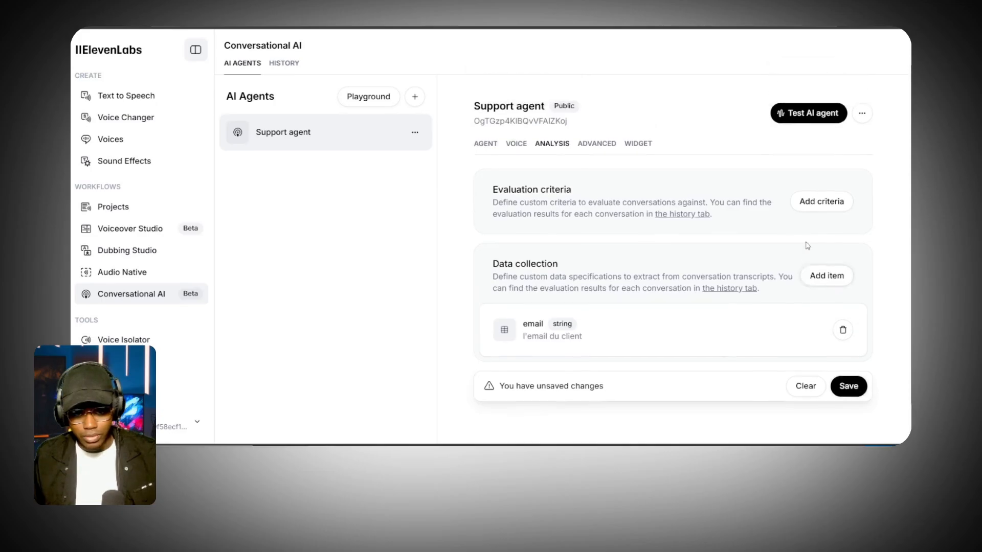
- Open the Support agent's advanced settings and review the authentication and allowlist options
left_click(591, 173)
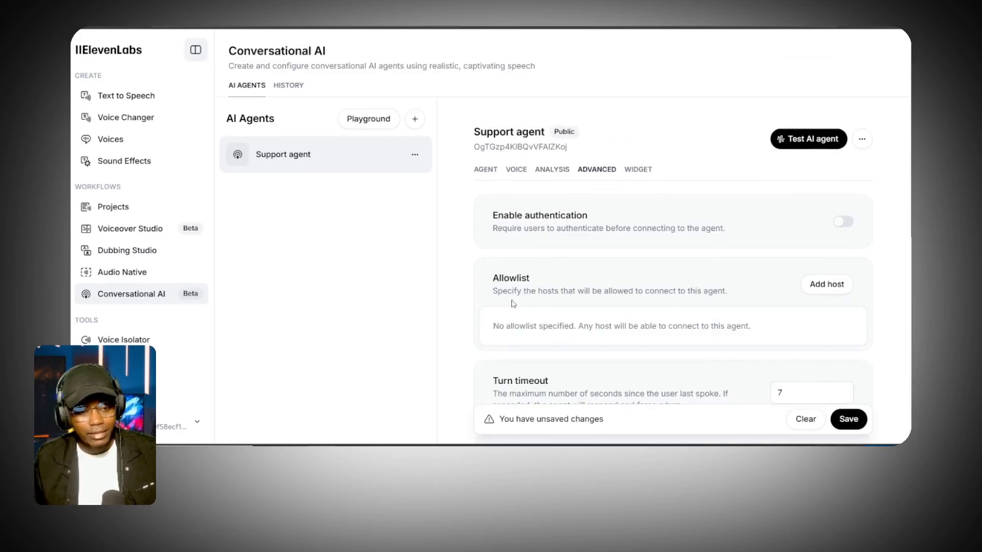
scroll(628, 232, "down", 5)
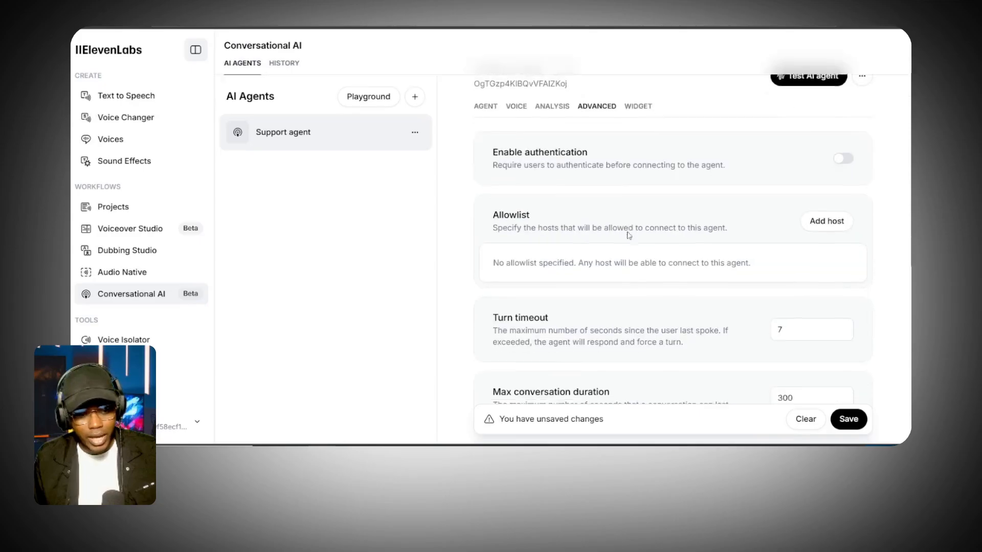
scroll(628, 232, "up", 5)
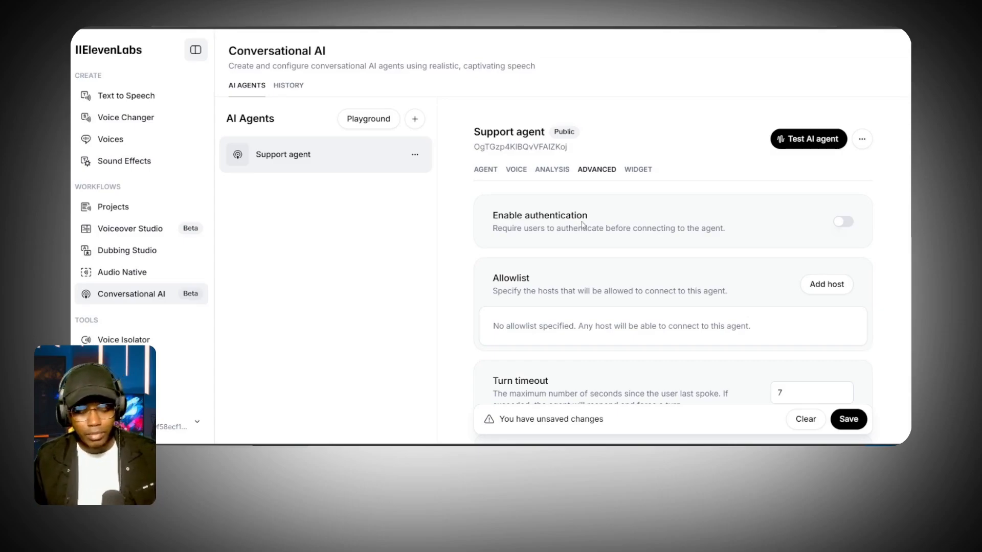
left_click_drag(496, 276, 541, 276)
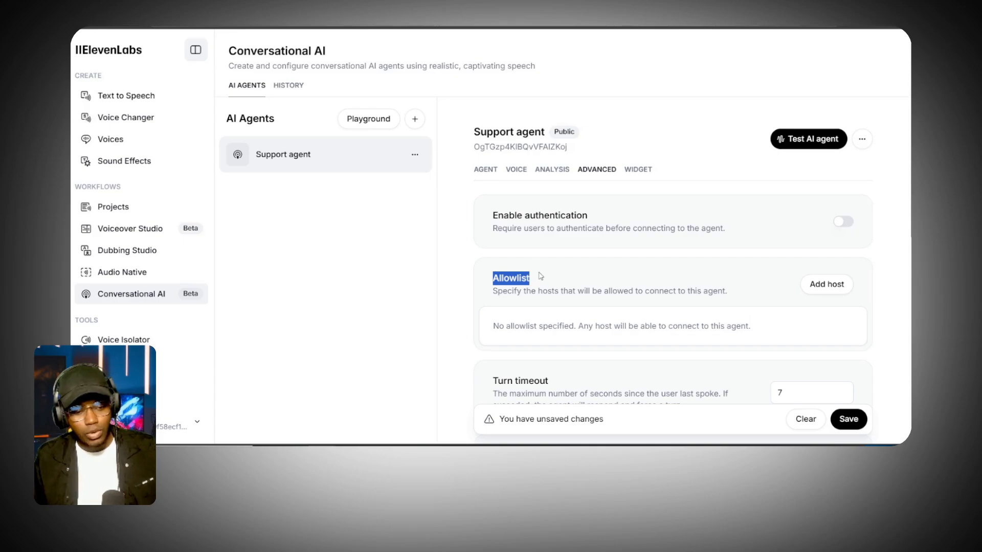
left_click(698, 292)
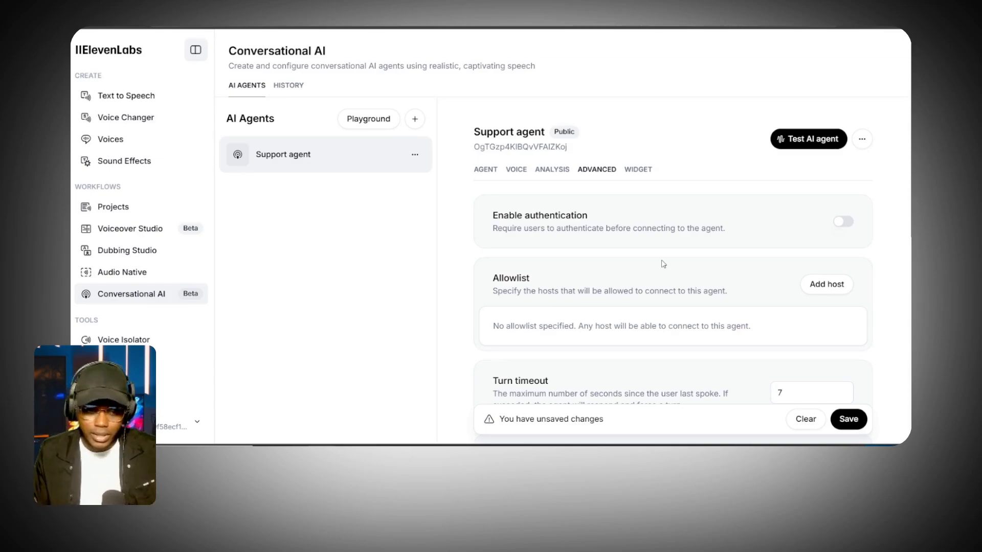
- Review the agent's turn timeout, max conversation duration, keywords and client events settings
scroll(612, 355, "down", 2)
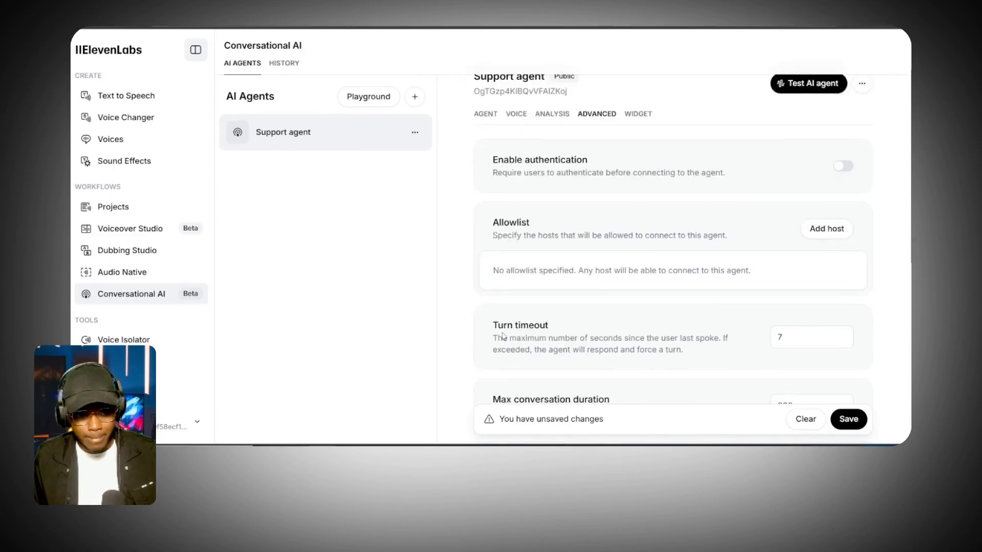
scroll(646, 333, "down", 4)
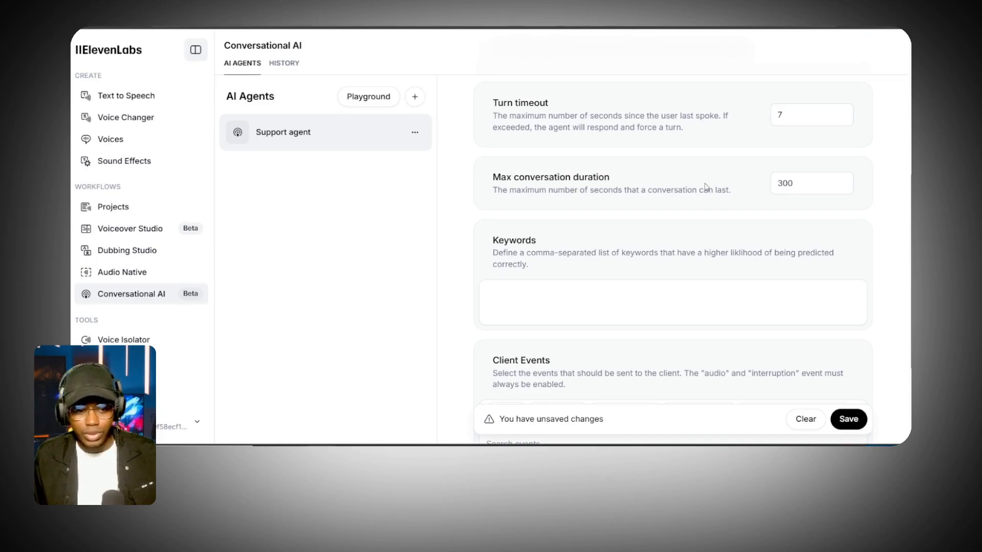
double_click(800, 182)
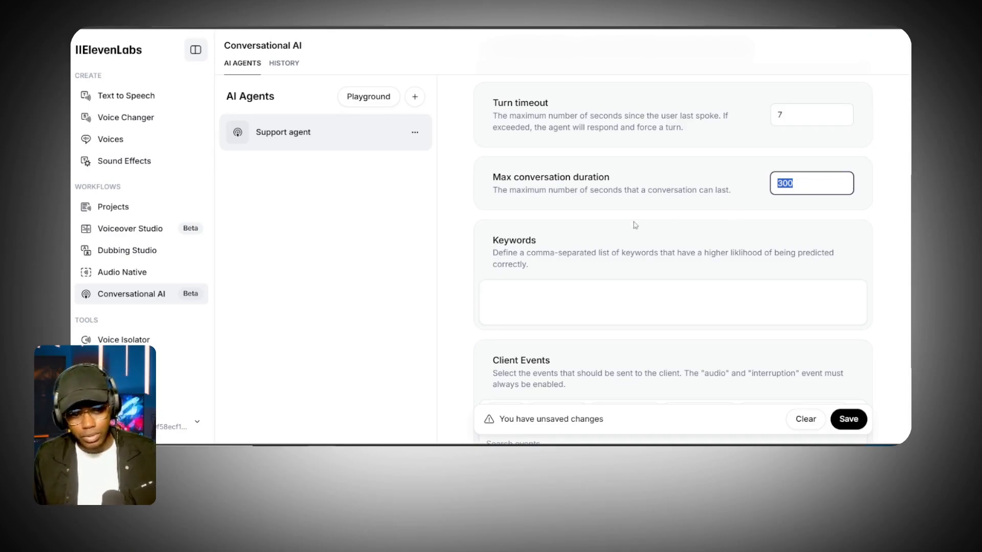
left_click(529, 296)
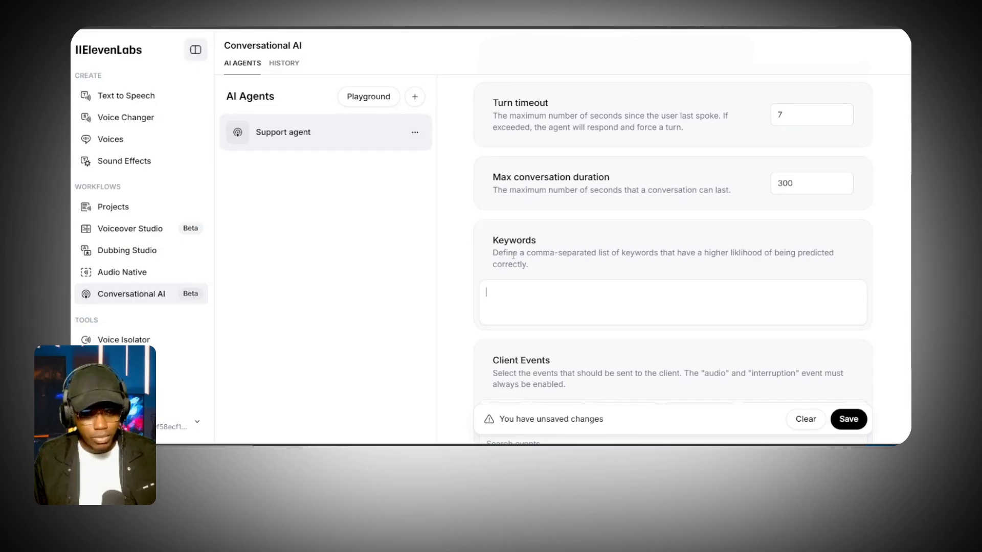
scroll(506, 260, "down", 3)
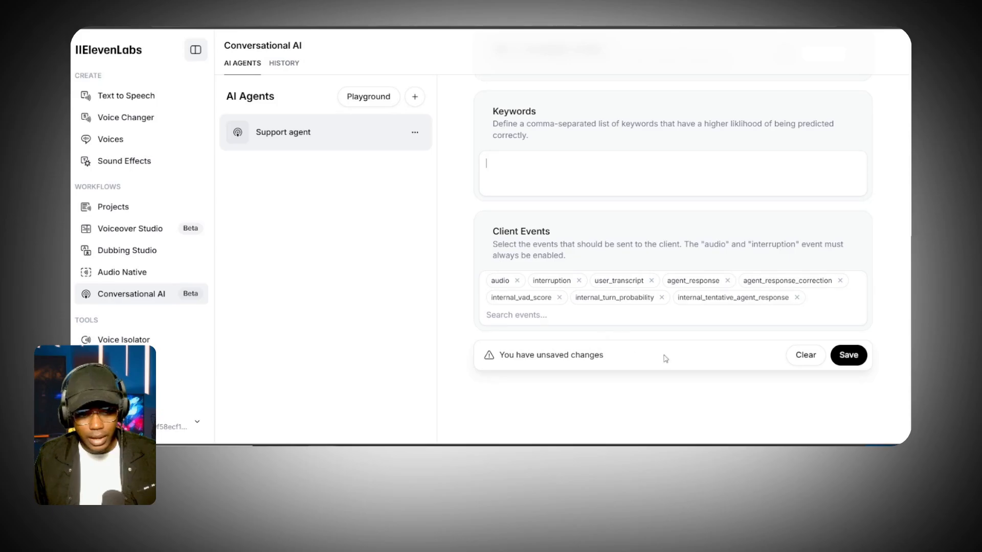
scroll(665, 399, "up", 5)
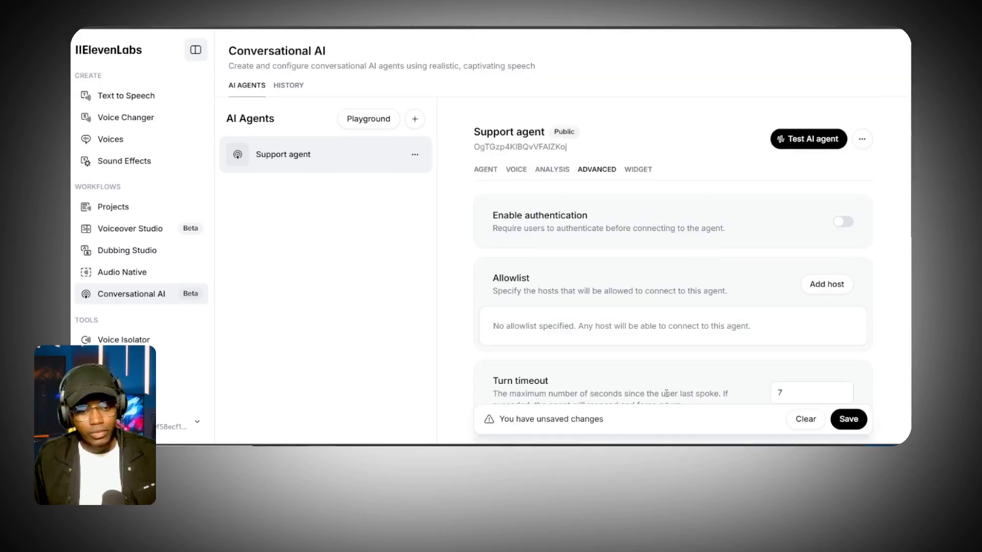
- Open the Support agent's widget settings and examine the full embed code snippet
left_click(636, 172)
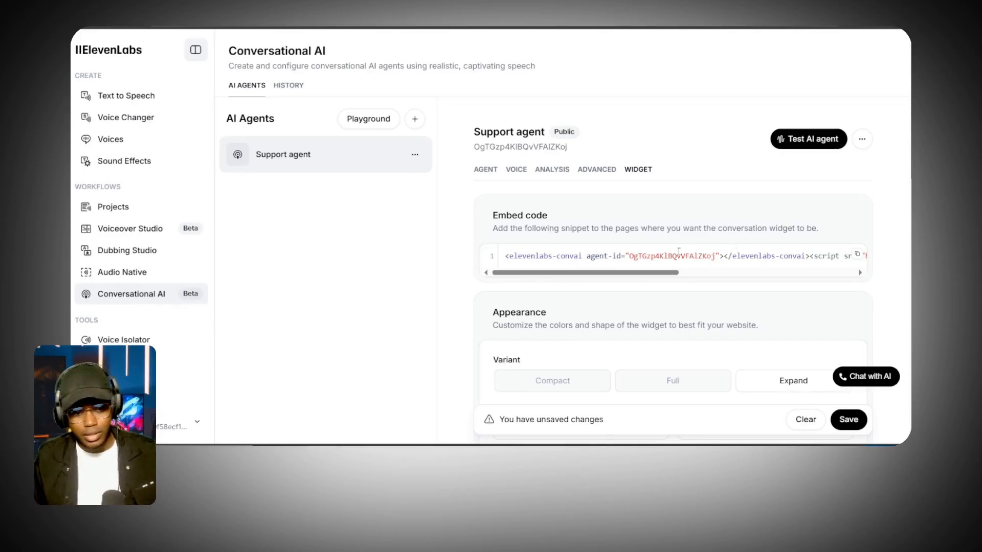
scroll(679, 254, "down", 3)
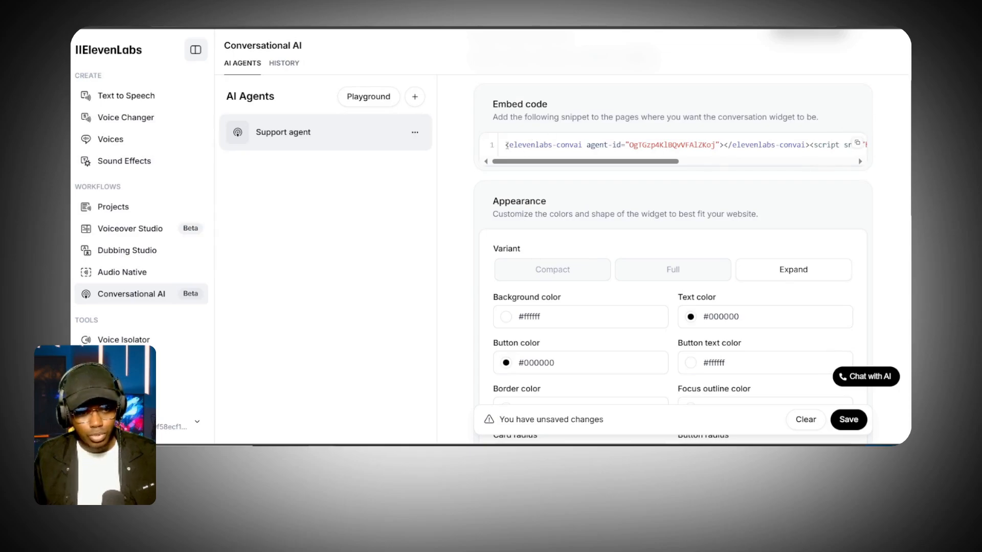
left_click_drag(806, 137, 881, 150)
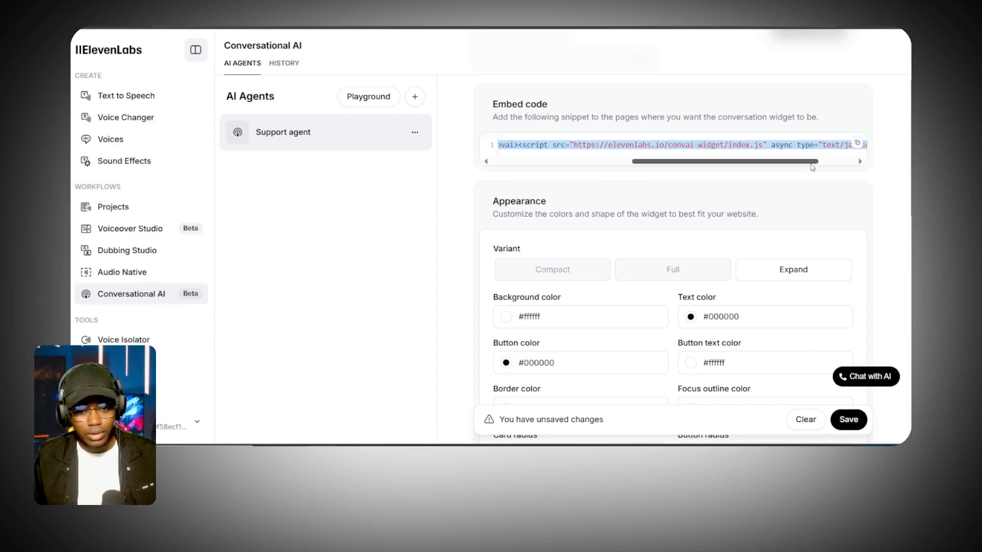
left_click_drag(738, 163, 514, 172)
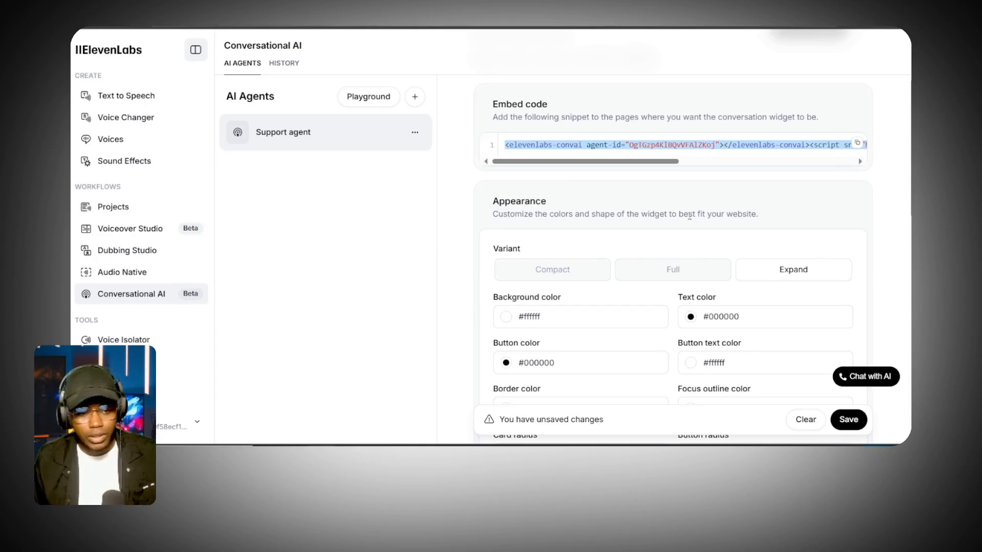
- Preview the widget's Full and Compact appearance variants and set the variant back to Expand
scroll(690, 217, "down", 1)
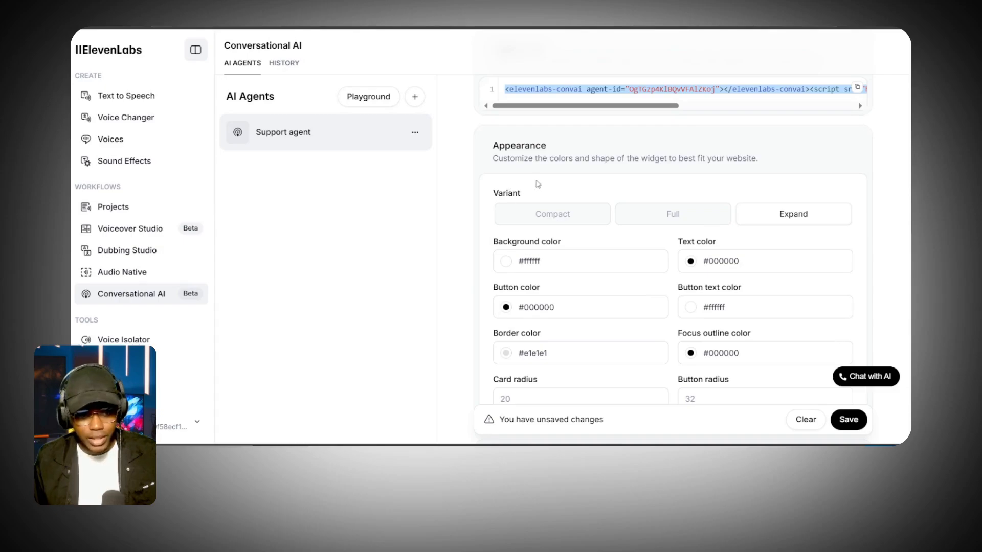
left_click_drag(494, 146, 578, 146)
left_click(724, 153)
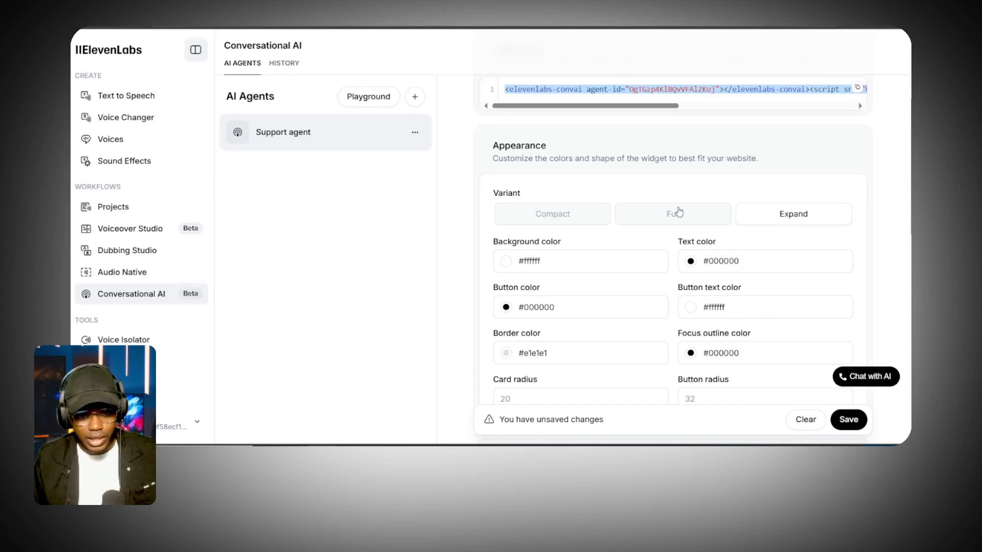
left_click(677, 214)
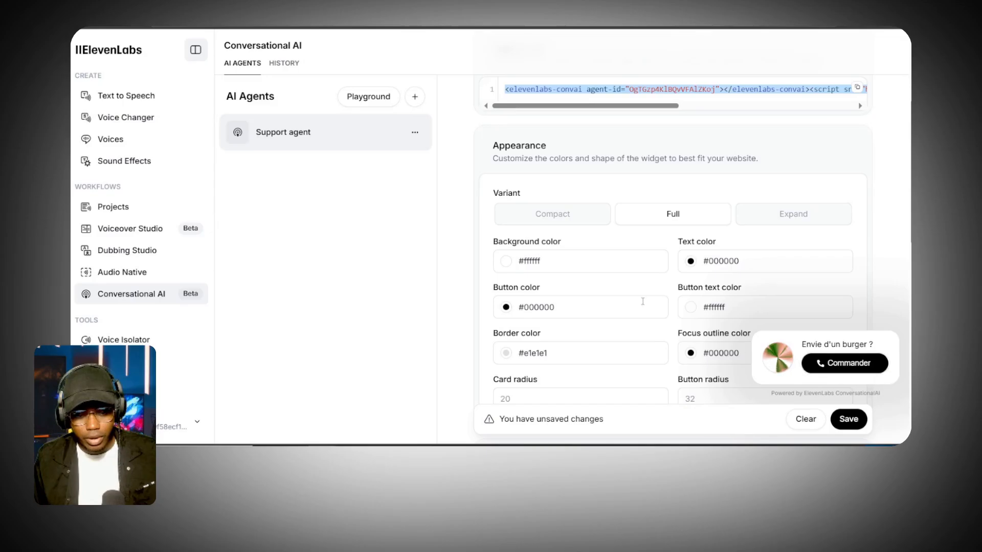
left_click(572, 225)
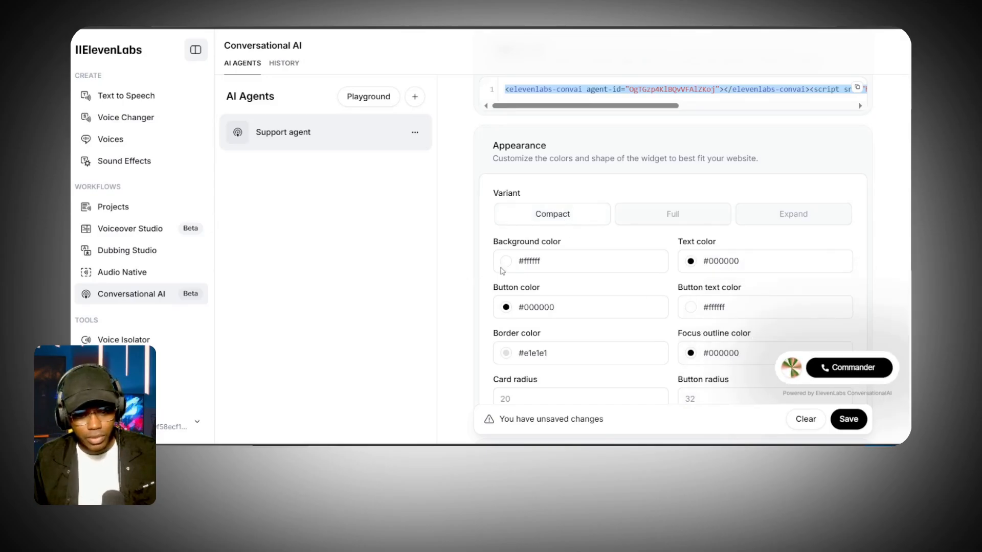
scroll(552, 258, "down", 2)
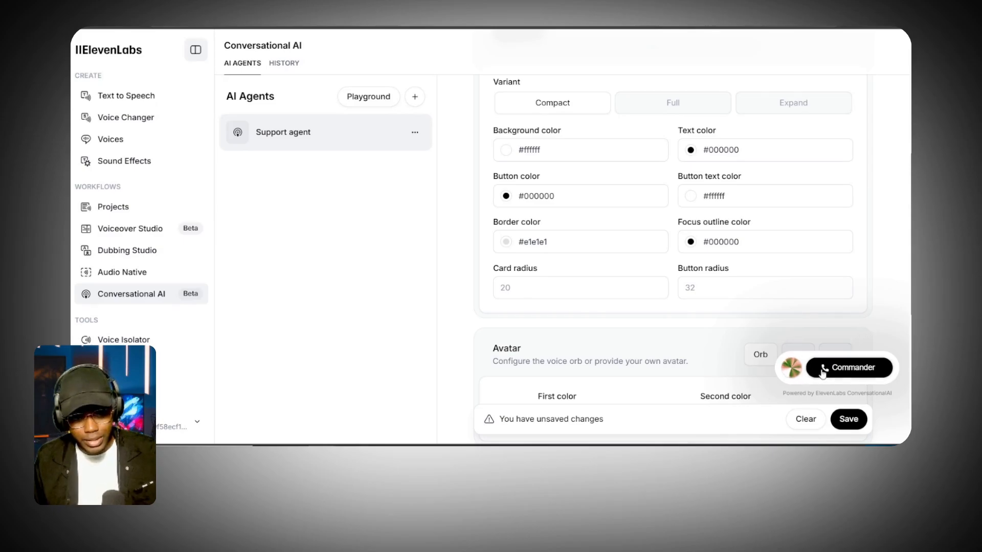
scroll(818, 215, "up", 2)
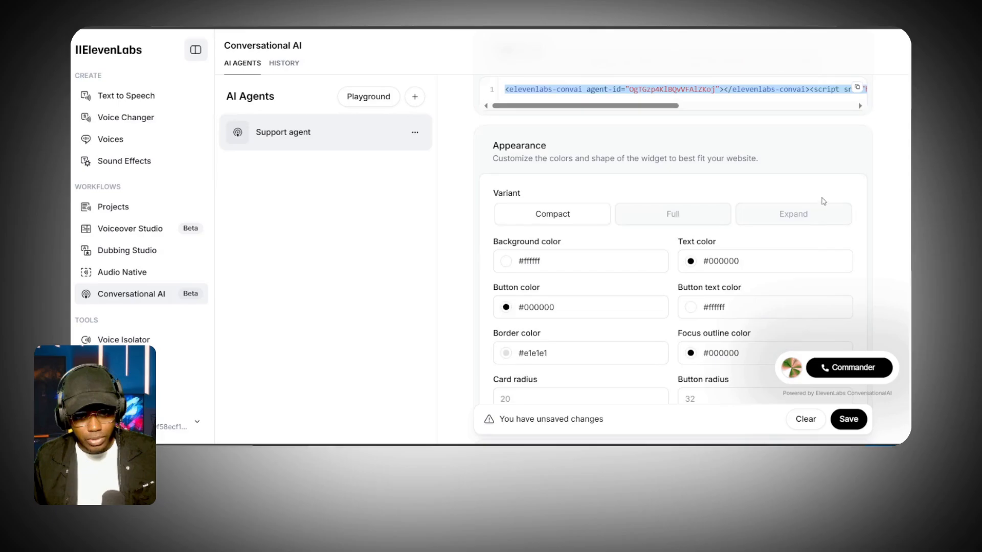
left_click(812, 213)
- Enter "Commande avec l'IA" as the expand button text in the widget's text contents
scroll(879, 286, "down", 1)
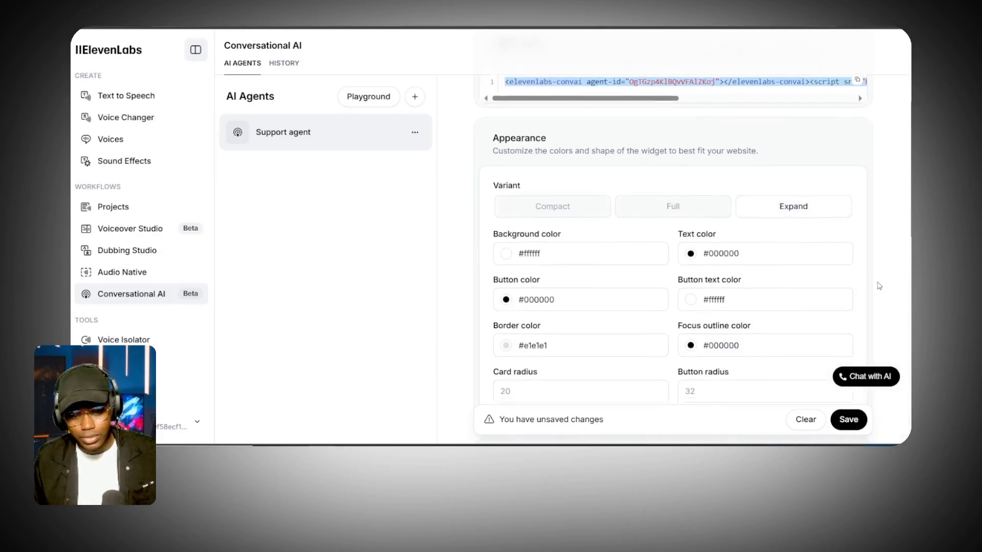
scroll(877, 285, "down", 5)
scroll(854, 221, "up", 3)
scroll(669, 208, "down", 3)
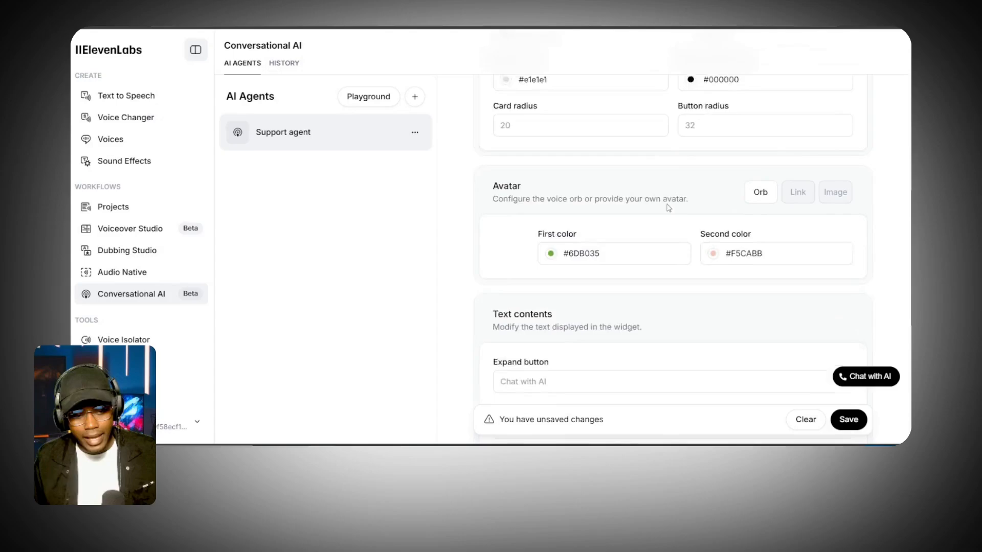
scroll(780, 217, "down", 5)
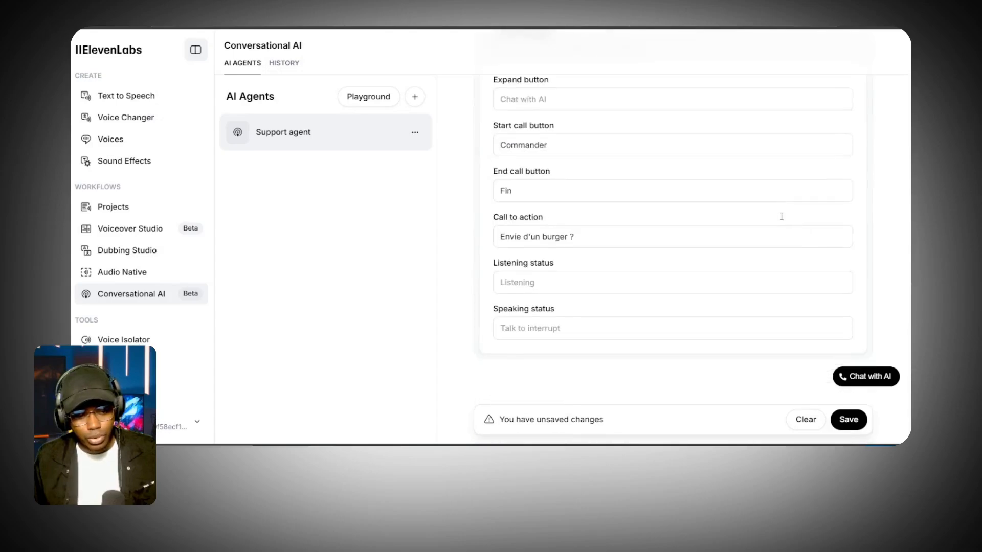
scroll(782, 217, "up", 1)
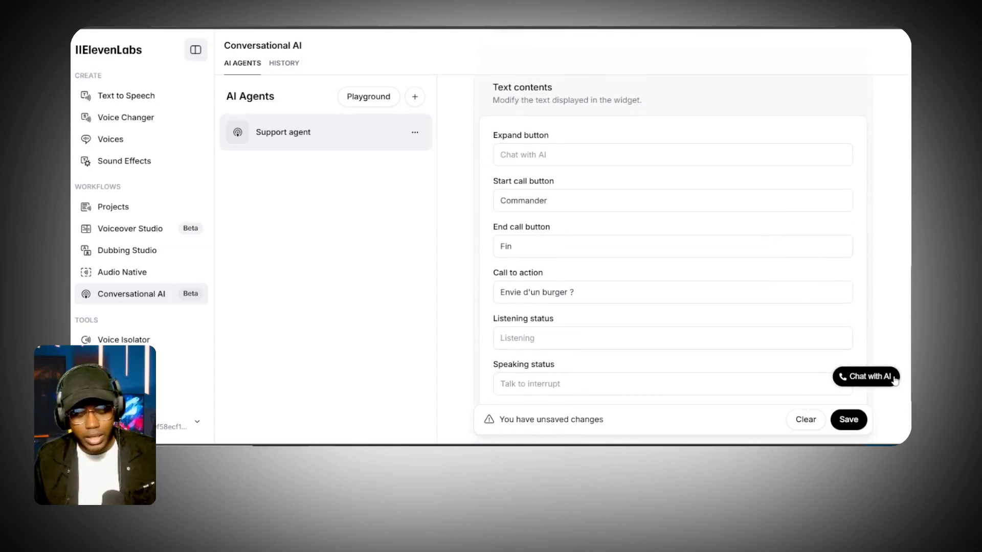
left_click(555, 154)
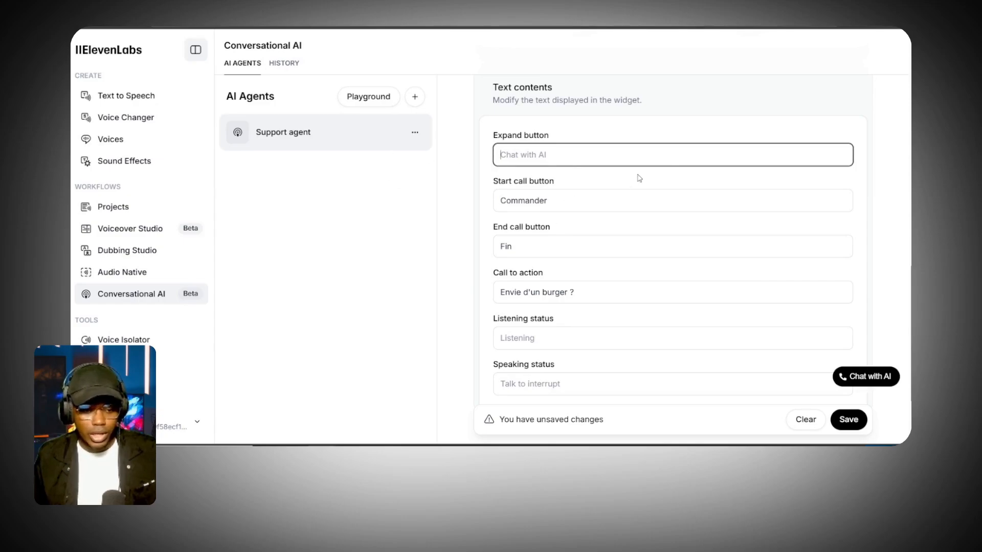
type("DI")
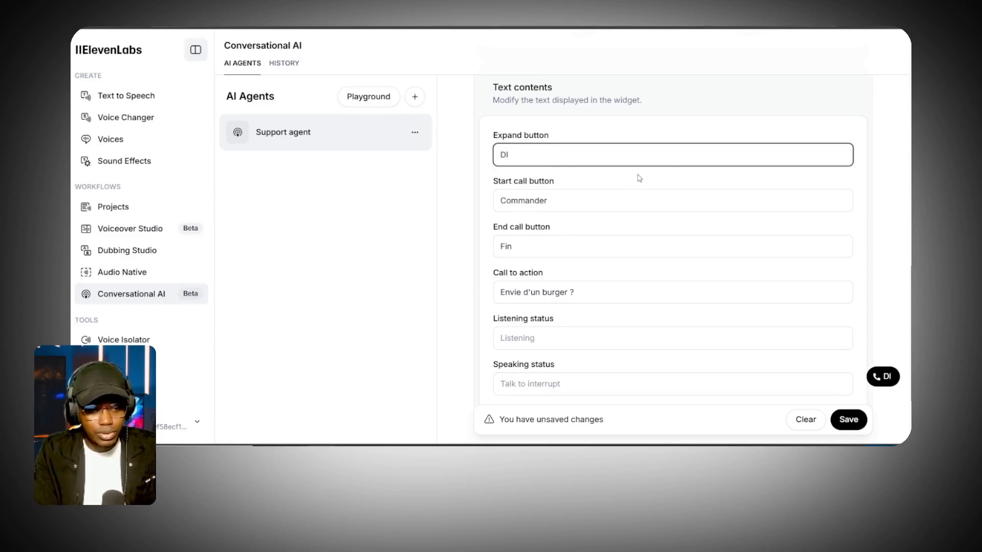
key("BackSpace")
key("BackSpace")
type("Commande avec l'")
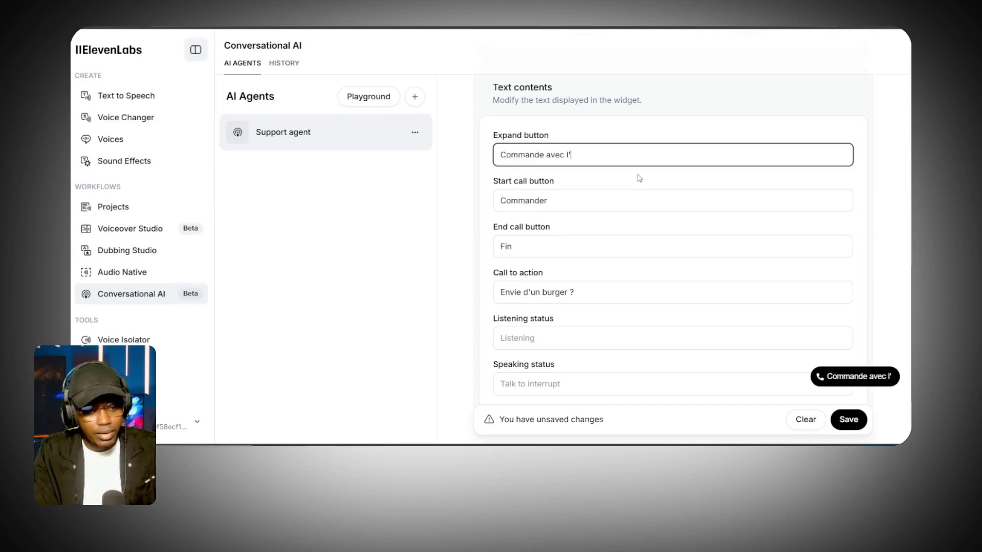
type("IA")
- Replace "avec l'IA" in the expand button text so that it reads "Commande ICI"
left_click_drag(579, 155, 547, 157)
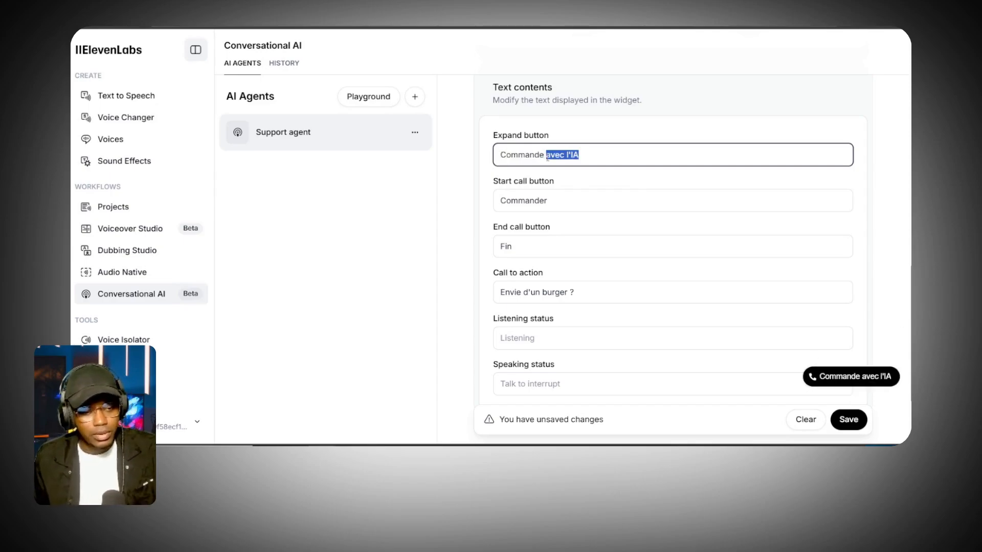
type("ICI")
key("Tab")
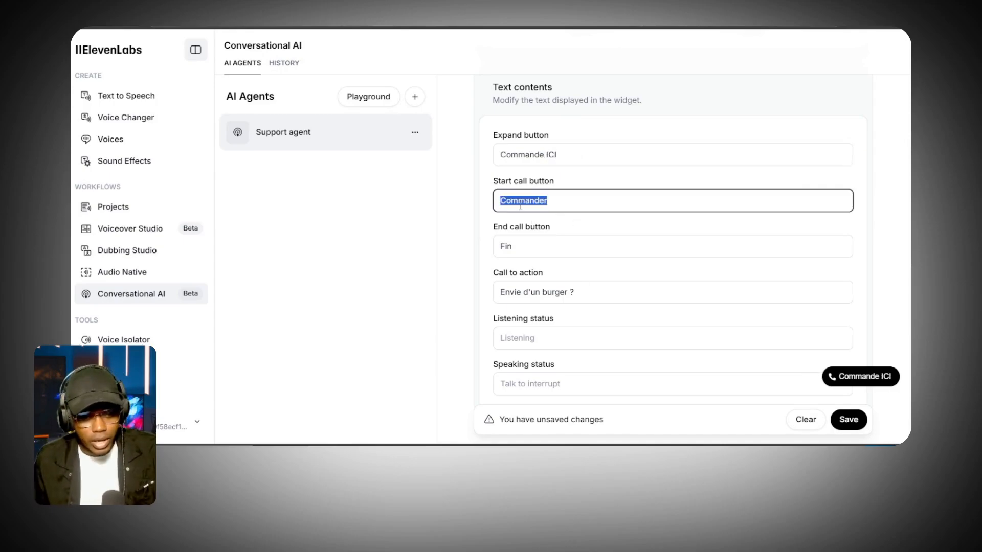
- Review the widget's end call button, call to action, listening status and speaking status texts
left_click(534, 249)
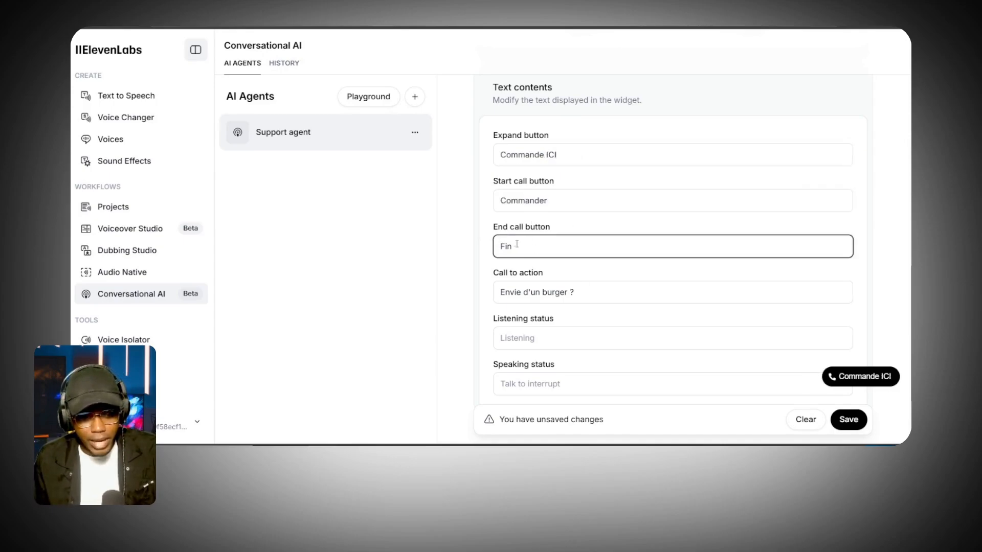
left_click_drag(516, 244, 410, 251)
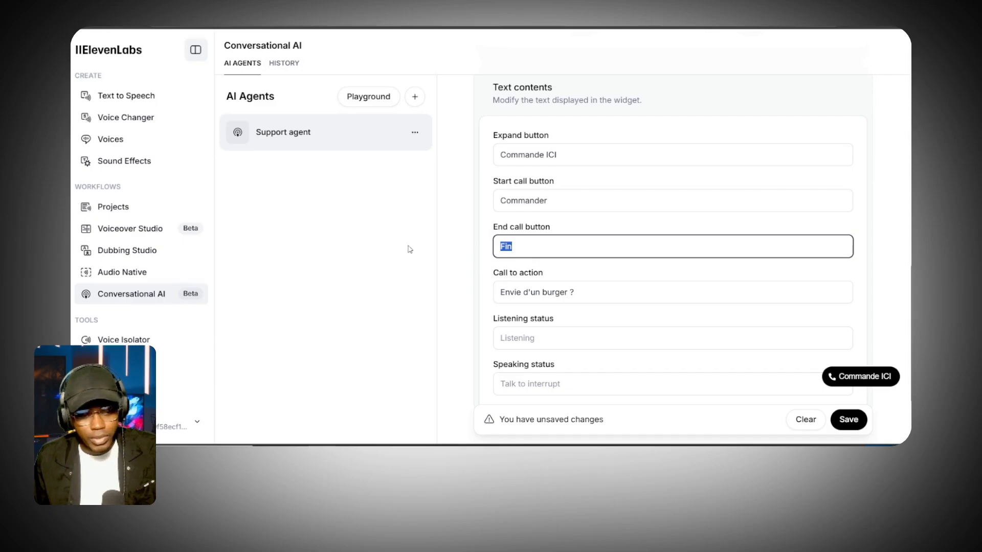
scroll(489, 269, "down", 1)
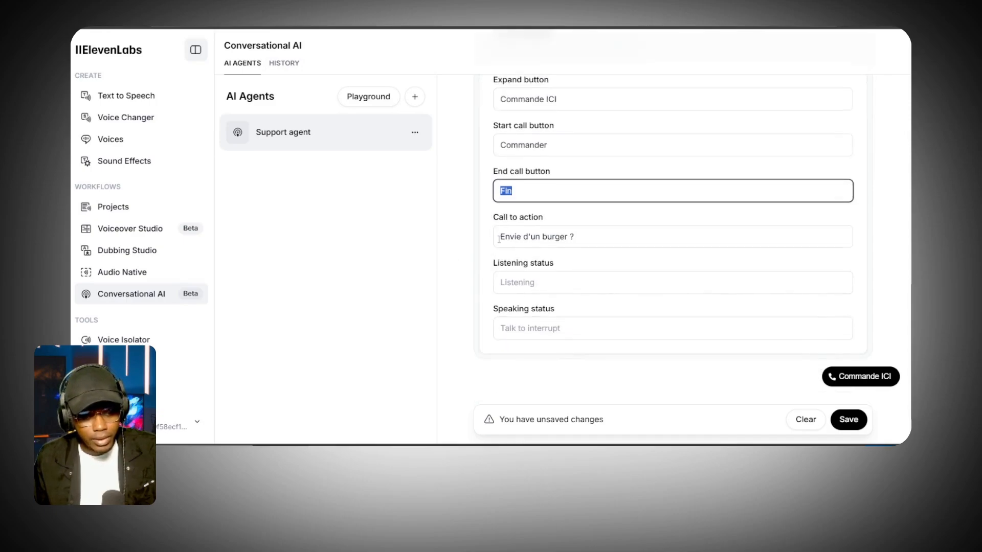
left_click_drag(499, 238, 605, 238)
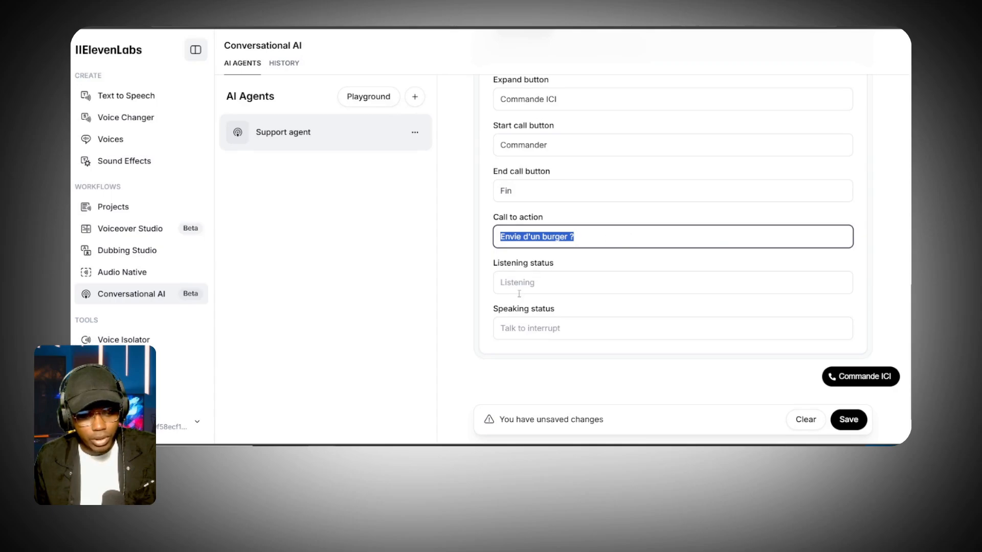
left_click(573, 279)
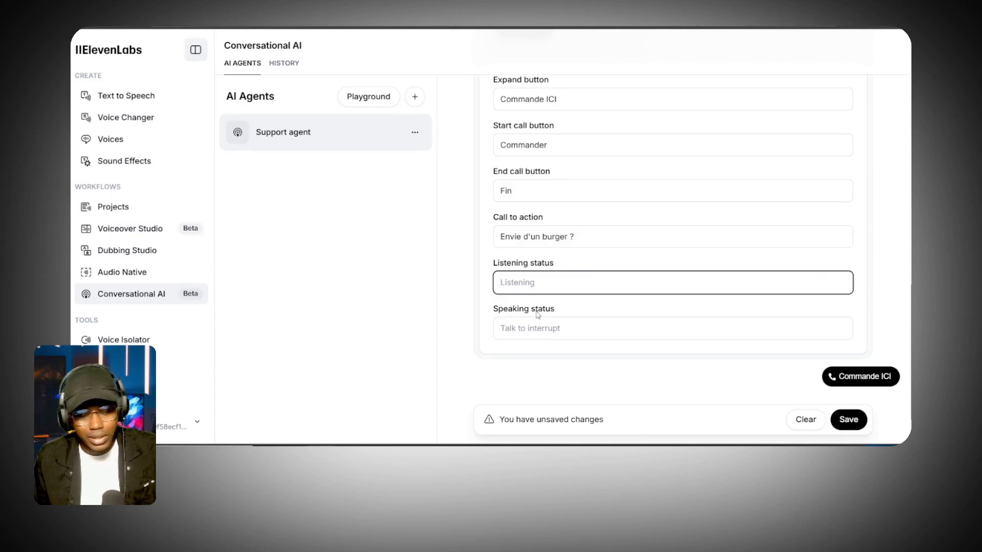
left_click_drag(566, 312, 471, 312)
left_click(568, 329)
left_click(517, 280)
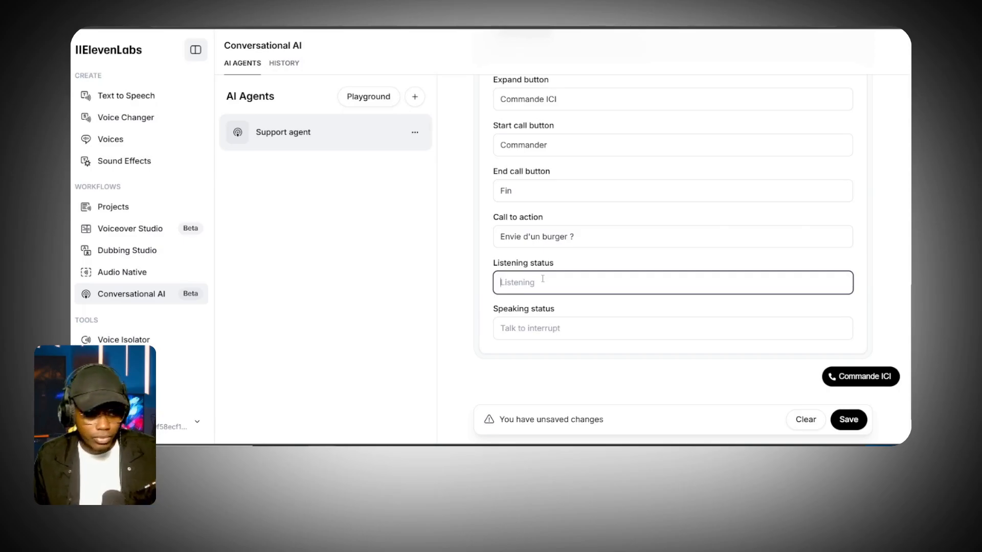
- Copy the Support agent's widget embed code snippet
scroll(543, 282, "up", 6)
scroll(545, 287, "down", 2)
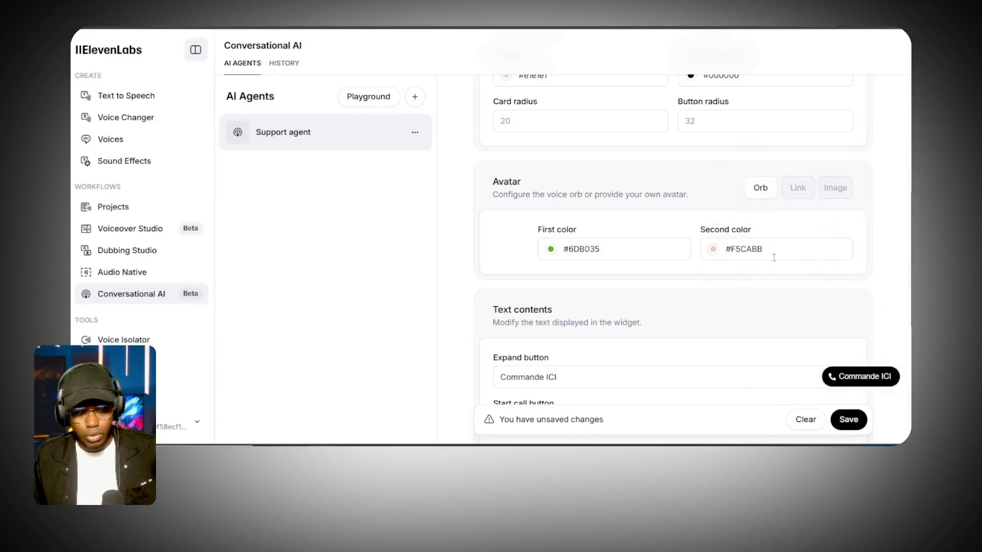
scroll(774, 258, "up", 5)
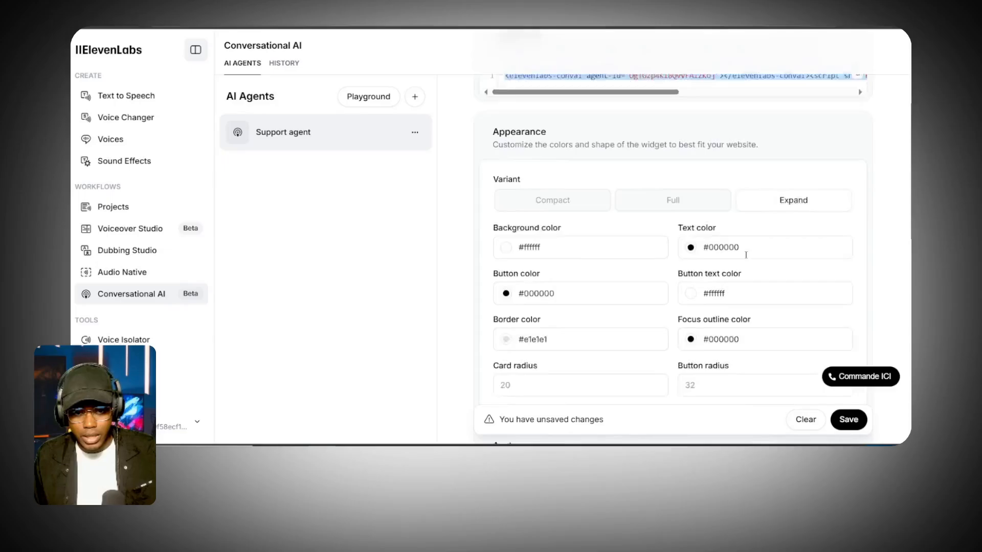
scroll(746, 255, "down", 1)
scroll(647, 195, "up", 5)
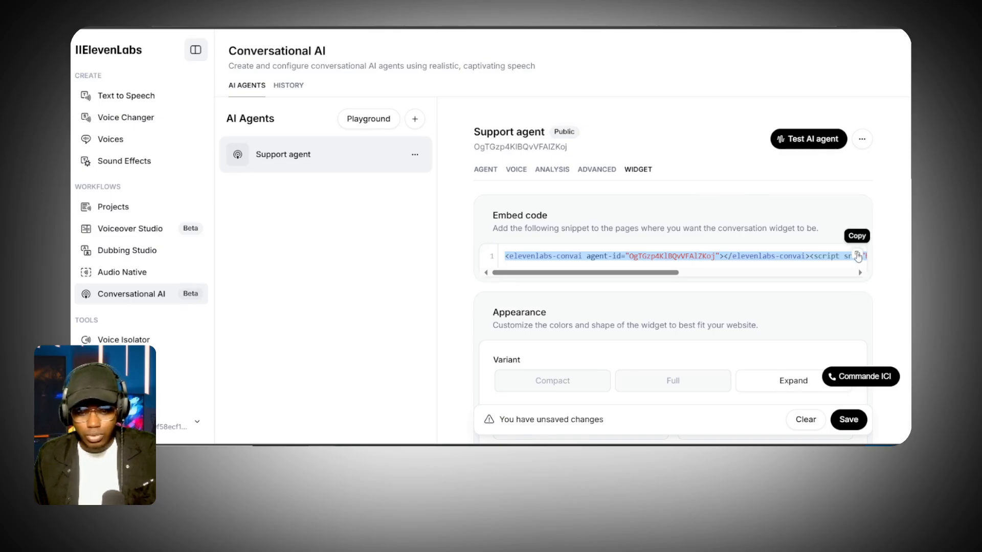
left_click(857, 256)
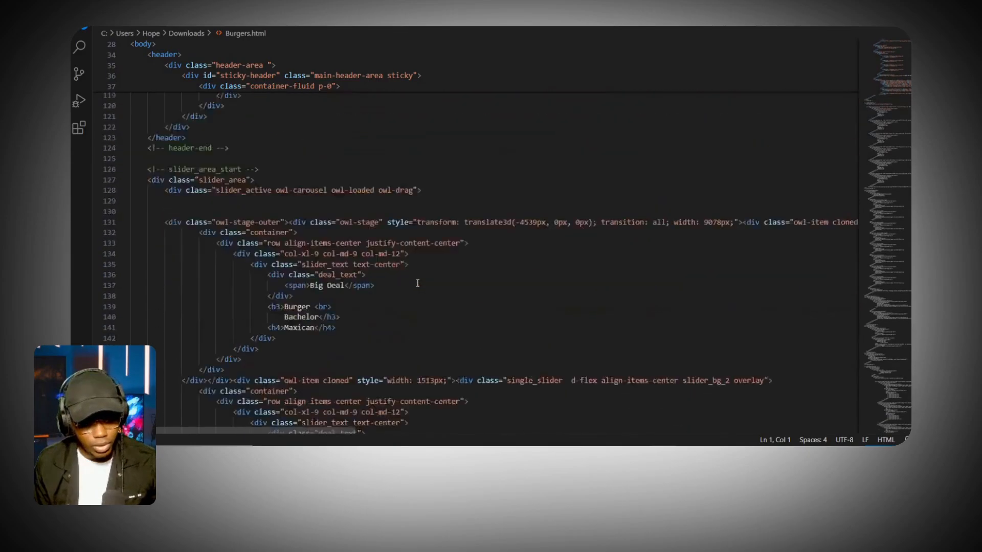
- Switch to Burgers.html in the code editor and examine the elevenlabs-convai snippet placed at the end of the Instagram section, before the footer
scroll(417, 283, "down", 15)
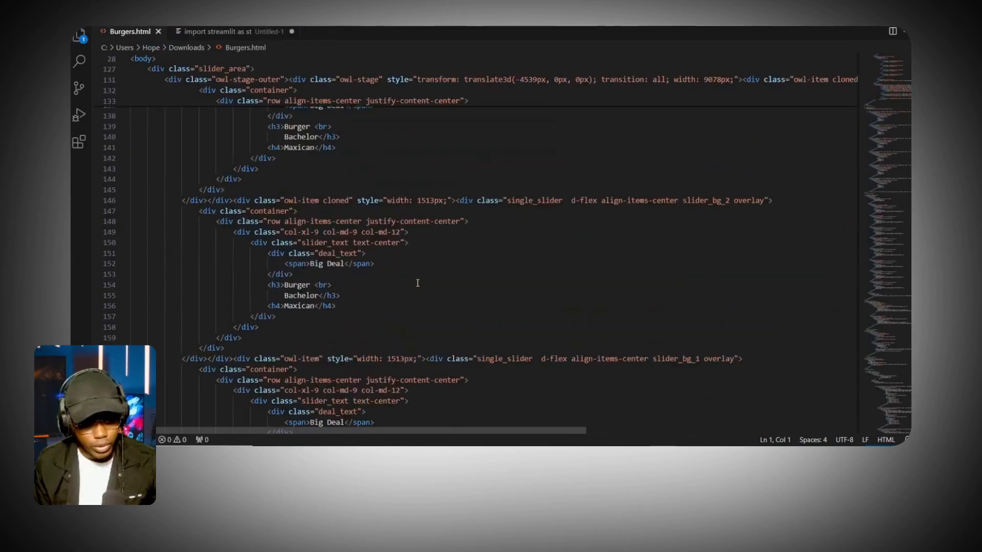
scroll(417, 283, "down", 20)
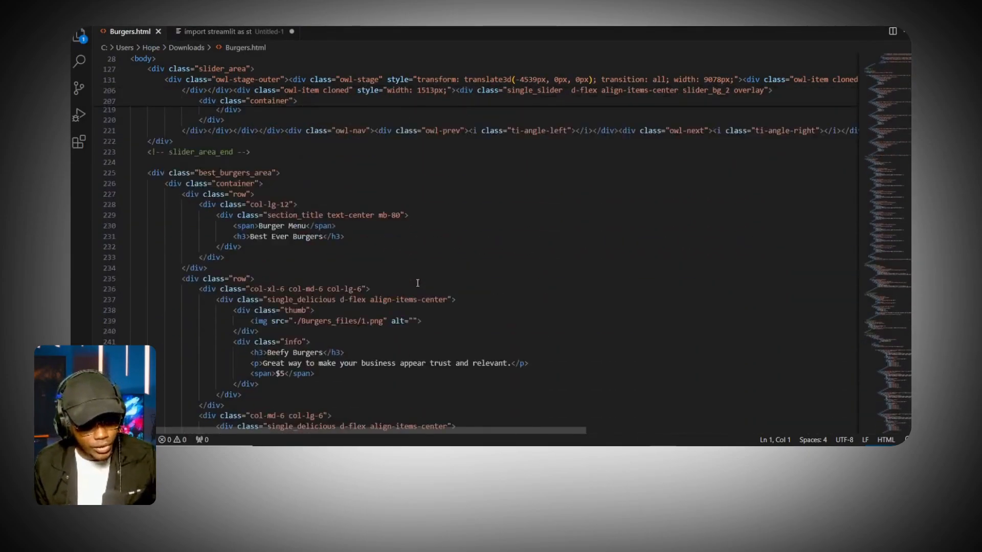
scroll(646, 276, "down", 20)
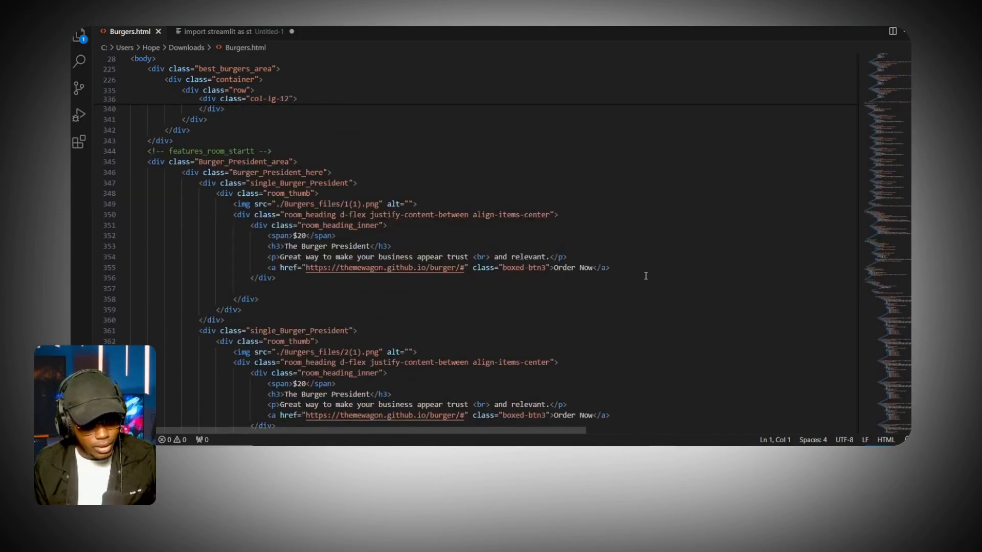
scroll(476, 243, "down", 15)
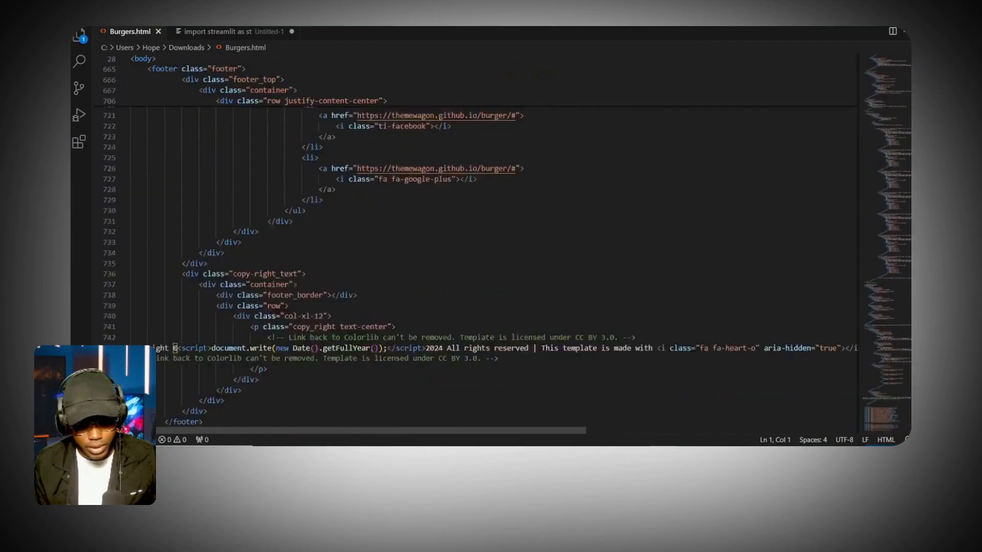
scroll(475, 243, "up", 20)
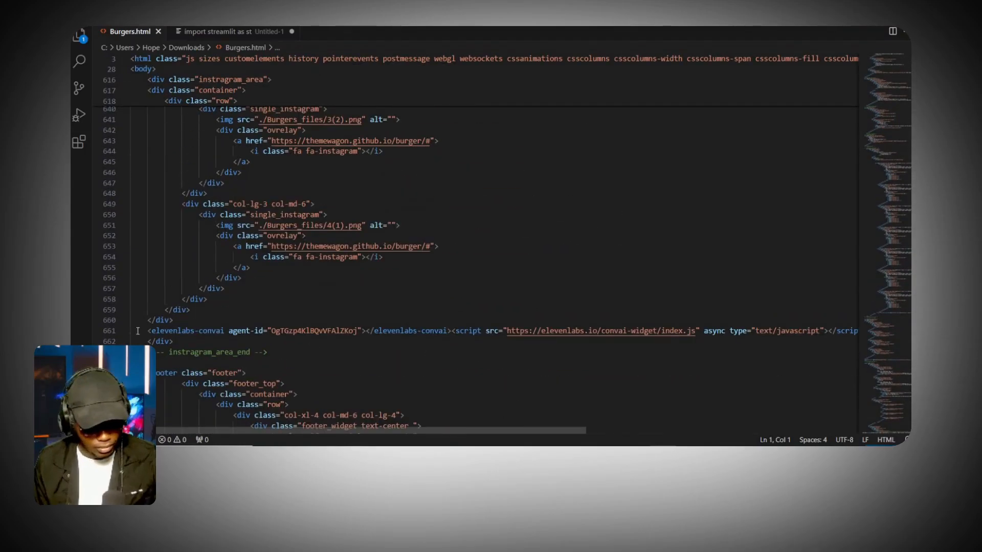
left_click_drag(143, 332, 687, 332)
mouse_move(146, 332)
left_mouse_down()
mouse_move(816, 332)
mouse_move(149, 331)
left_mouse_up()
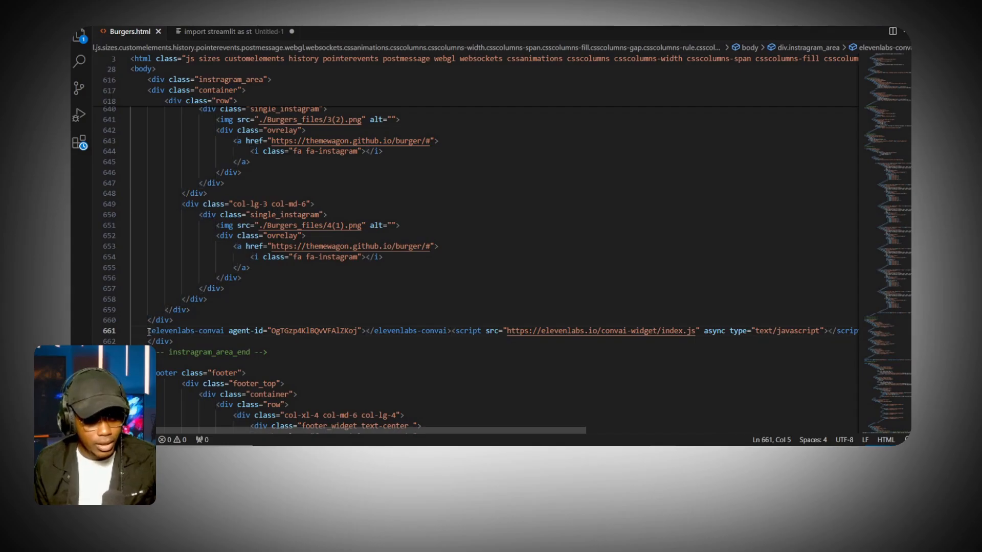
left_click(354, 225)
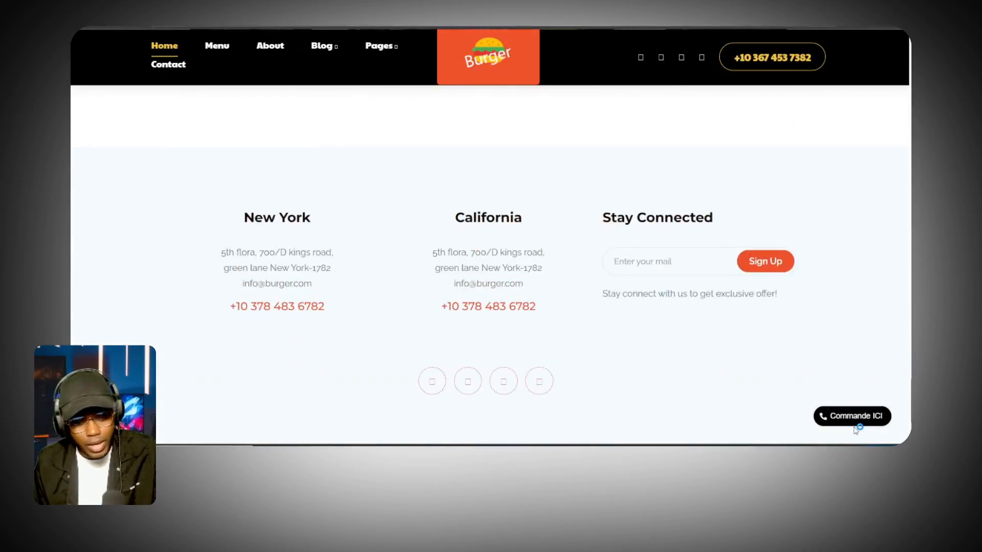
- Expand the "Commande ICI" widget on the burger website, start a call with the agent and browse the page during the conversation
left_click(859, 420)
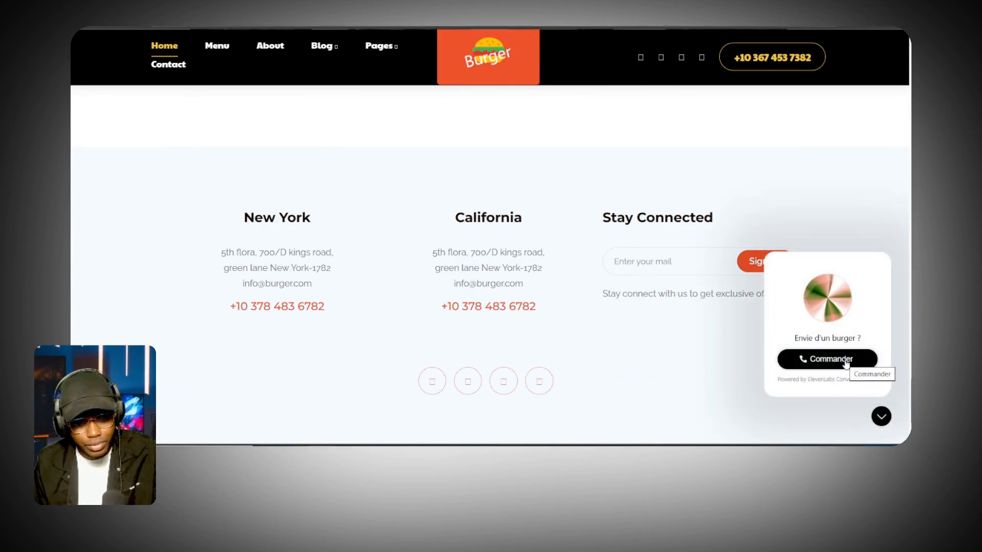
left_click(806, 364)
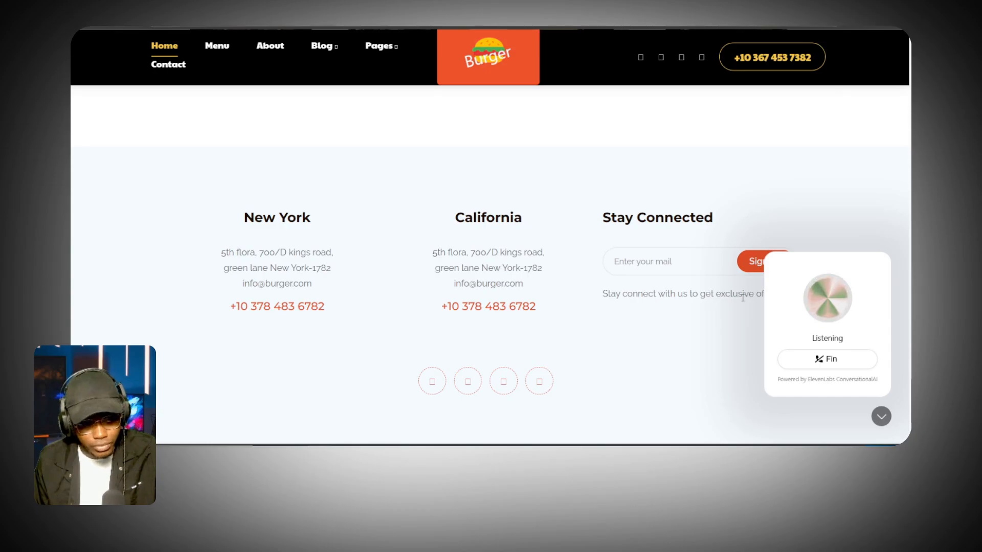
scroll(743, 298, "up", 12)
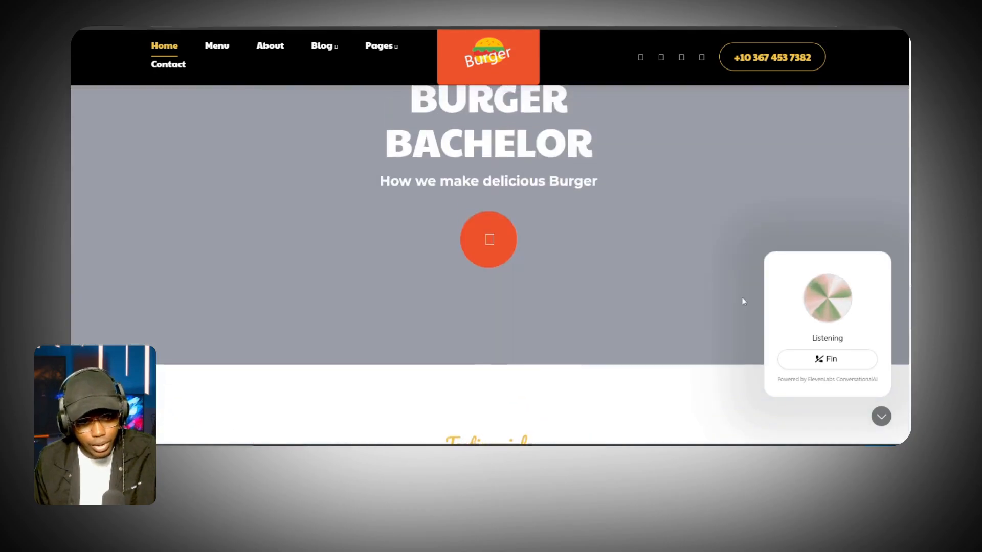
scroll(743, 298, "up", 8)
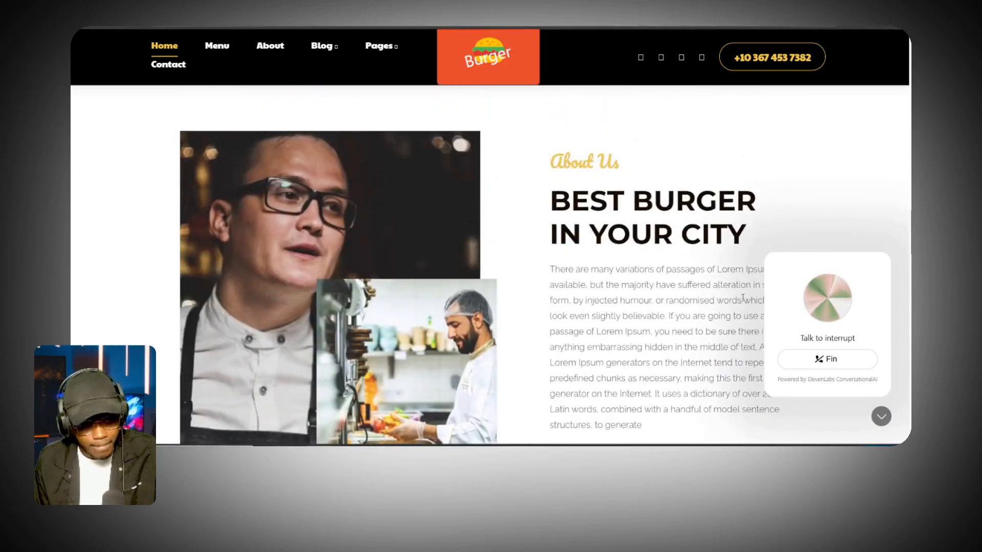
scroll(743, 298, "up", 5)
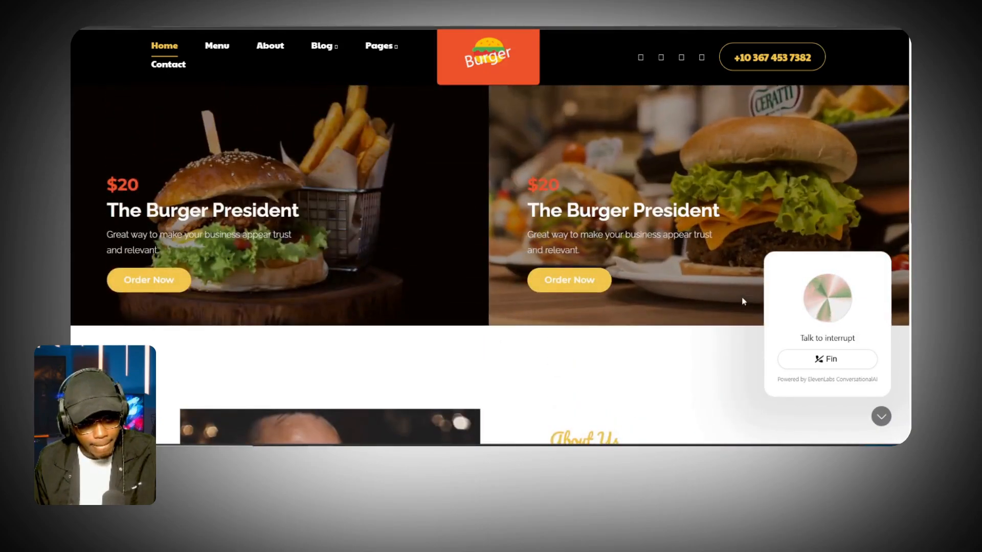
scroll(743, 301, "down", 14)
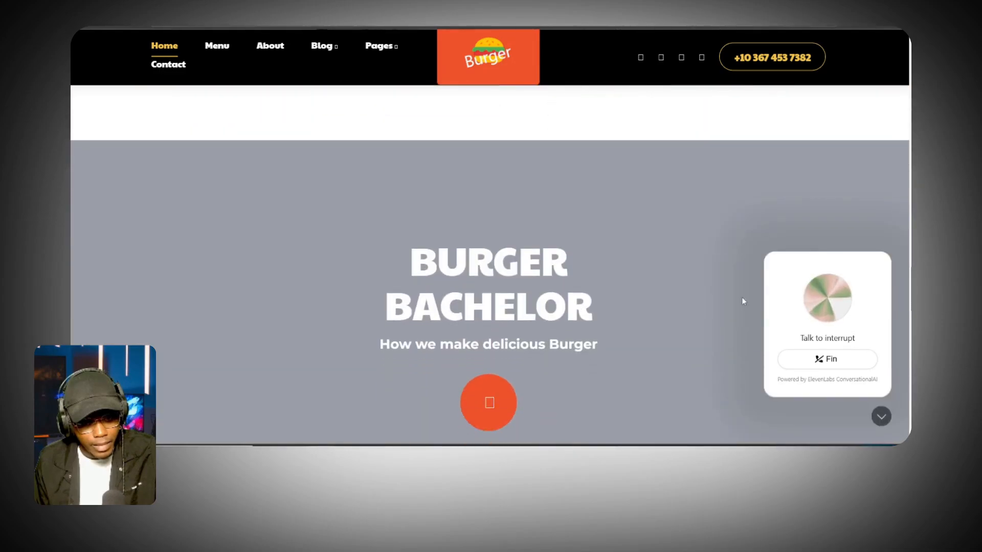
scroll(744, 301, "down", 10)
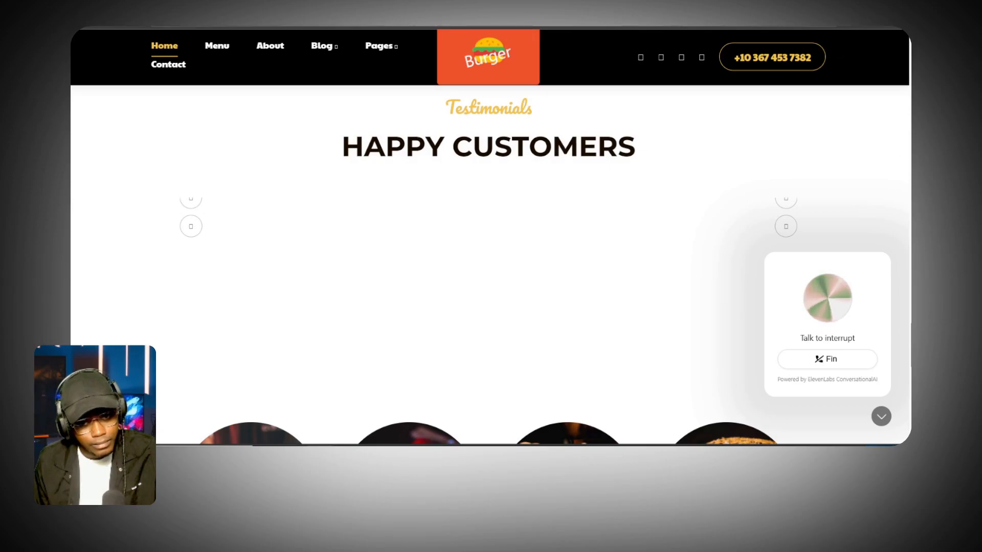
- Look at the Made Burger menu on Uber Eats and return to the Support agent's widget settings in ElevenLabs
left_click(767, 4)
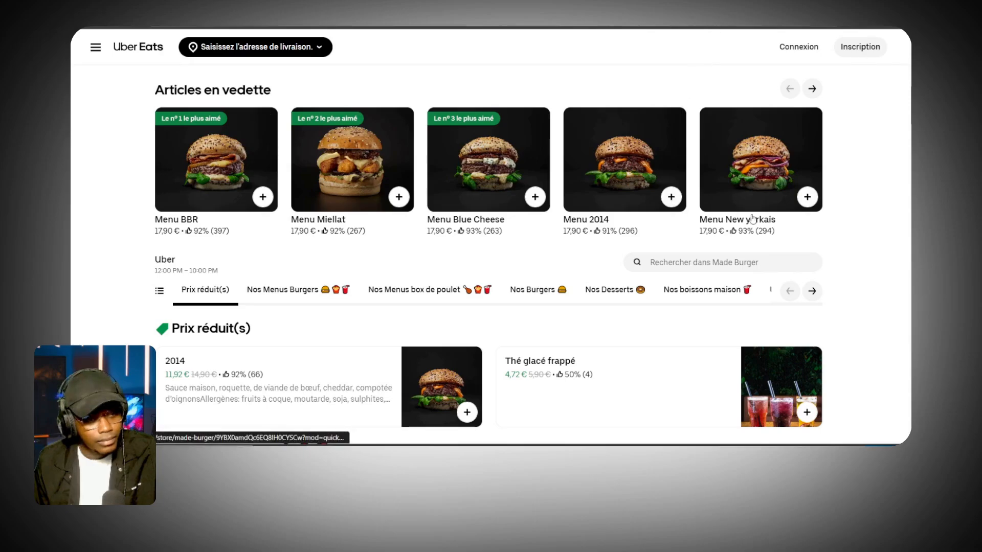
left_click(767, 4)
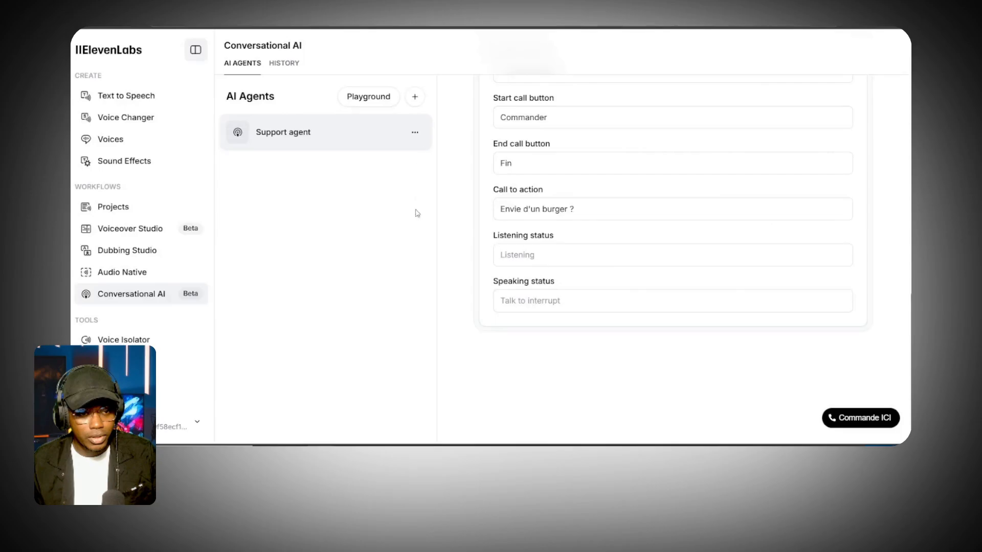
- Review the Support agent's general settings and its voice settings
scroll(453, 327, "up", 5)
scroll(454, 329, "up", 5)
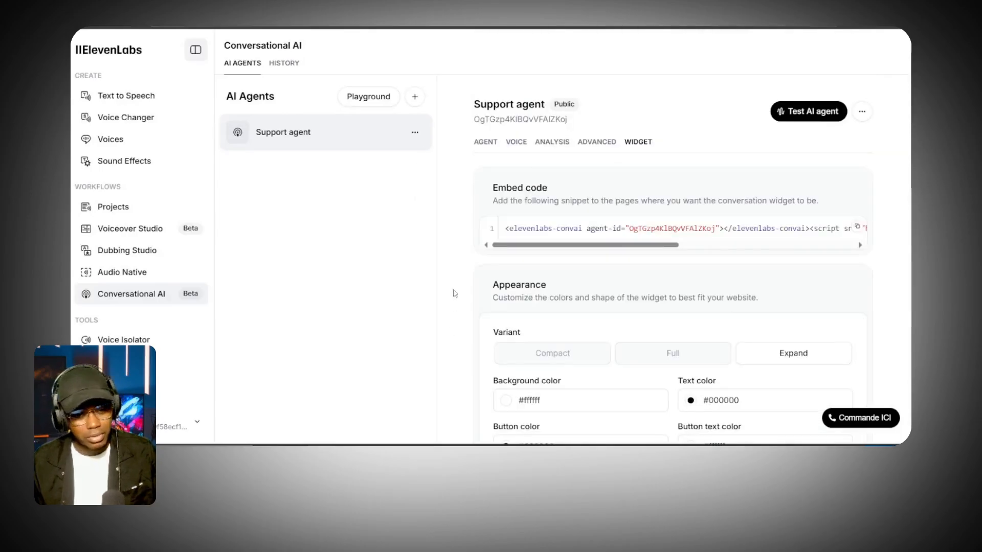
left_click(484, 142)
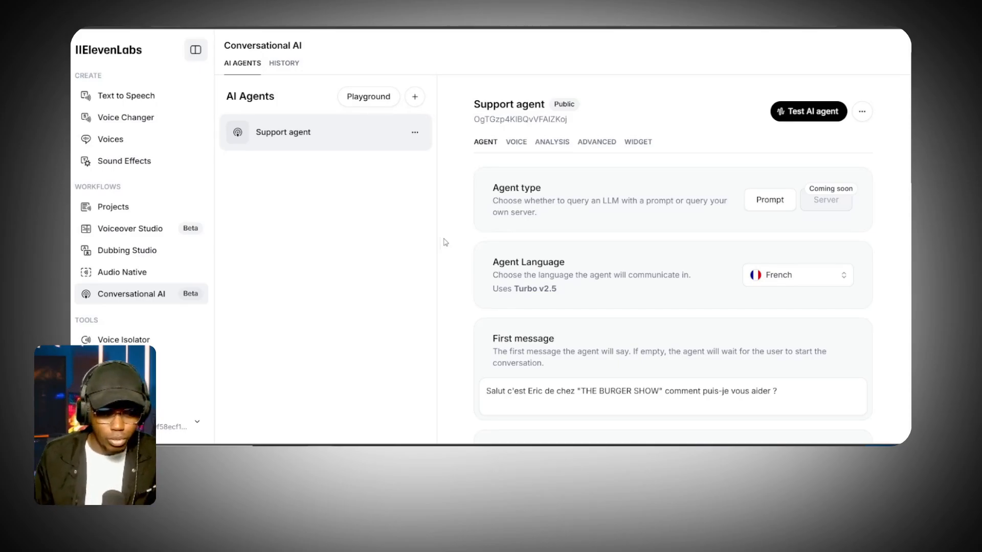
left_click(506, 145)
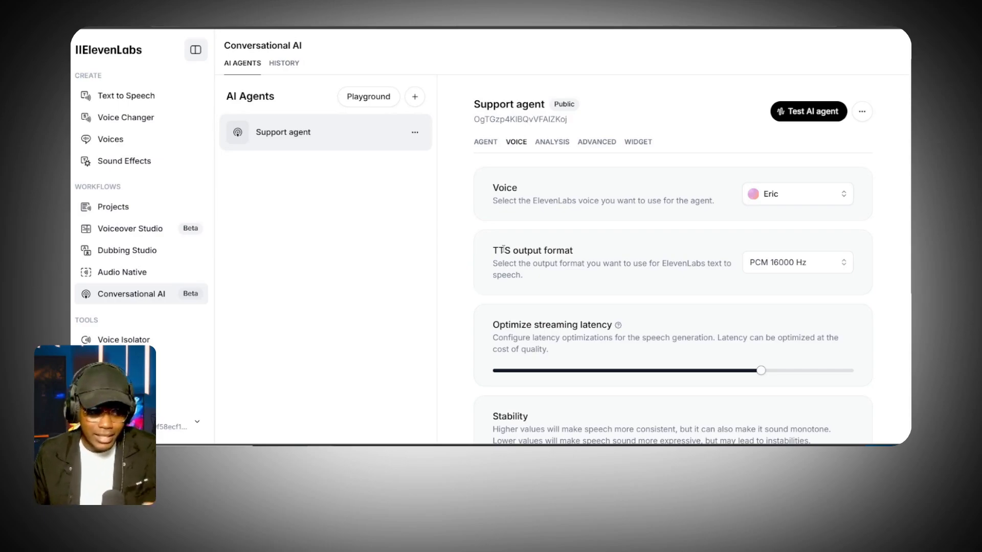
scroll(503, 250, "up", 2)
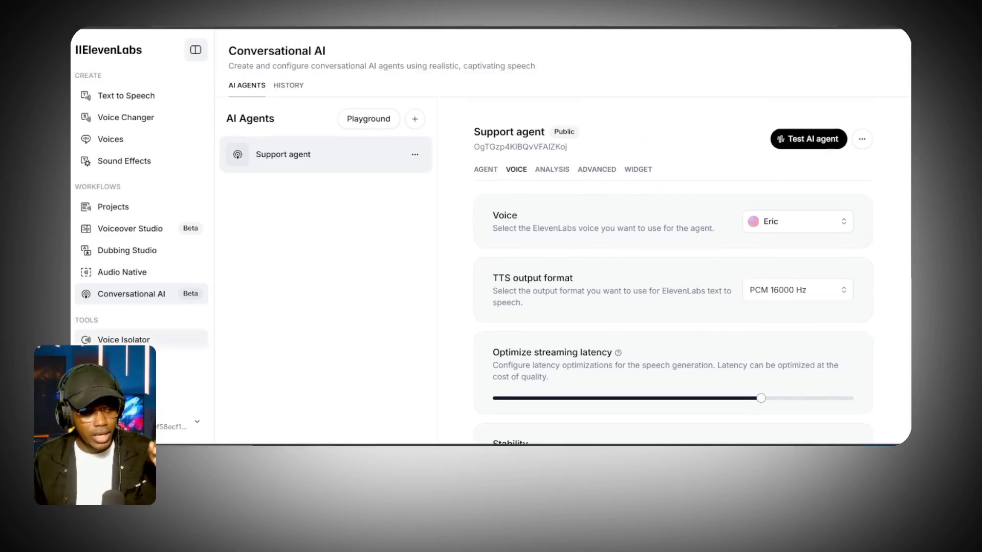
- Check the account's total and remaining credits
left_click(138, 422)
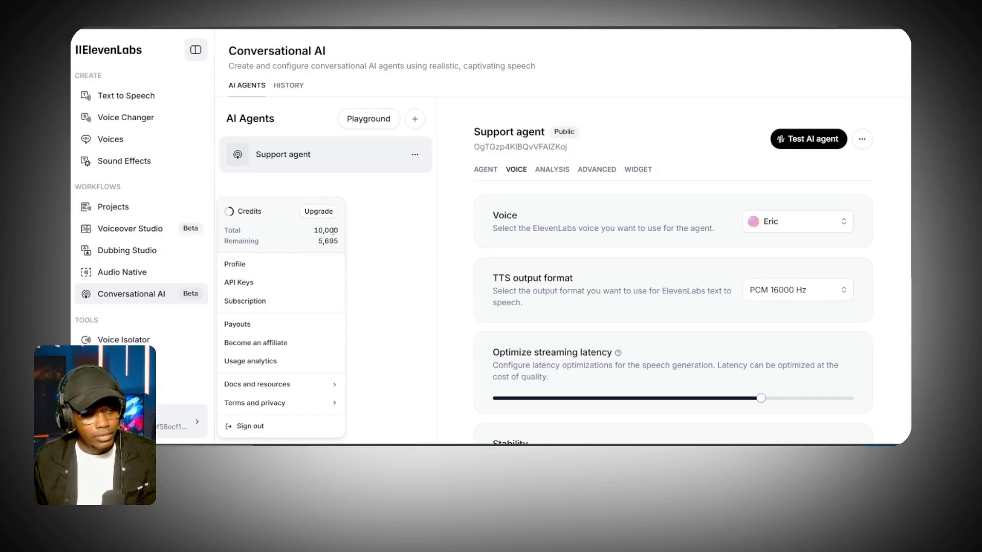
left_click_drag(313, 231, 340, 234)
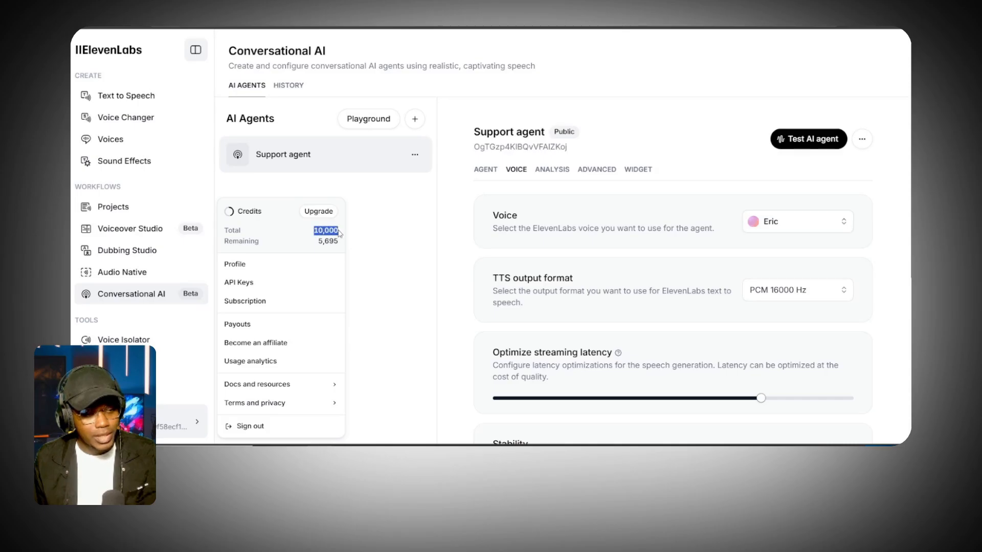
left_click(316, 244)
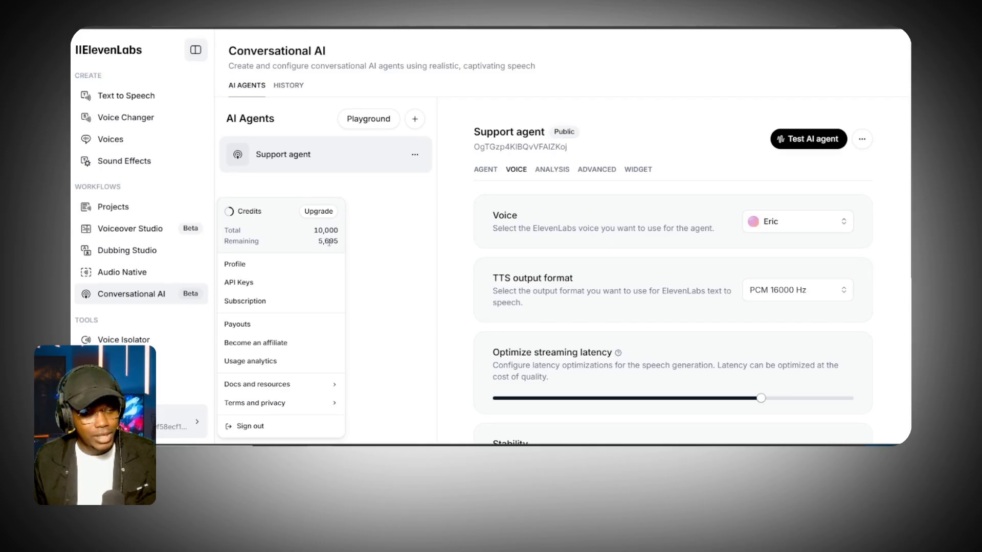
left_click_drag(337, 242, 326, 243)
left_click(320, 244)
key("ctrl+a")
left_click(410, 243)
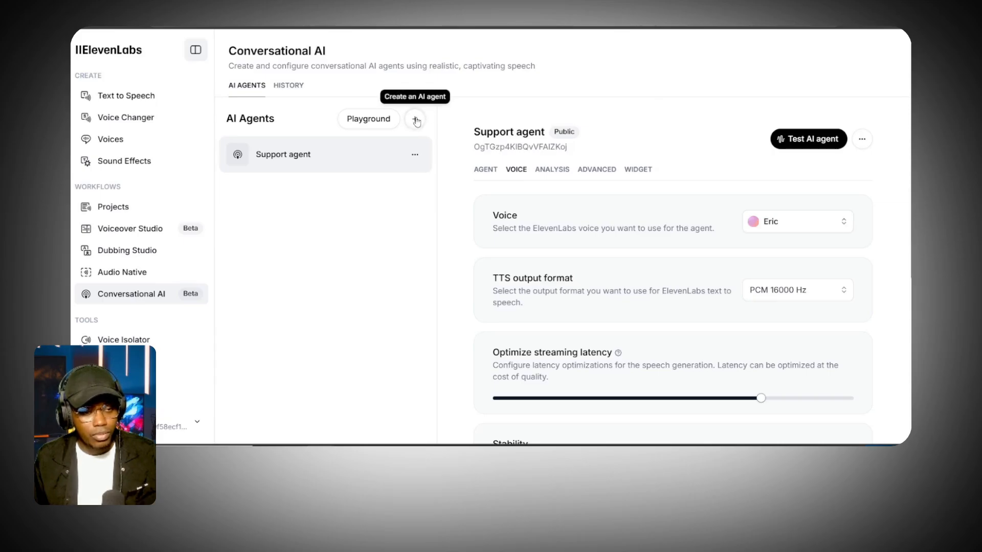
- Open the "Aujourd'hui, 17:13" conversation from the conversation history and read through its transcription
left_click(288, 85)
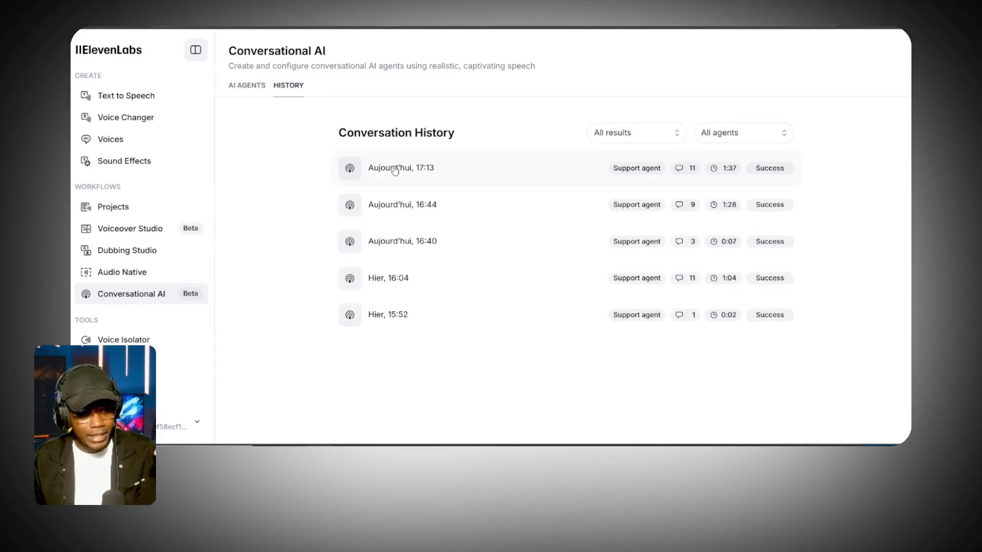
left_click(442, 175)
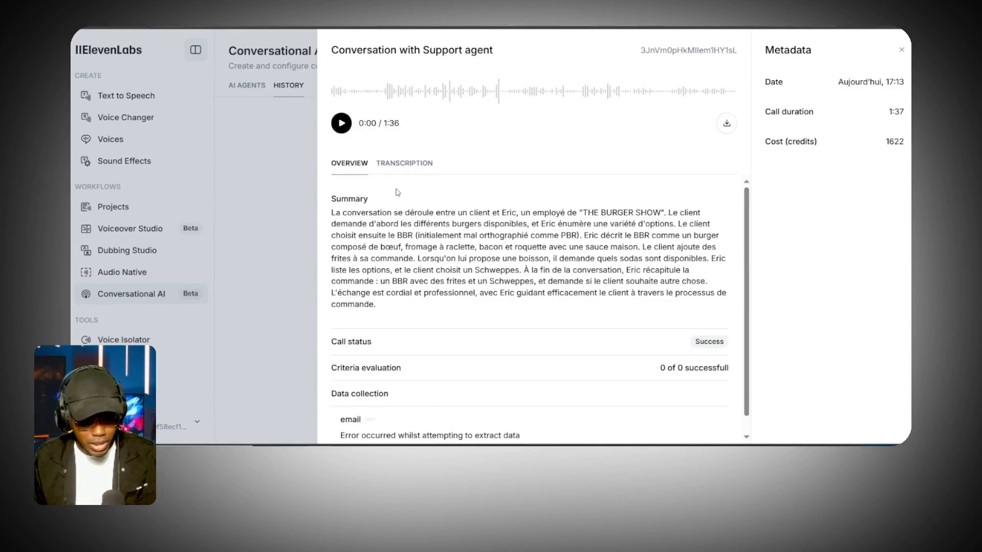
left_click(407, 165)
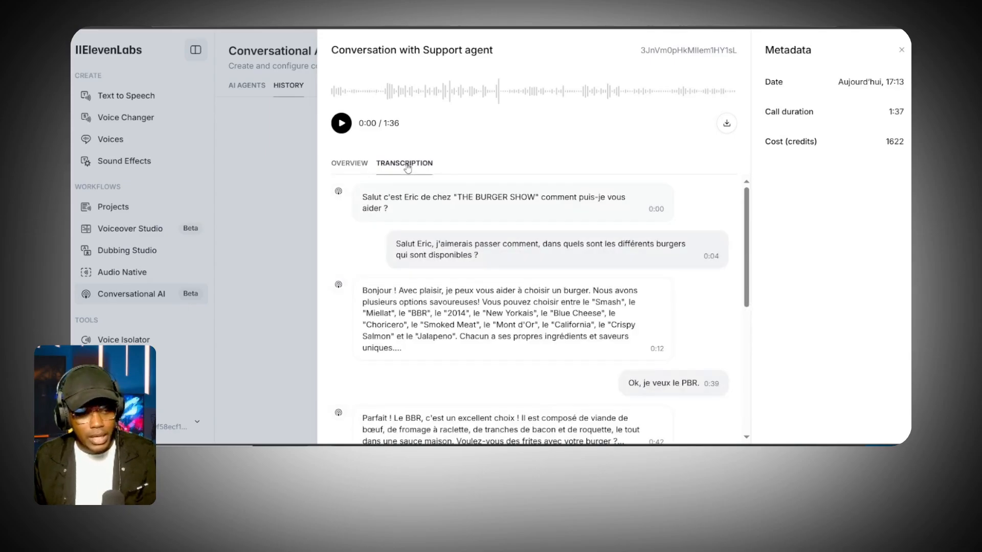
scroll(468, 305, "down", 10)
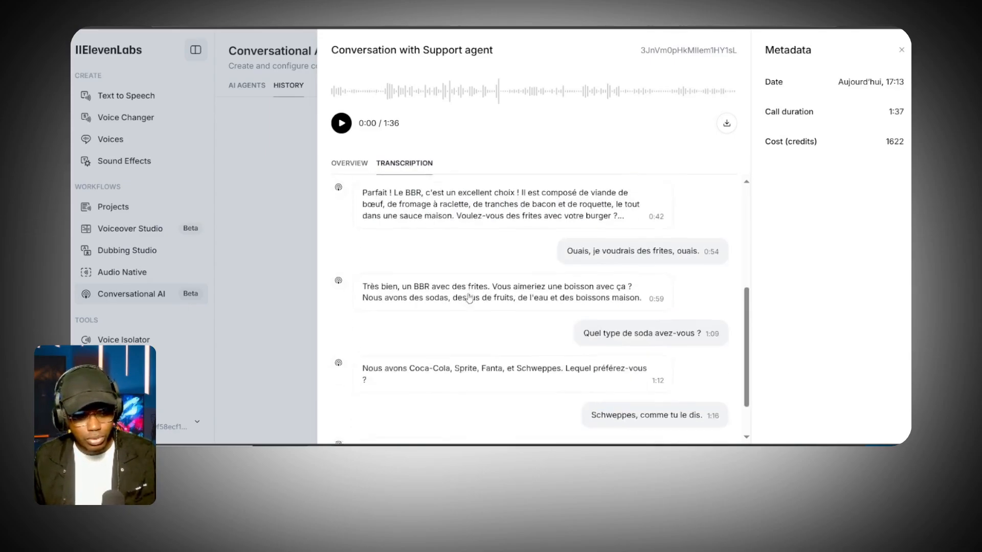
scroll(470, 297, "up", 10)
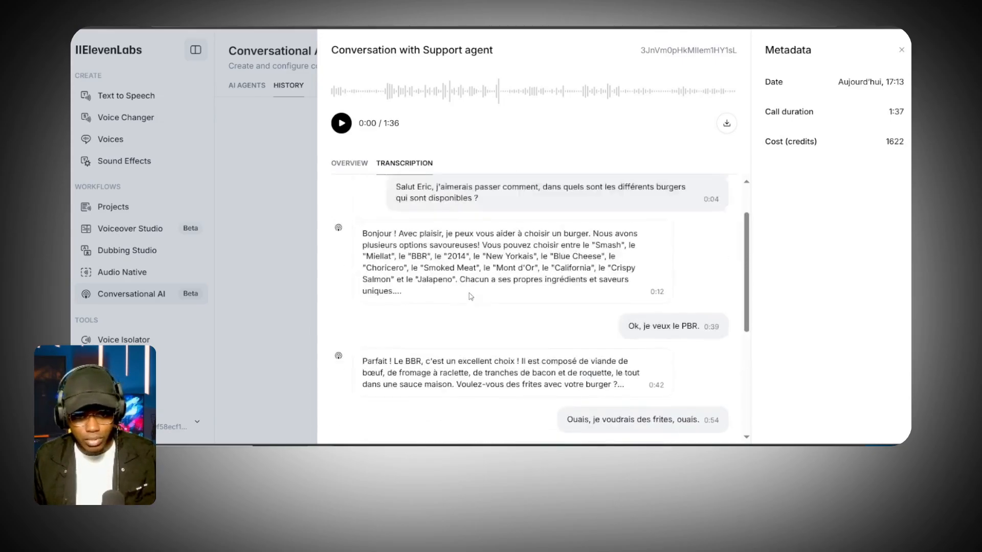
- Check the conversation's credit cost and play about the first 10 seconds of its recording
left_click_drag(889, 142, 904, 142)
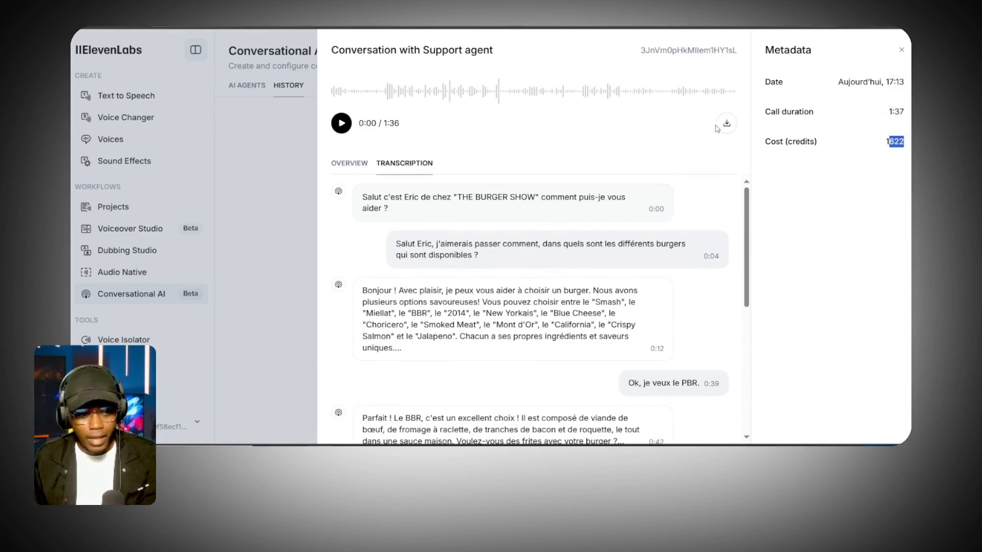
left_click(341, 125)
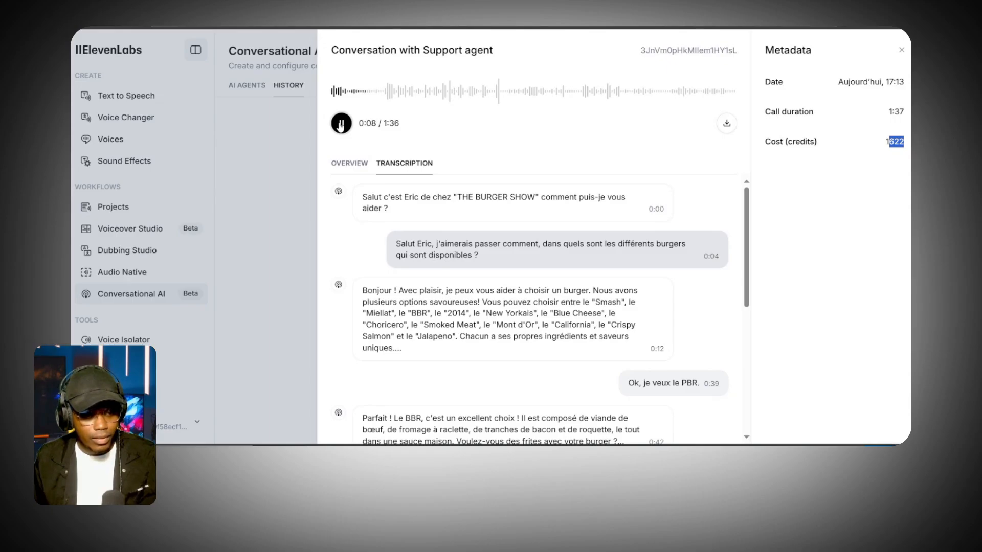
left_click(340, 123)
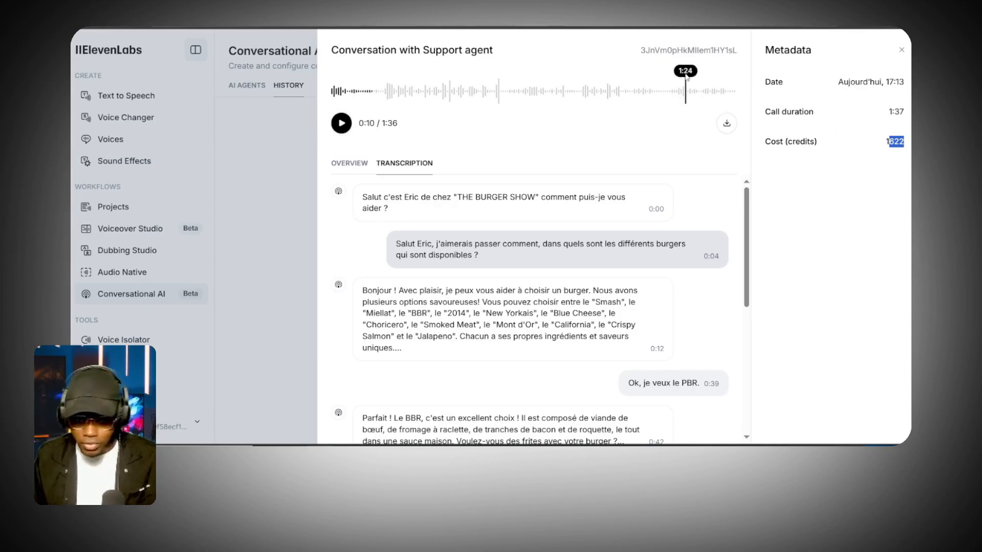
- Examine the conversation's overview, including the email data collection and call status, and close the conversation details
left_click(357, 166)
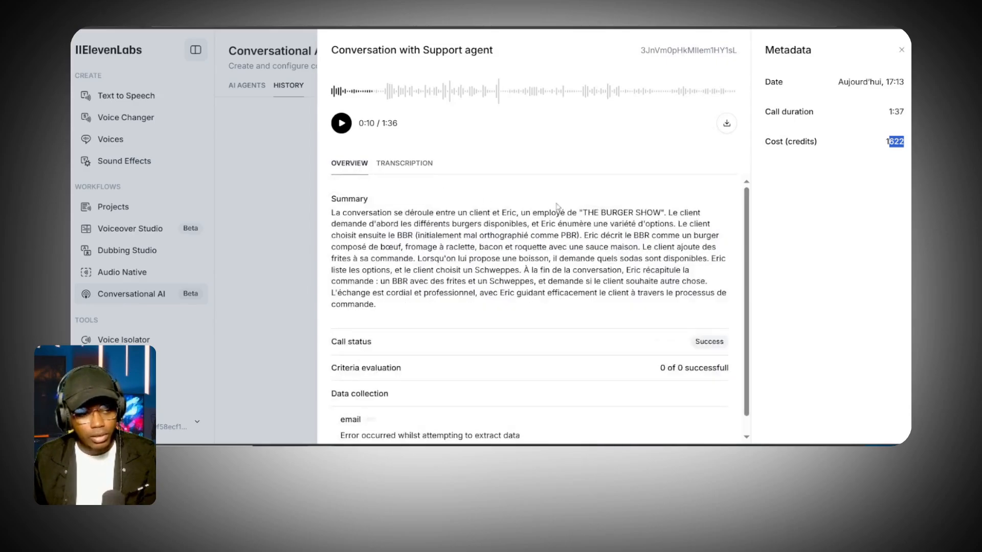
scroll(522, 240, "down", 1)
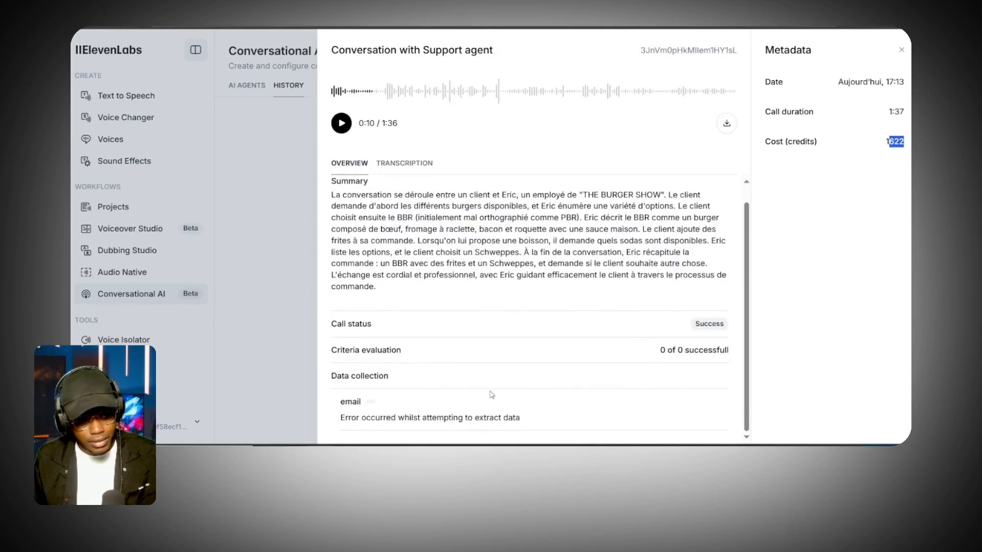
scroll(419, 399, "up", 1)
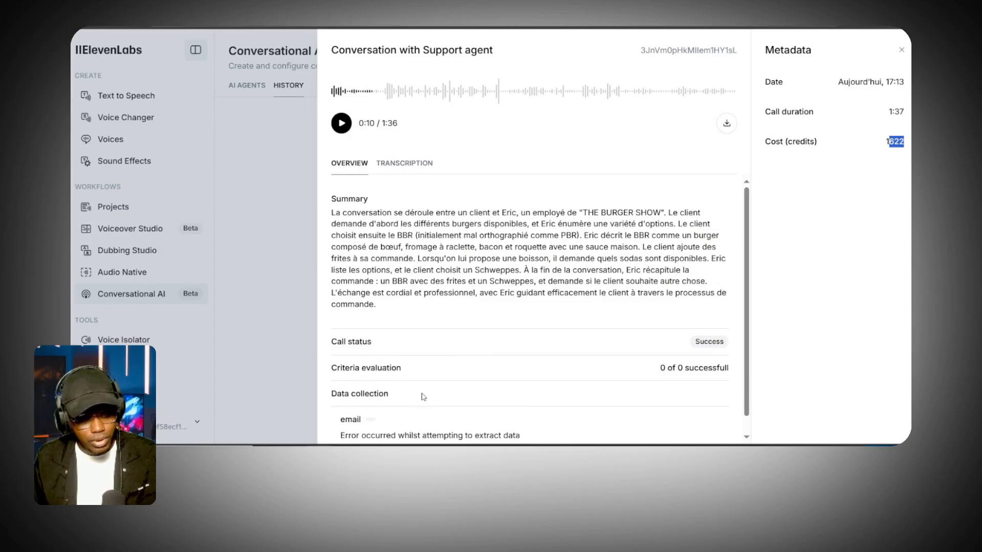
scroll(619, 396, "down", 1)
left_click_drag(340, 419, 543, 421)
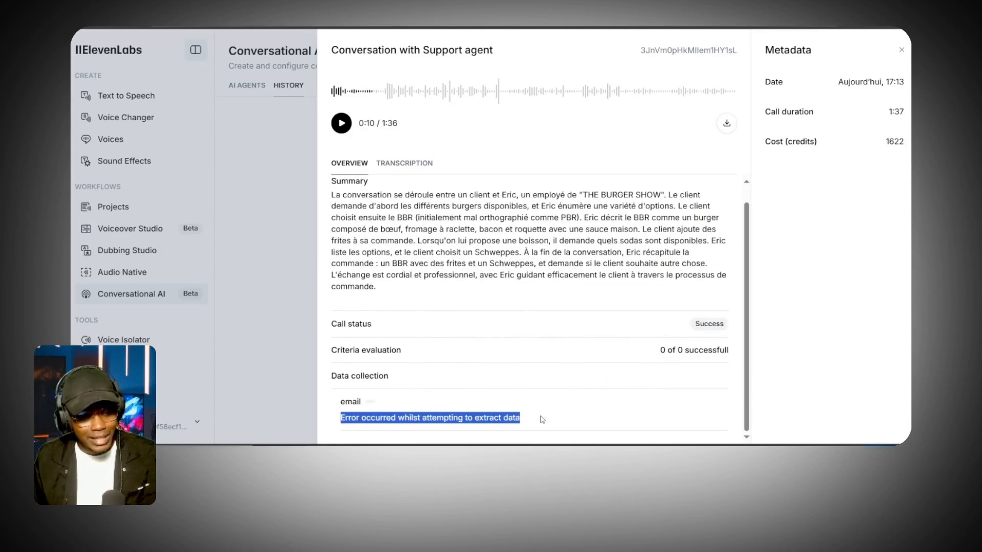
left_click(344, 419)
left_click_drag(339, 418, 542, 418)
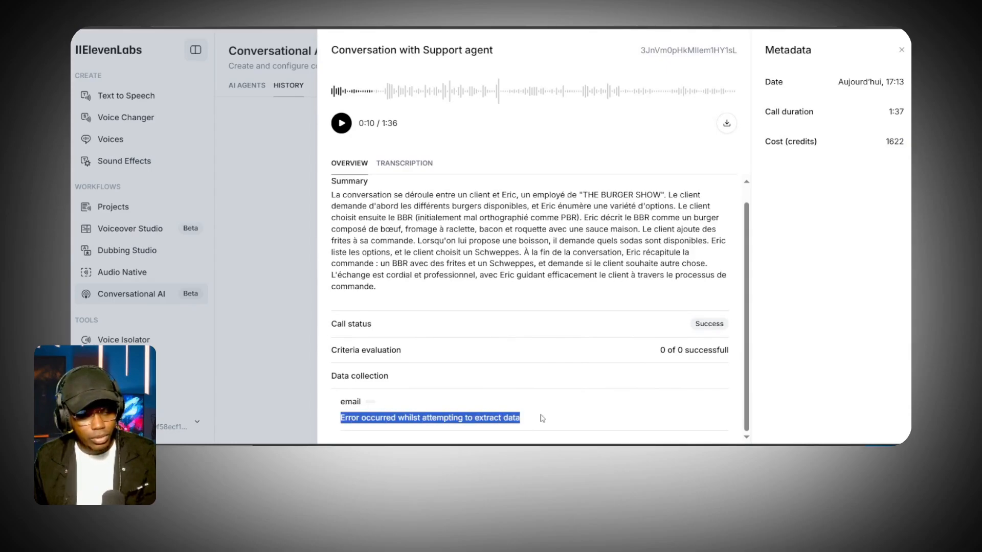
left_click(372, 360)
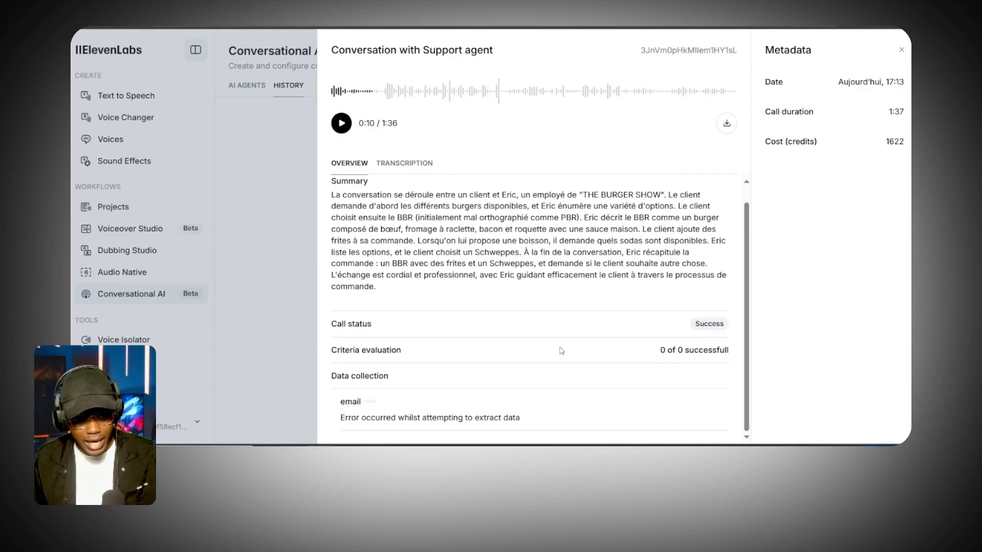
left_click_drag(332, 325, 532, 326)
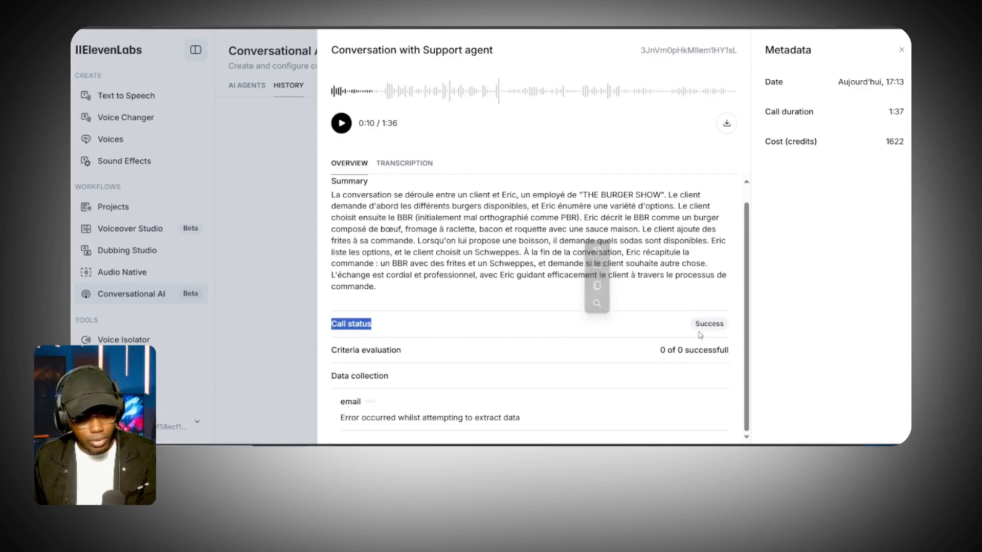
left_click(815, 297)
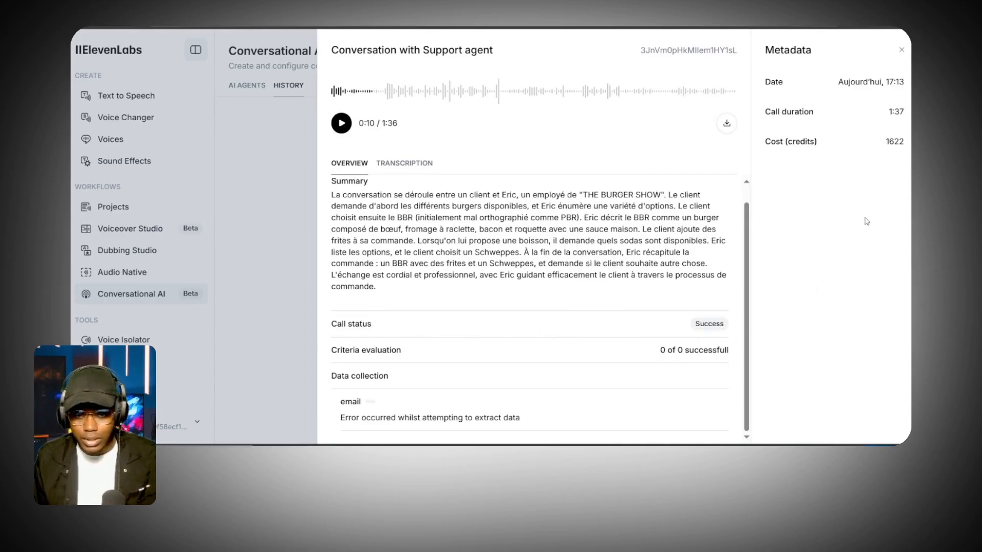
left_click(896, 49)
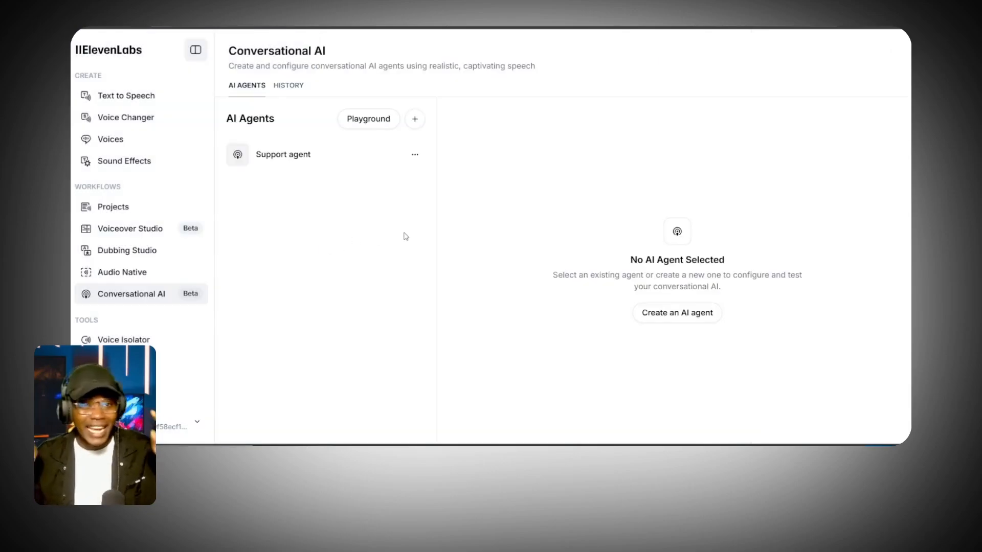